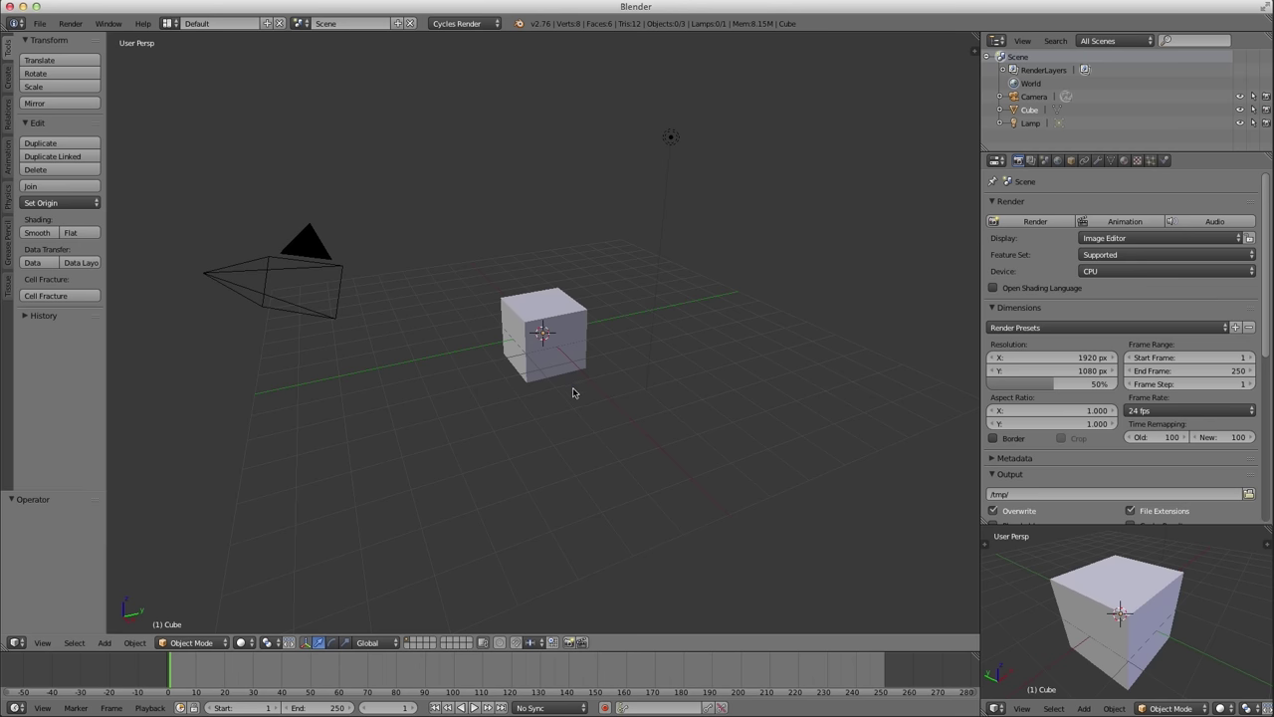
Duplicate the cube twice along the X axis to make a row of three.
right_click(555, 371)
middle_drag(555, 371, 579, 364)
key(shift+d)
key(x)
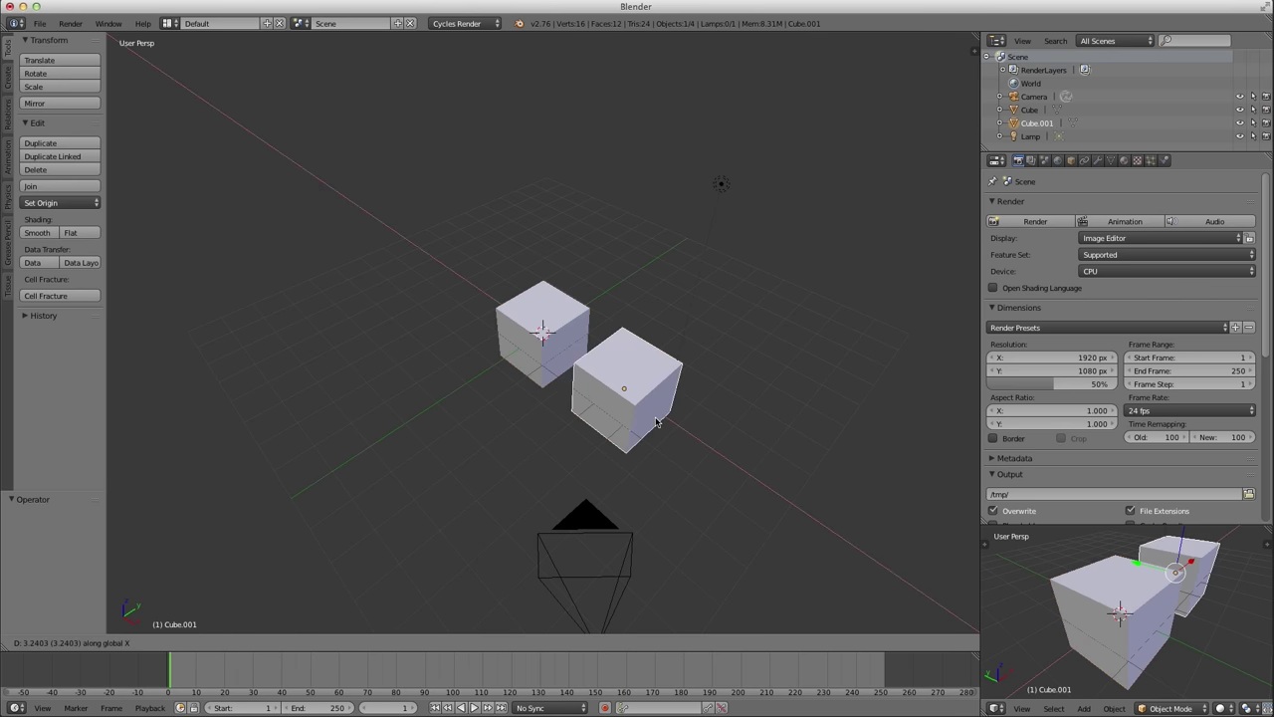
click(656, 422)
key(shift+d)
key(x)
click(554, 310)
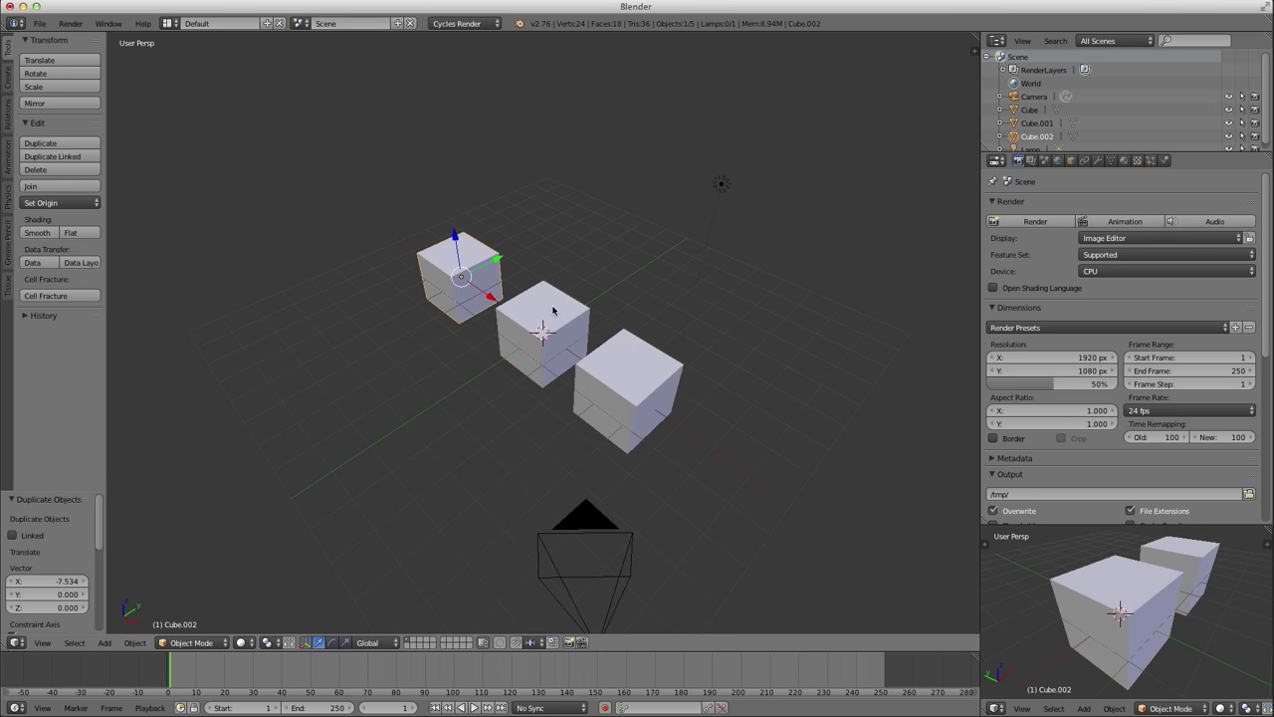
Duplicate the row of three cubes twice along Y to form a 3×3 grid.
right_click(553, 310)
key(shift+d)
key(y)
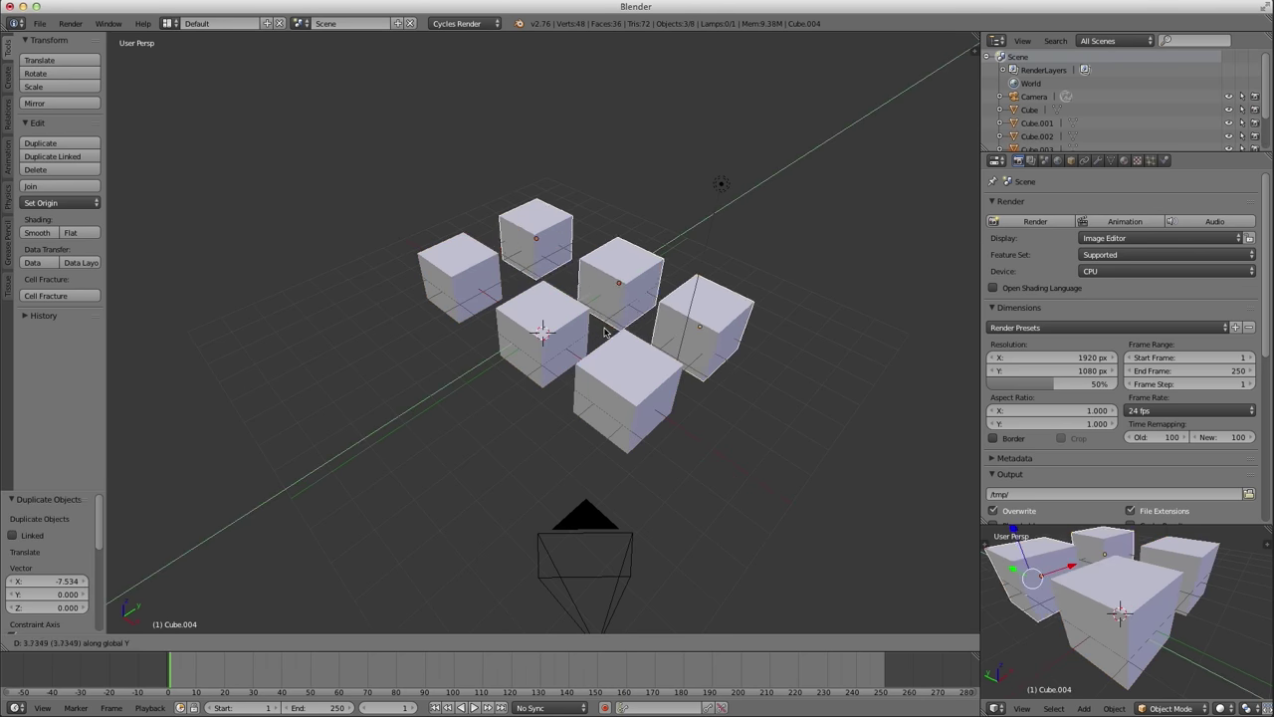
click(603, 332)
key(shift+d)
key(y)
click(680, 288)
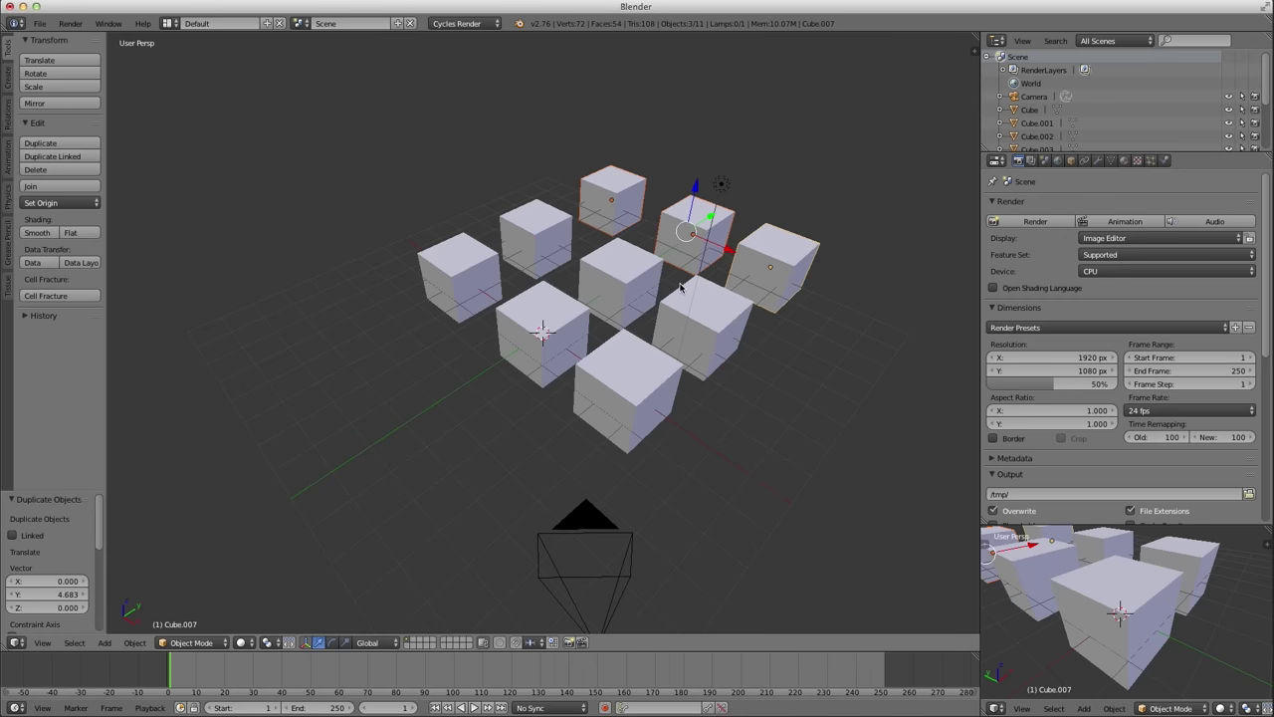
Select all nine cubes and move them along Y to centre the grid on the origin.
shift+right_click(561, 246)
shift+right_click(619, 268)
shift+right_click(697, 318)
shift+right_click(622, 383)
shift+right_click(543, 338)
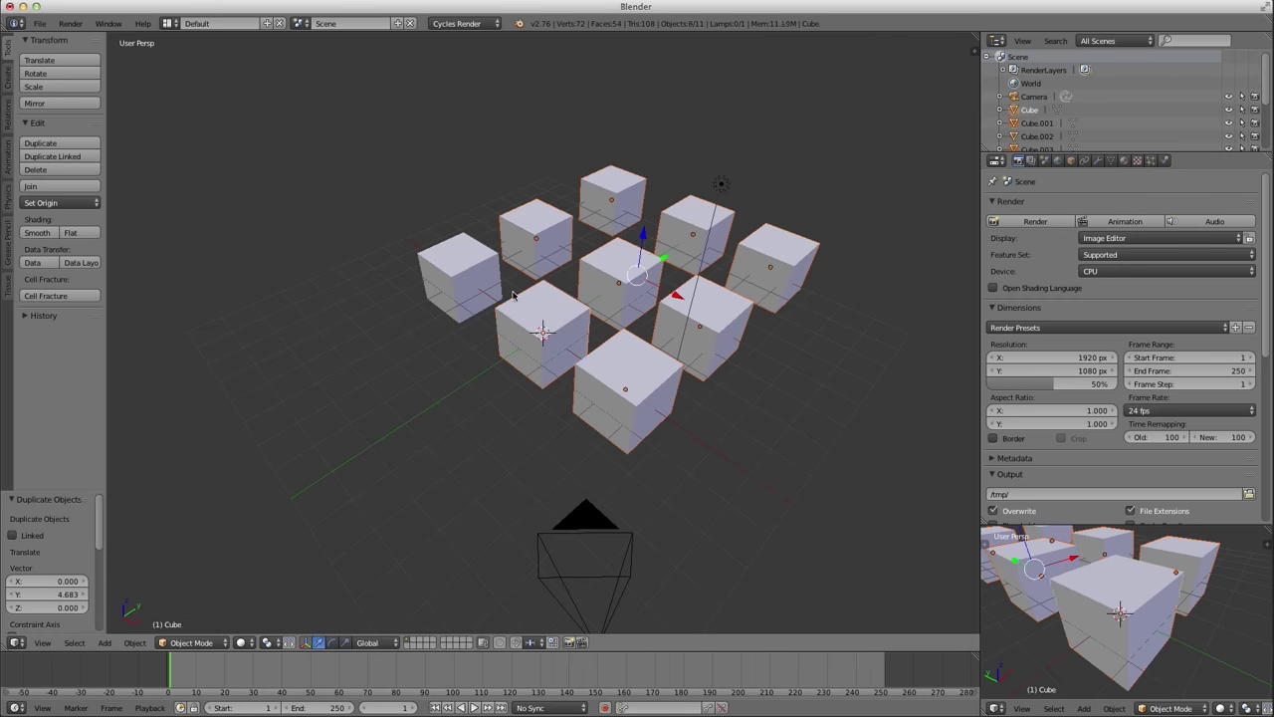
shift+right_click(479, 280)
key(g)
key(y)
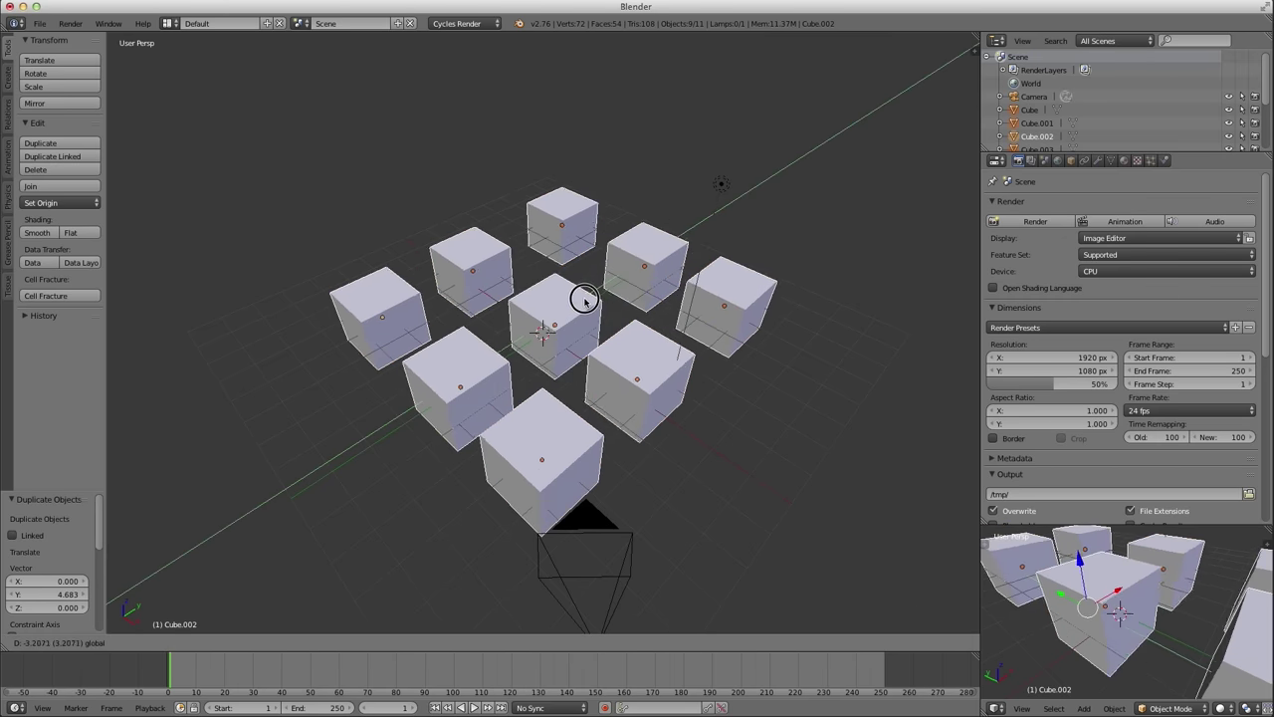
click(569, 305)
middle_drag(568, 304, 590, 355)
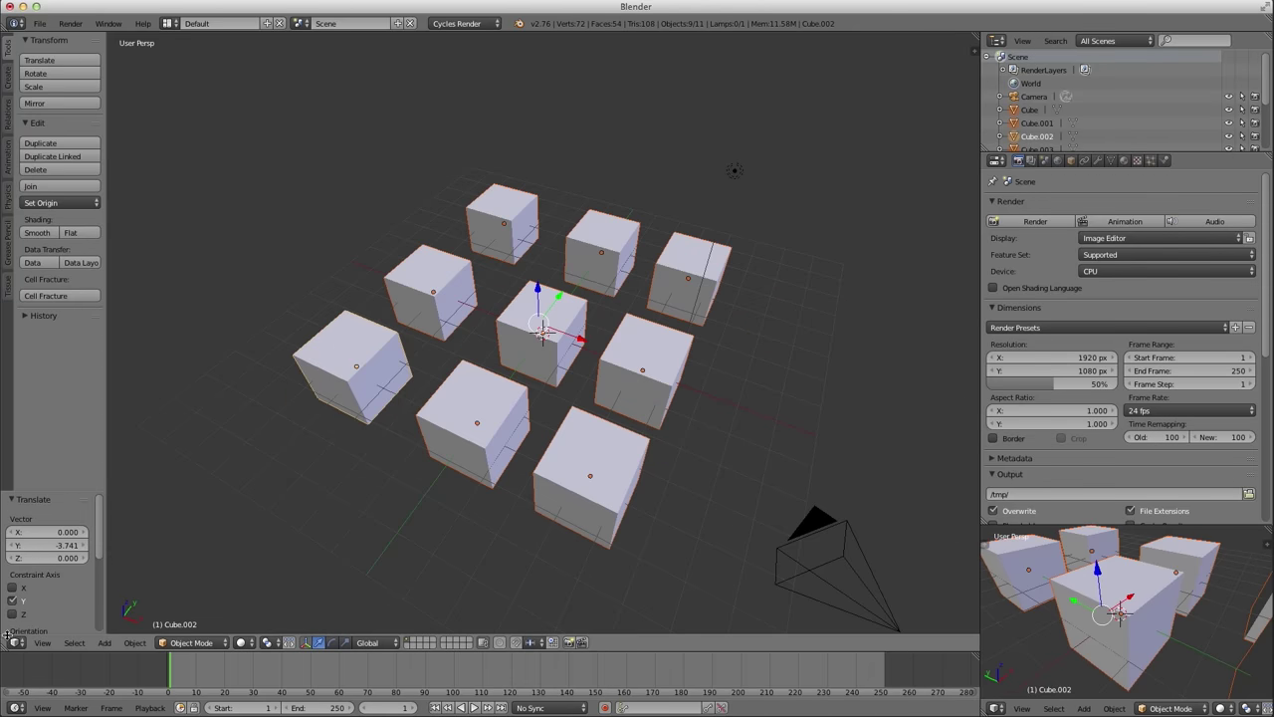
scroll(1129, 637, down, 6)
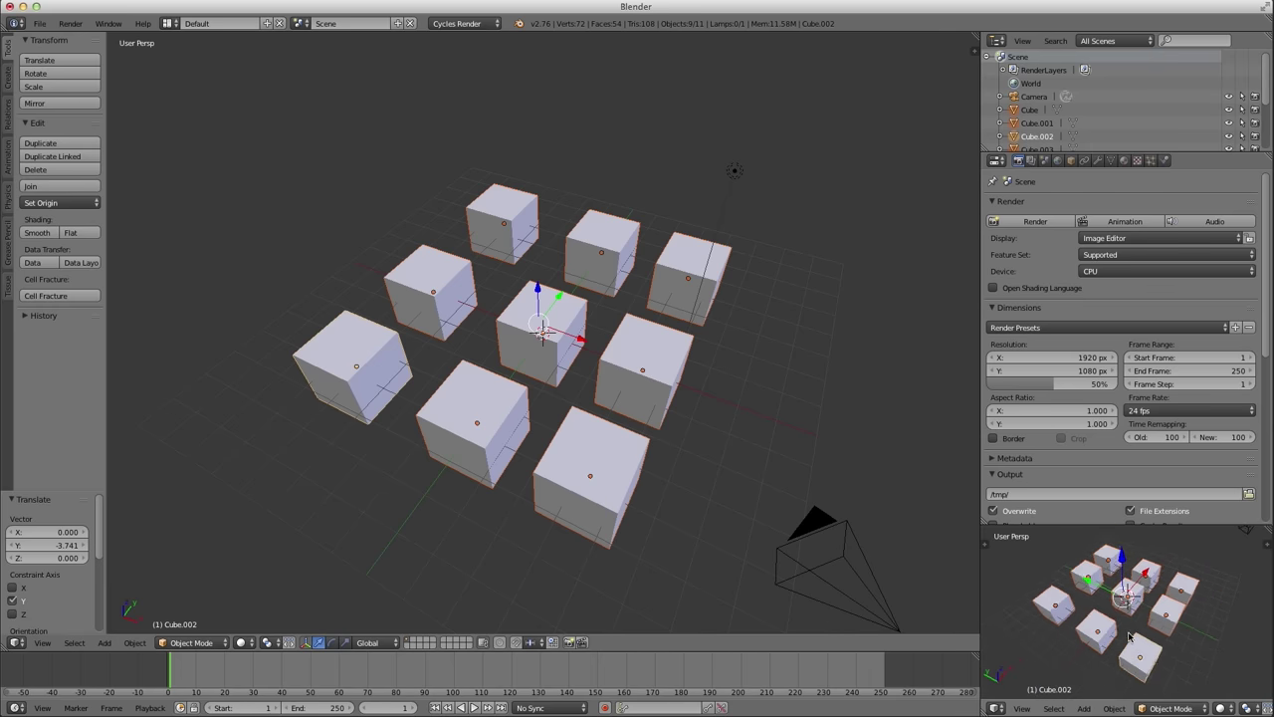
Raise the cubes 1 unit on Z and add a ground plane scaled to 18.059 beneath them.
text(gz)
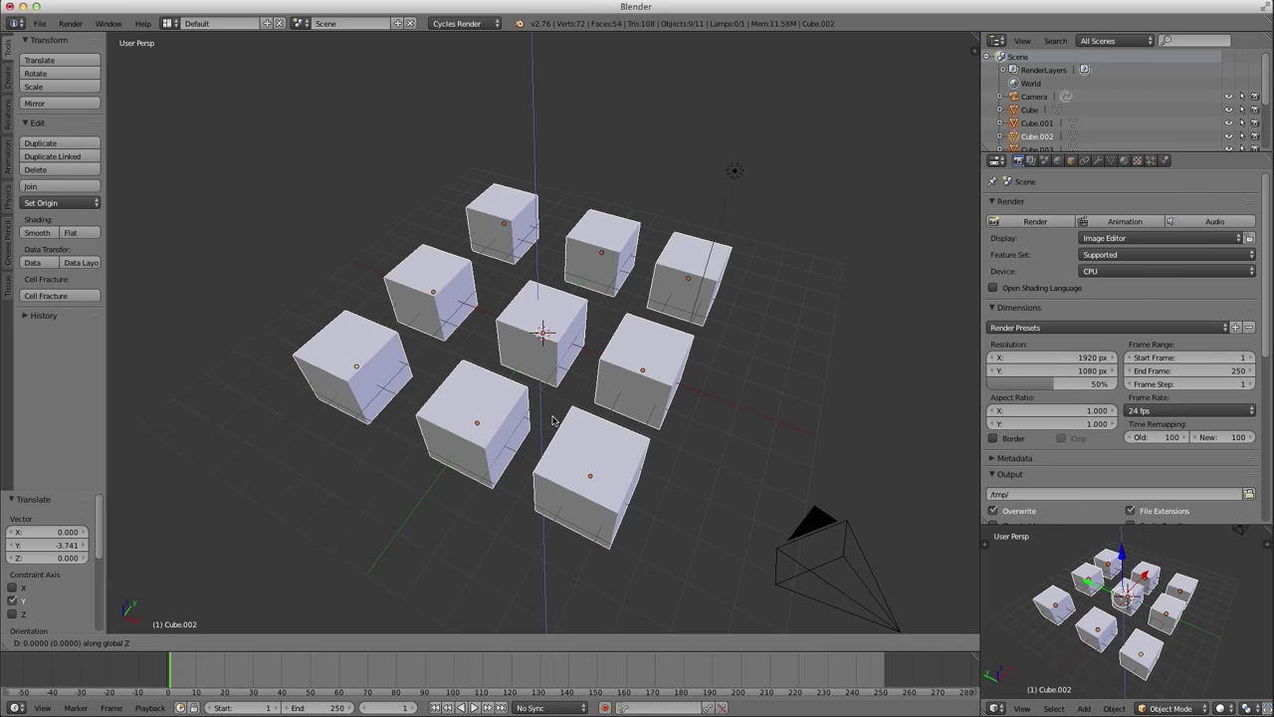
text(1)
key(Return)
key(shift+a)
mouse_move(553, 416)
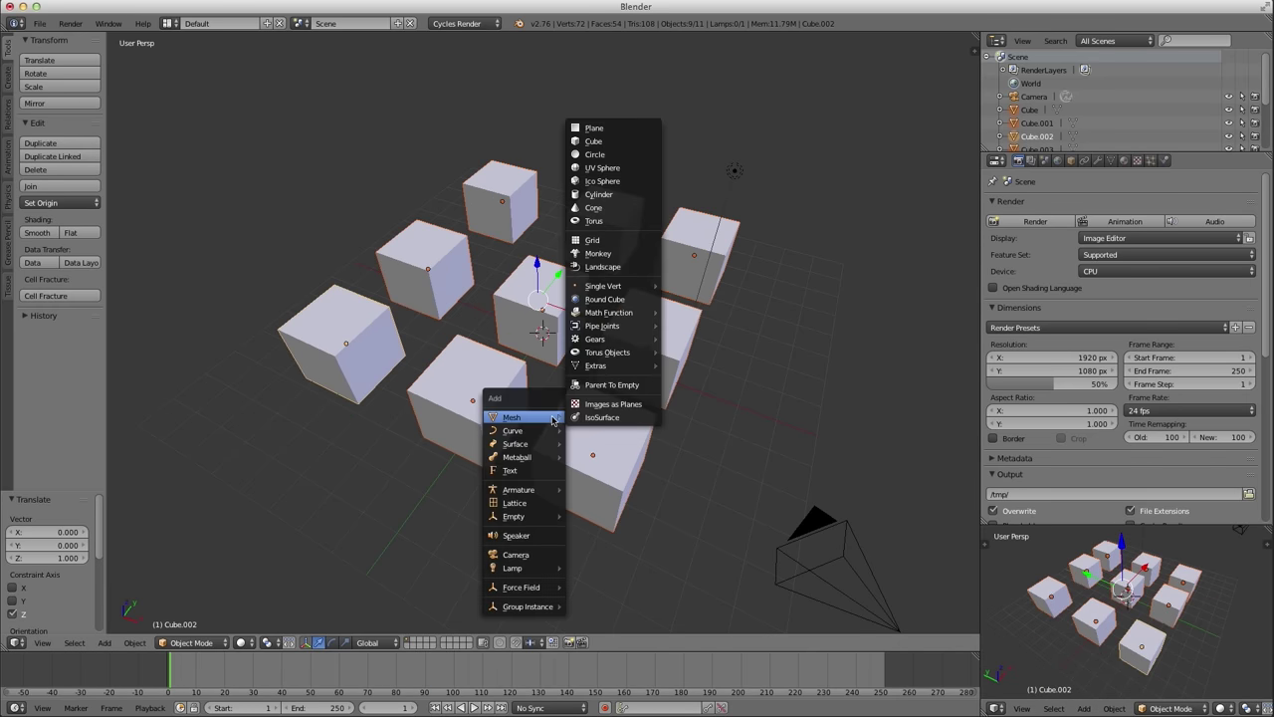
click(597, 129)
key(s)
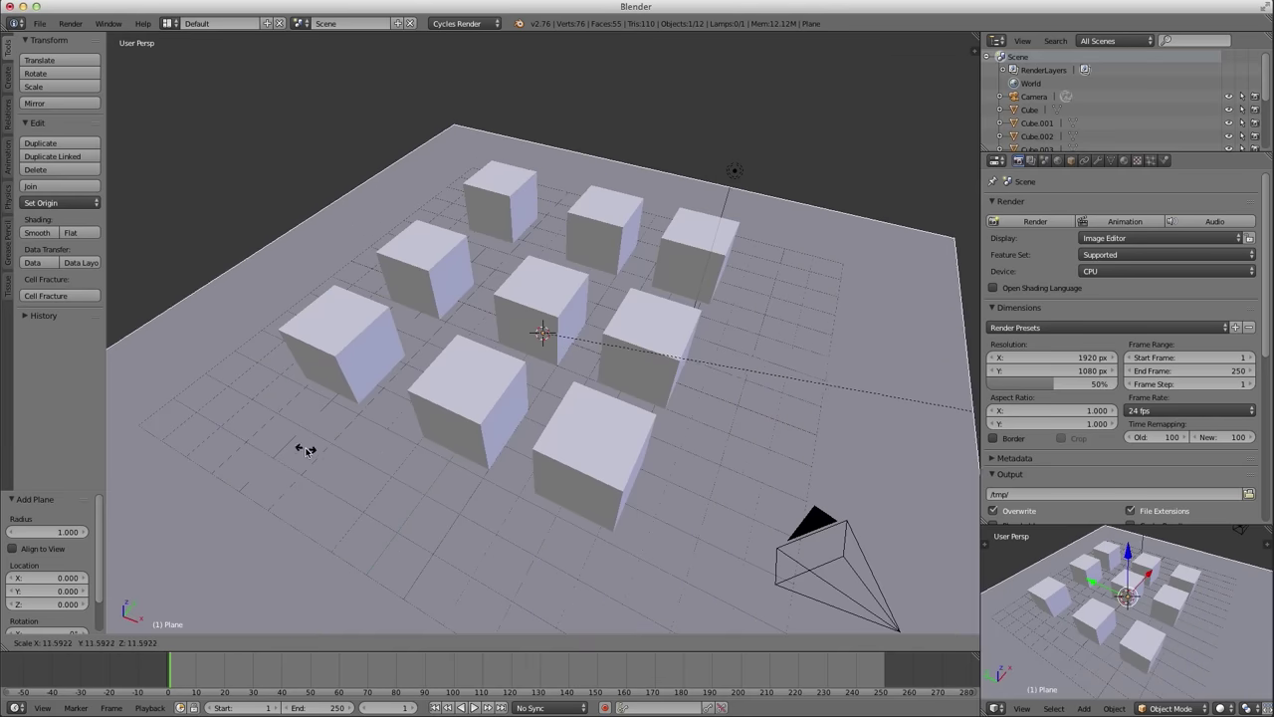
click(660, 440)
Switch the small viewport to Rendered shading for a Cycles preview.
middle_drag(1154, 597, 1128, 615)
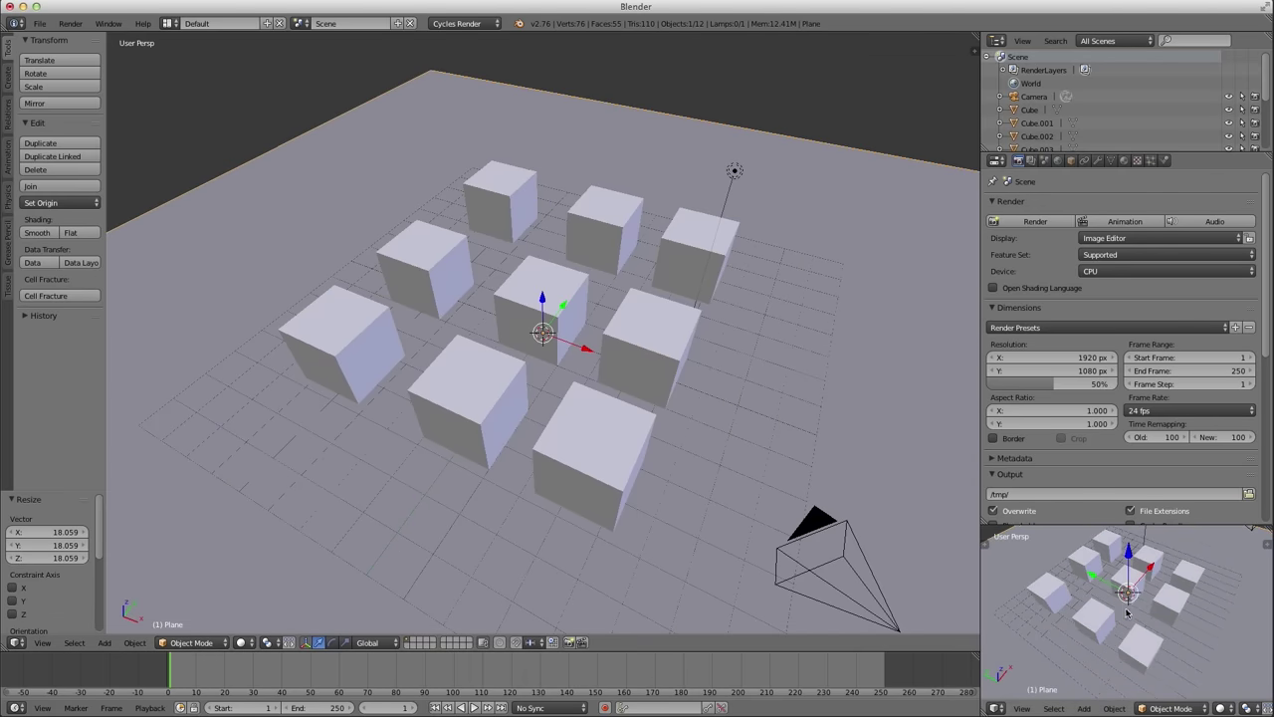
key(shift+z)
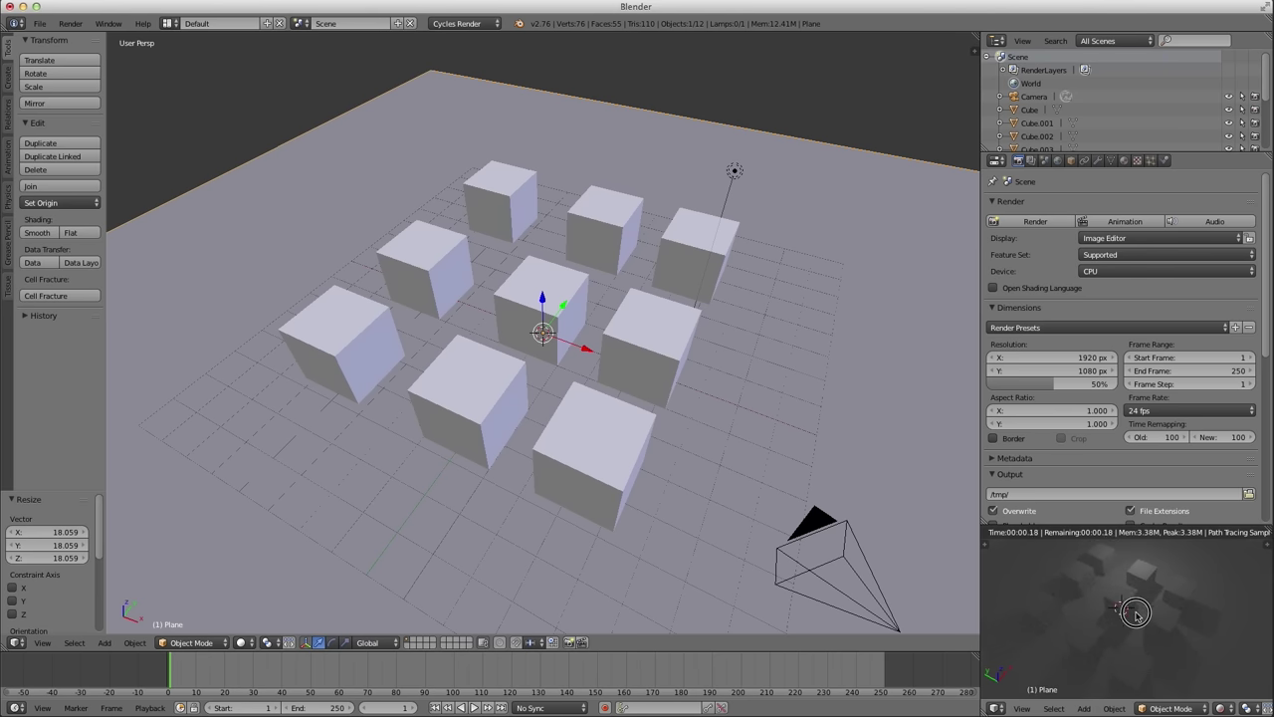
middle_drag(805, 393, 5, 625)
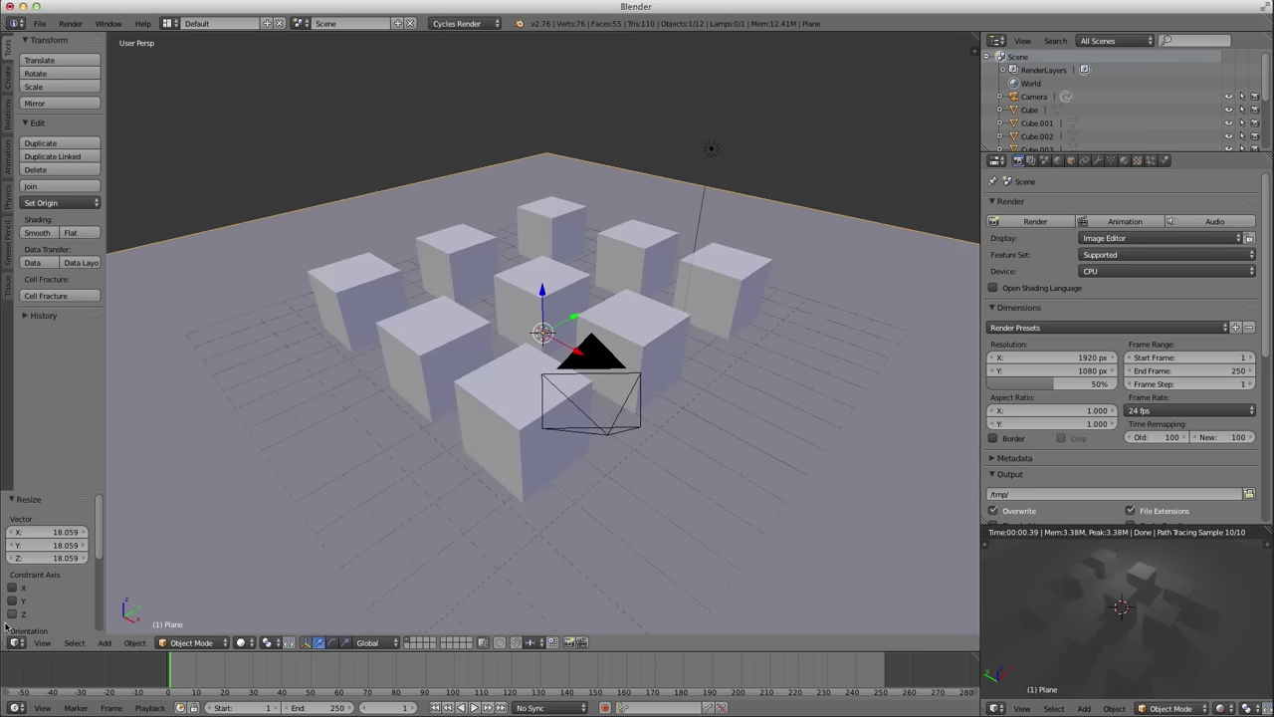
Turn the main area into the Node Editor and select a cube to show its material.
click(16, 645)
click(45, 503)
right_click(1099, 567)
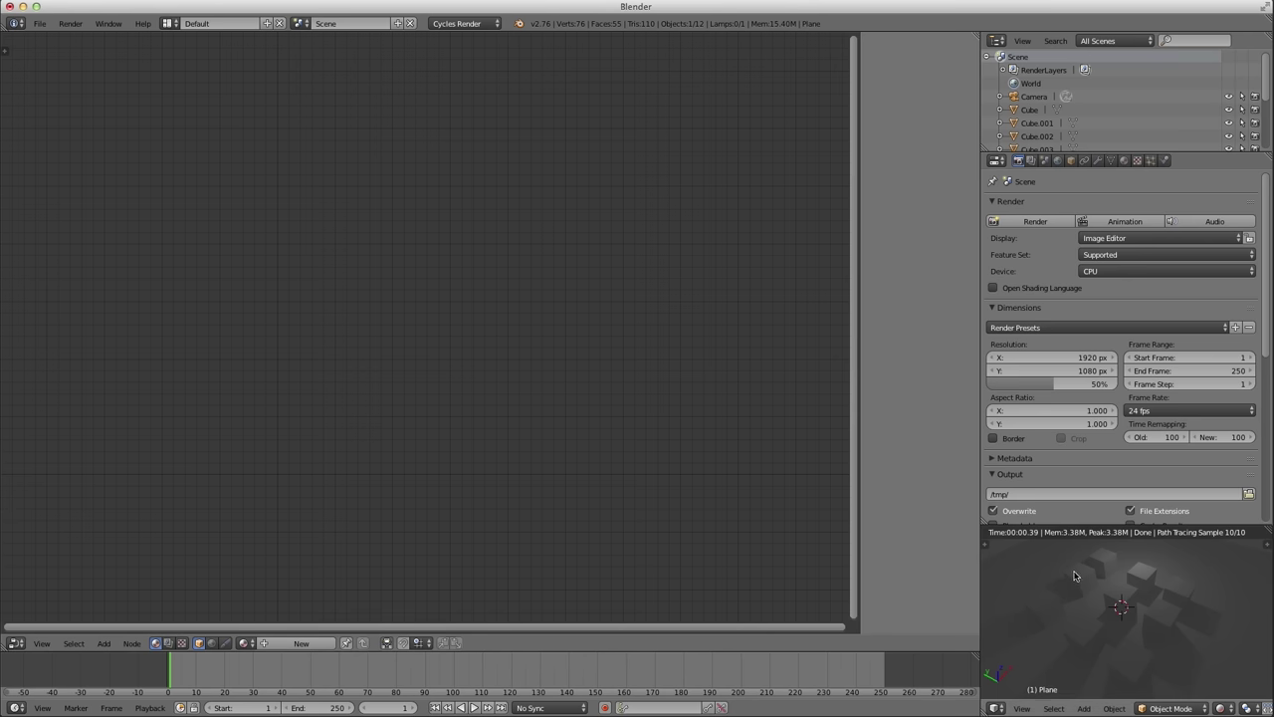
right_click(1100, 574)
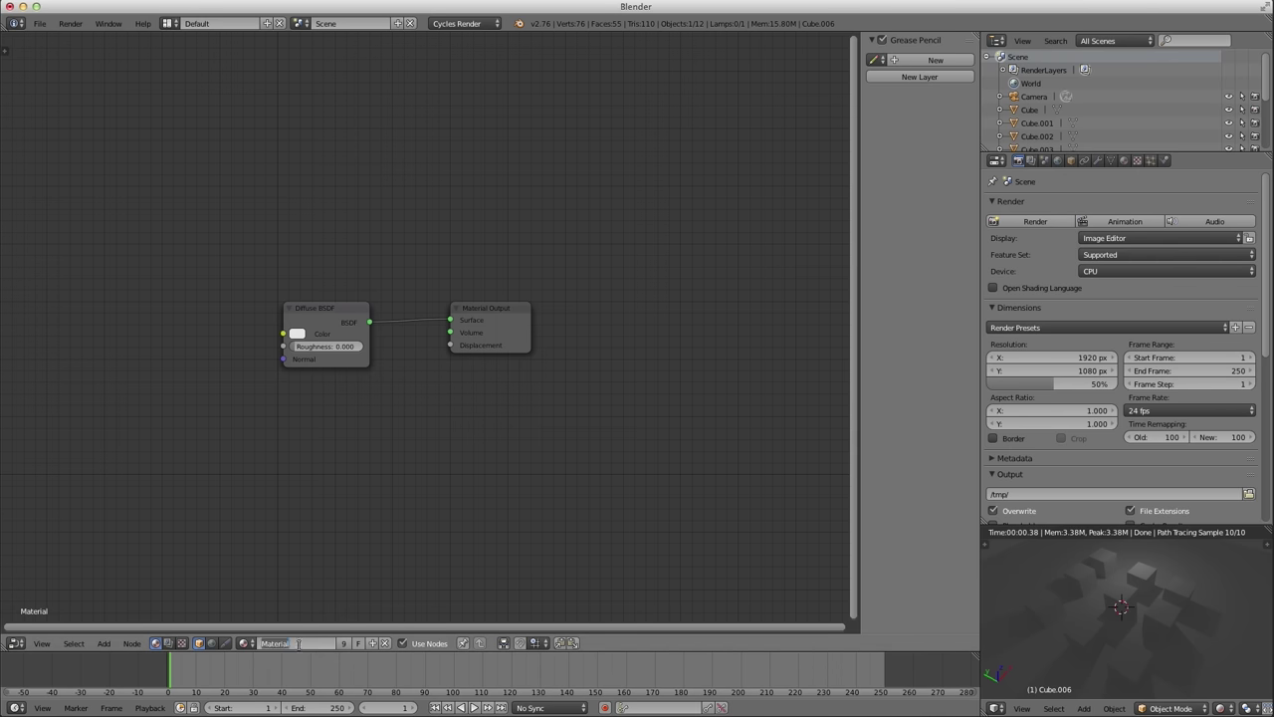
Rename the material to 'Cube' and give its Diffuse BSDF a pink colour.
text(c)
key(Return)
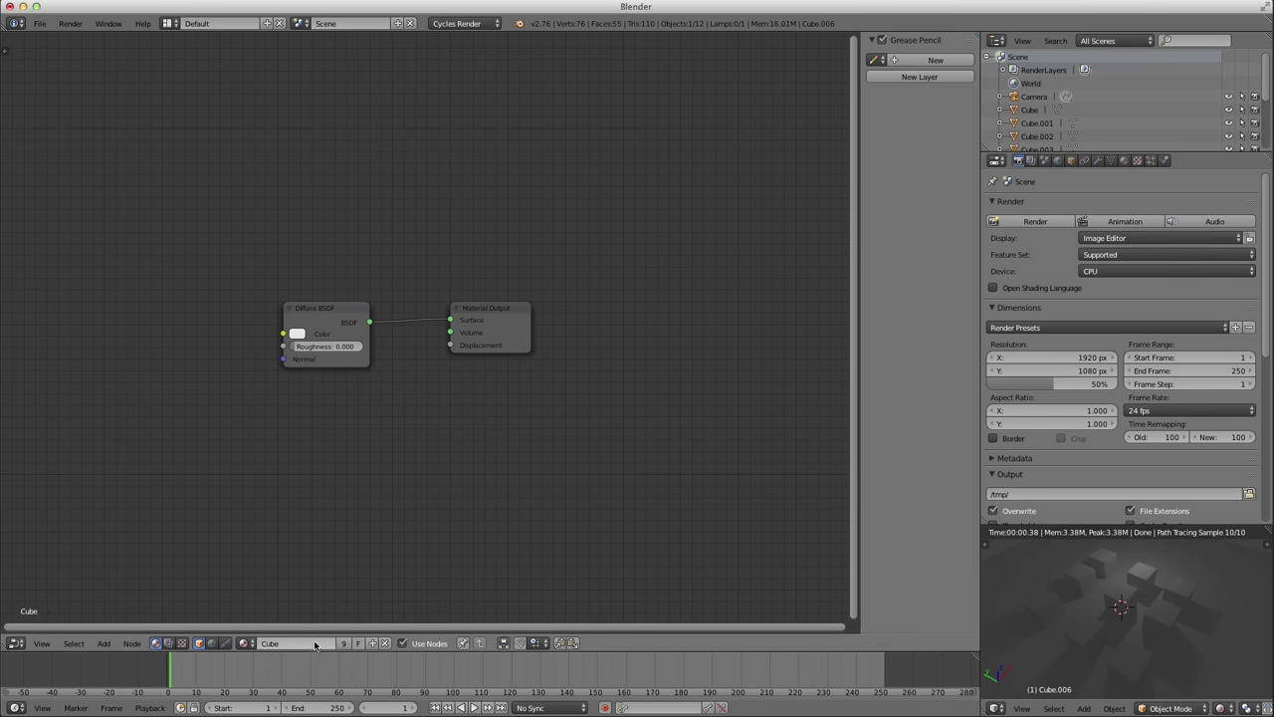
key(Home)
click(388, 325)
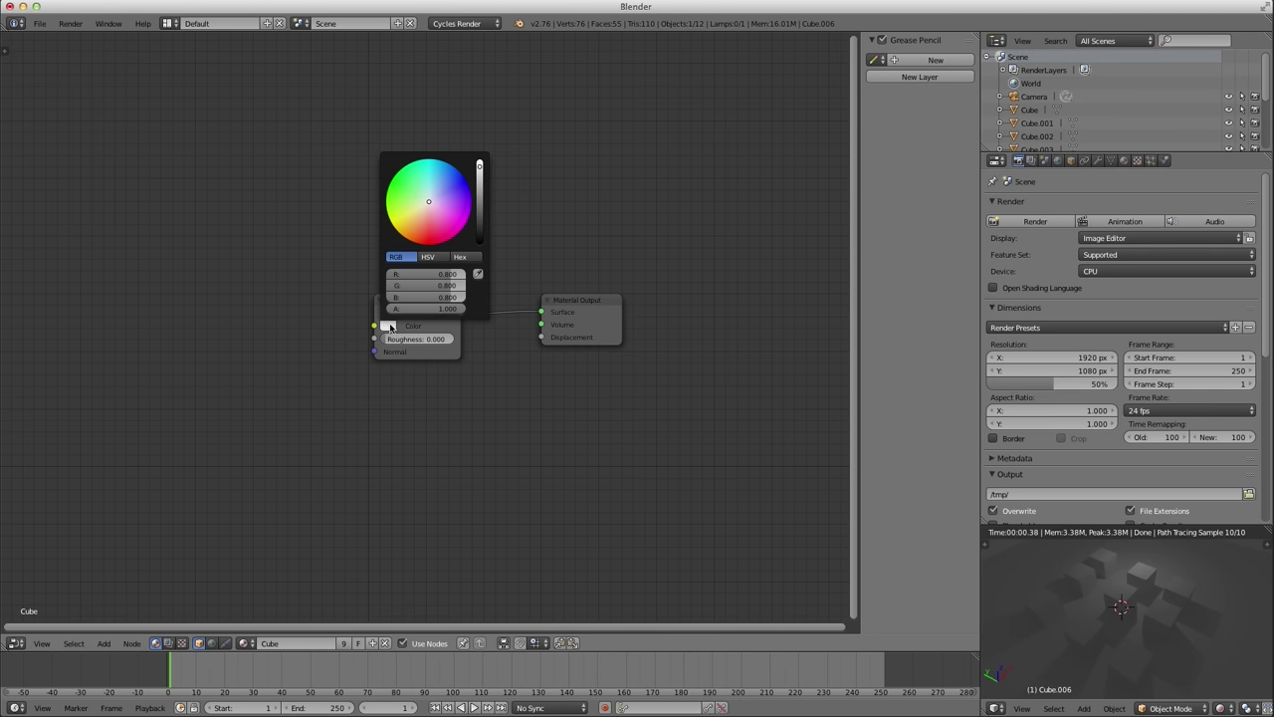
click(444, 229)
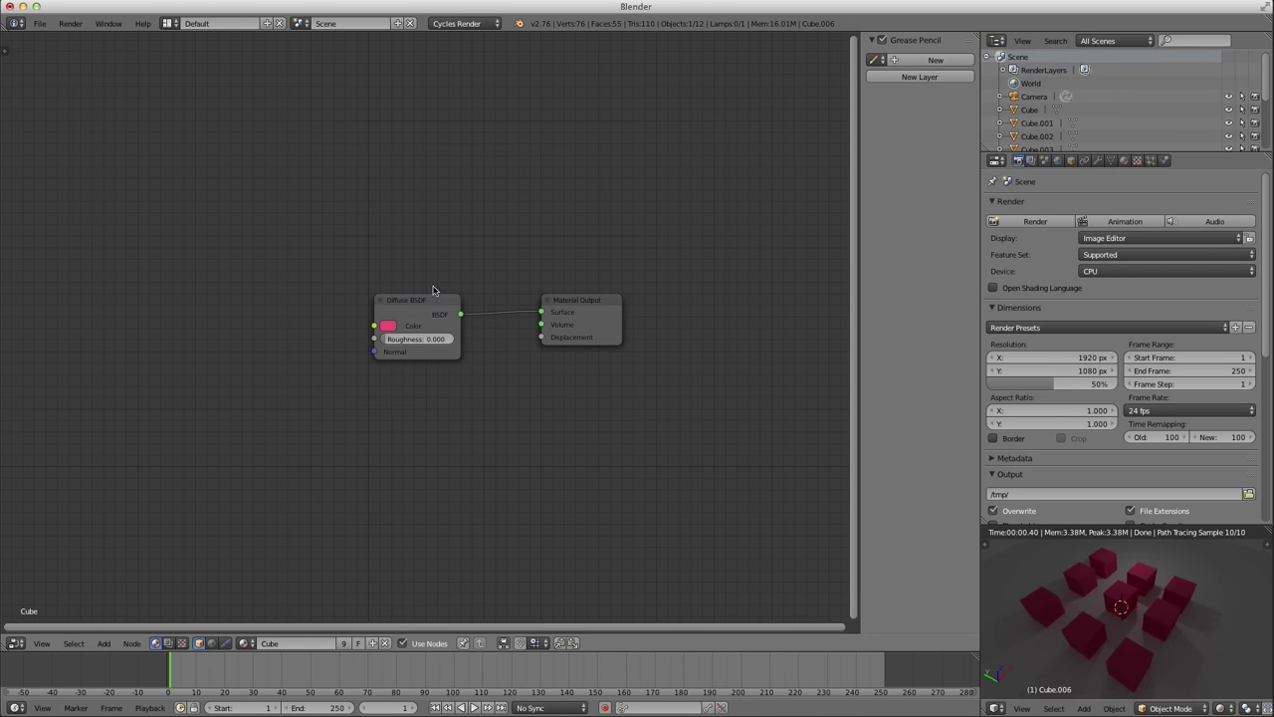
key(shift+a)
Add an Object Info node and wire its Random output into the Diffuse BSDF Color.
mouse_move(278, 188)
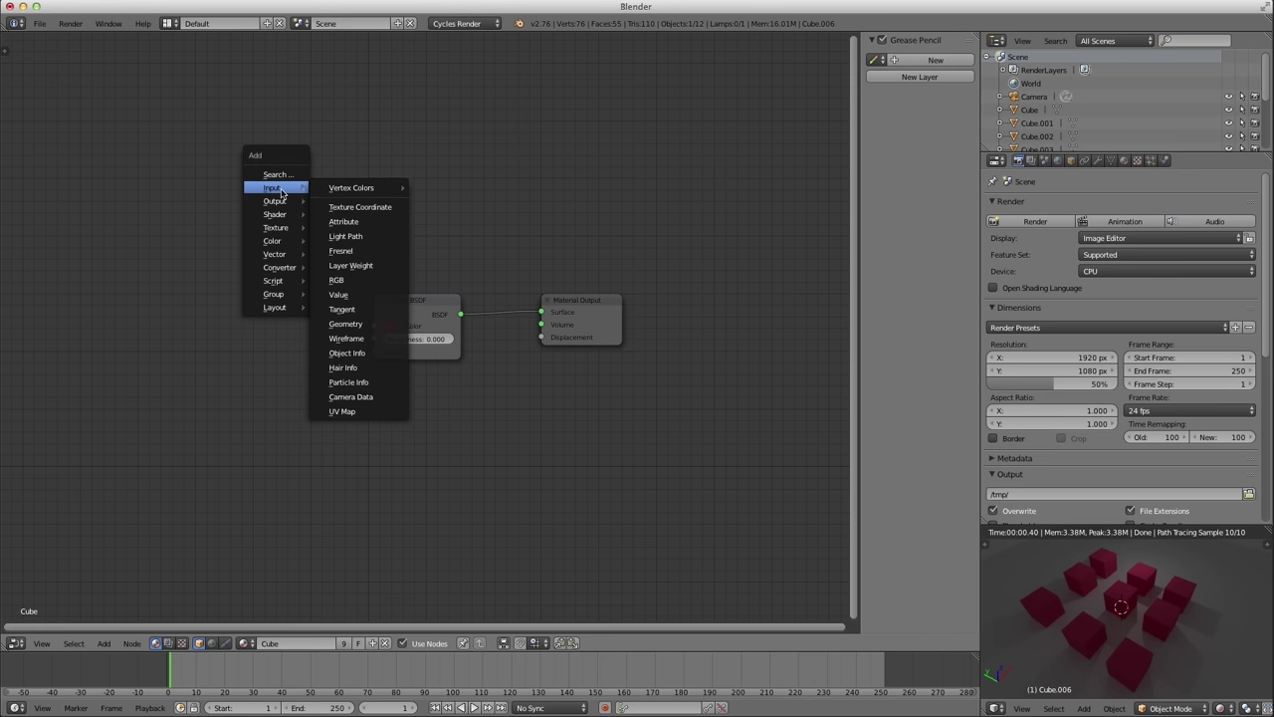
click(346, 352)
click(161, 206)
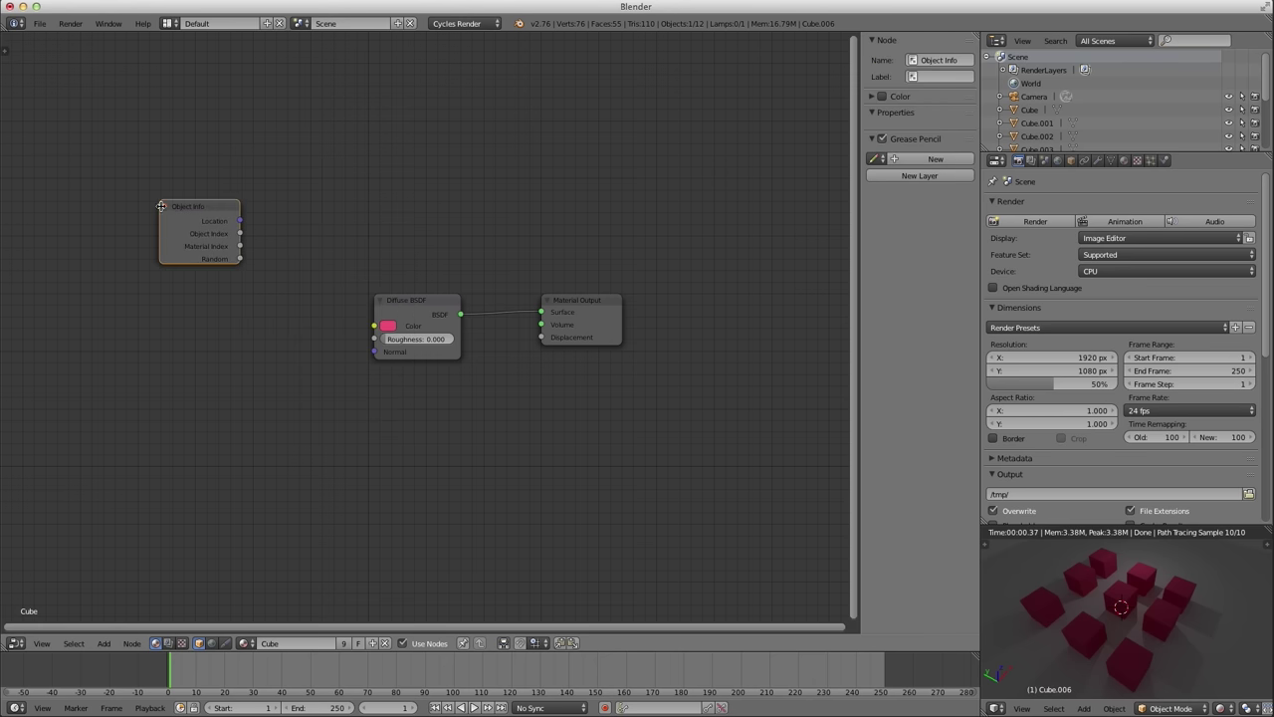
drag(195, 211, 207, 257)
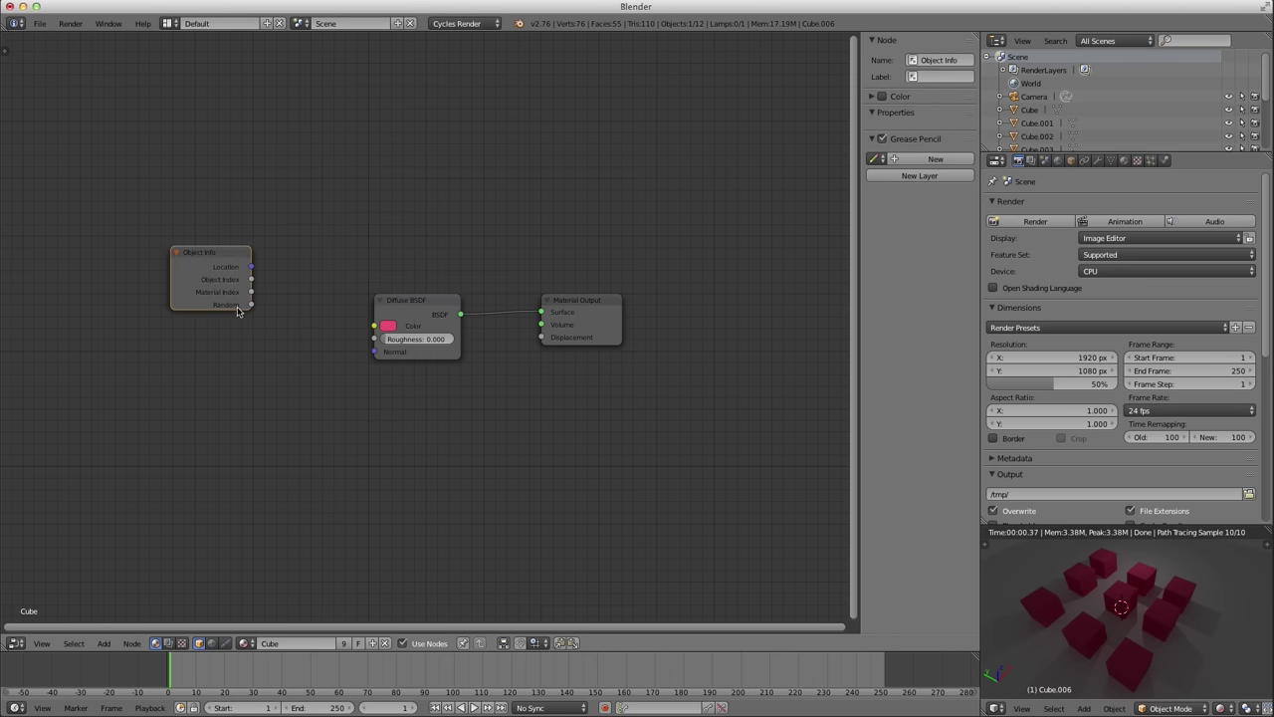
drag(232, 288, 274, 323)
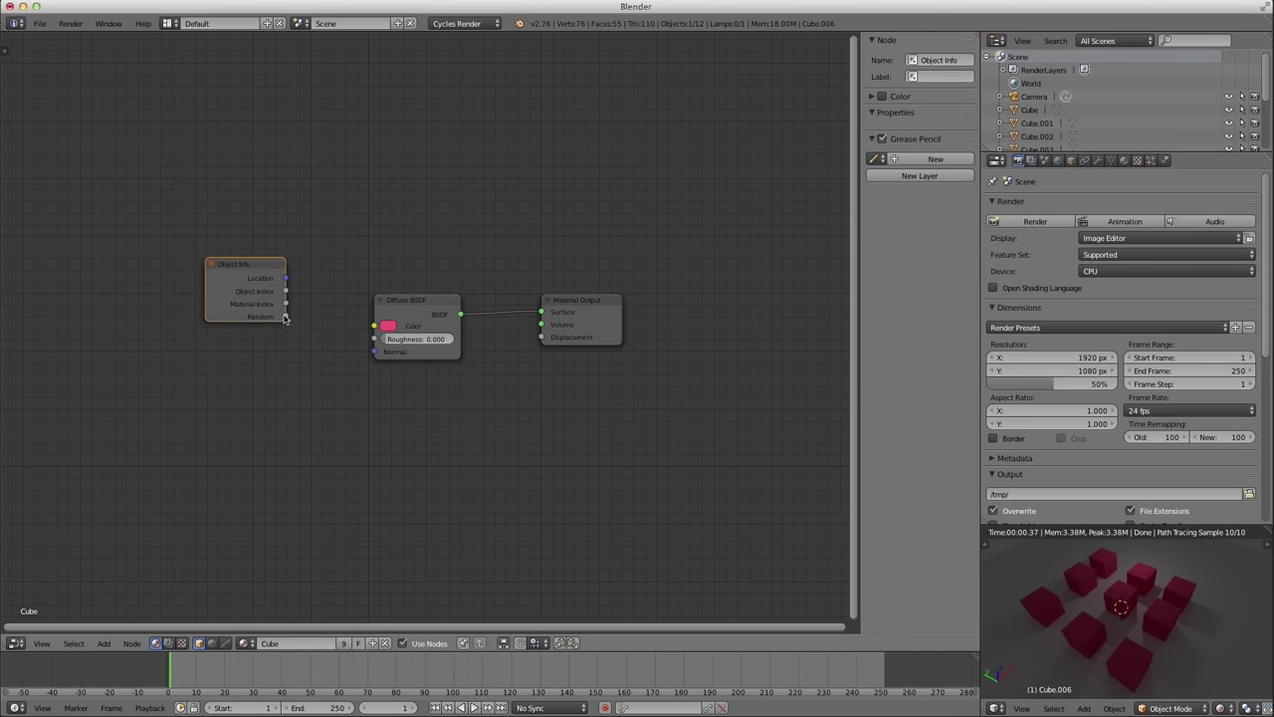
drag(283, 316, 266, 287)
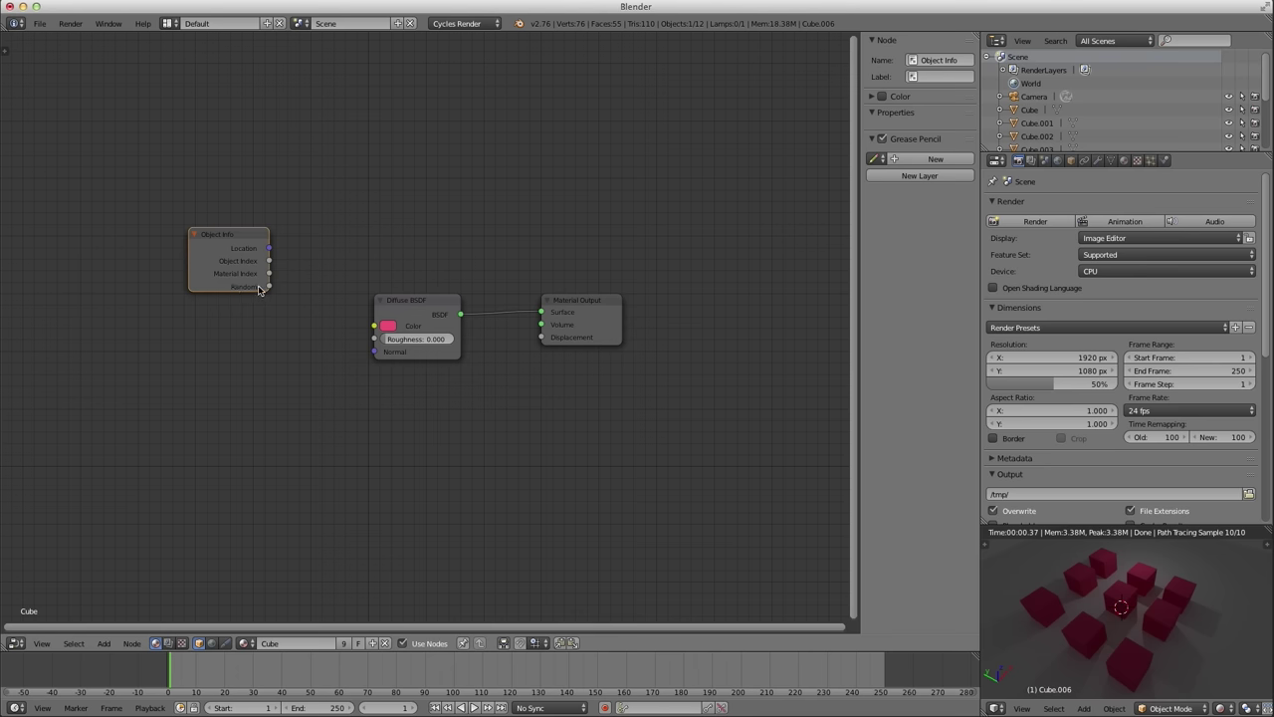
drag(266, 287, 384, 333)
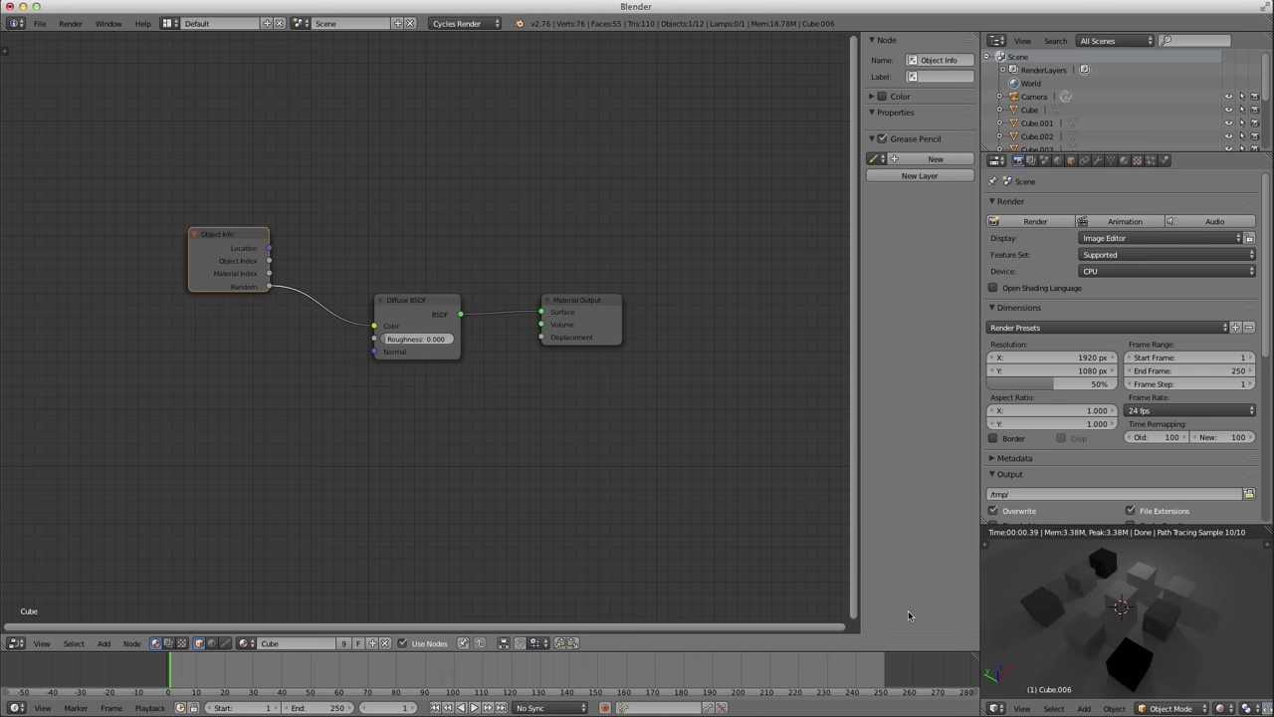
middle_drag(1114, 643, 1114, 667)
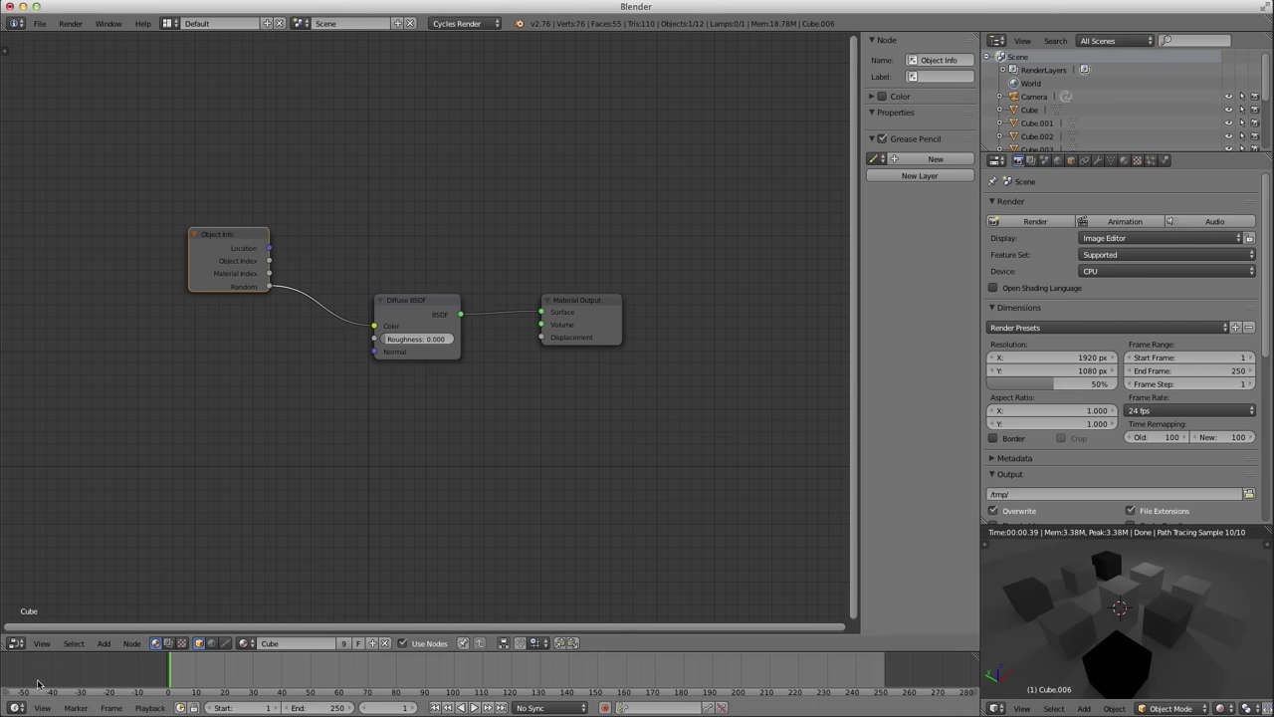
Back in the 3D view, select the lamp, make it a Sun and enable its nodes.
click(16, 643)
click(40, 627)
scroll(813, 342, down, 4)
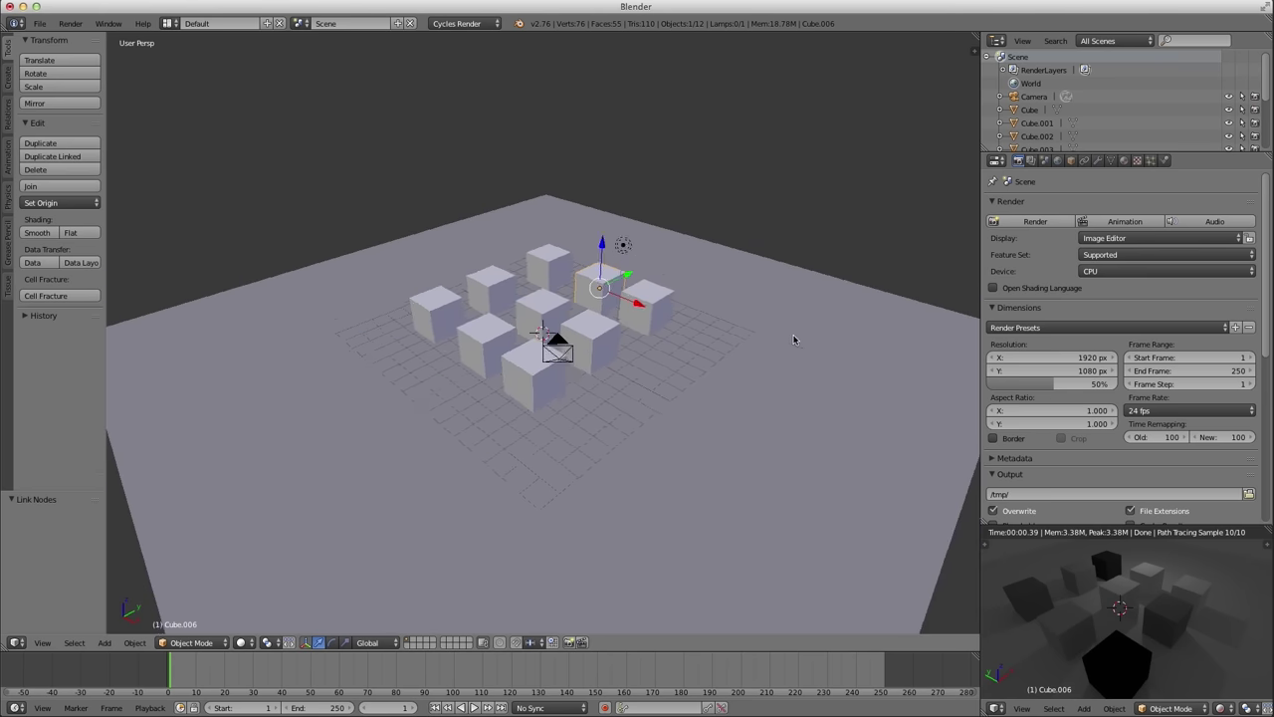
right_click(631, 283)
middle_drag(641, 321, 833, 248)
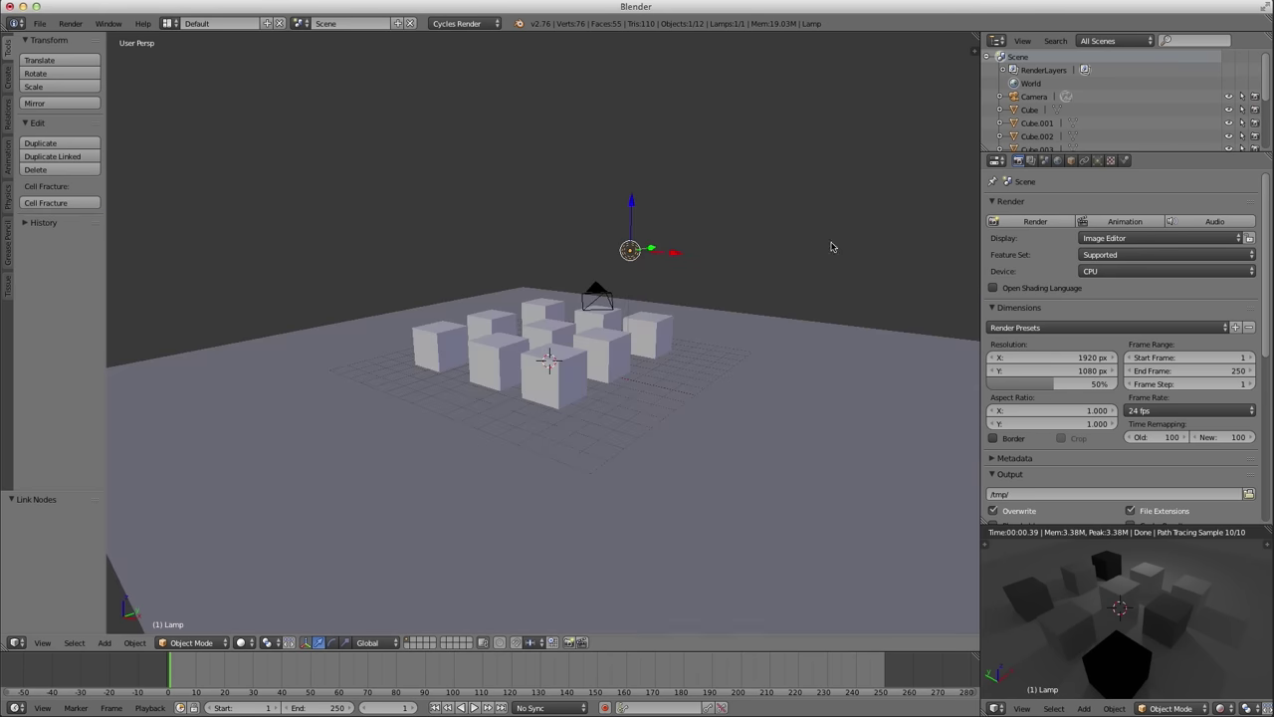
click(1098, 160)
click(1069, 278)
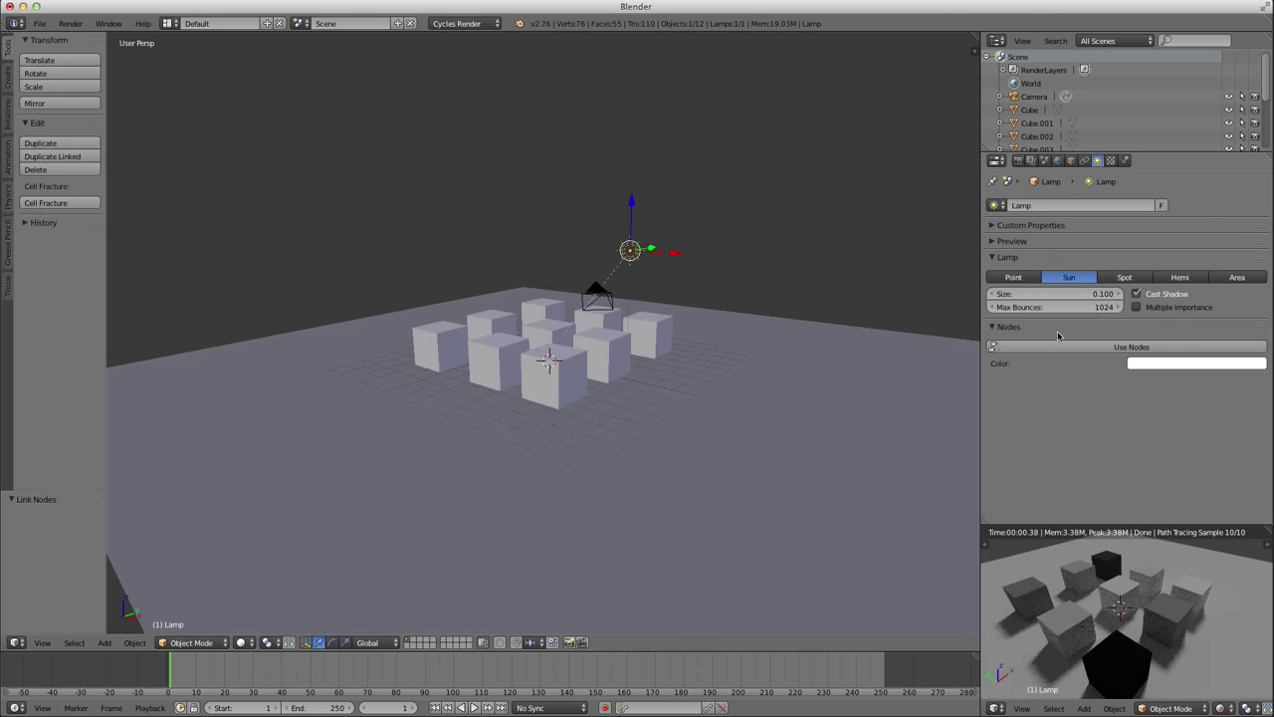
click(1058, 345)
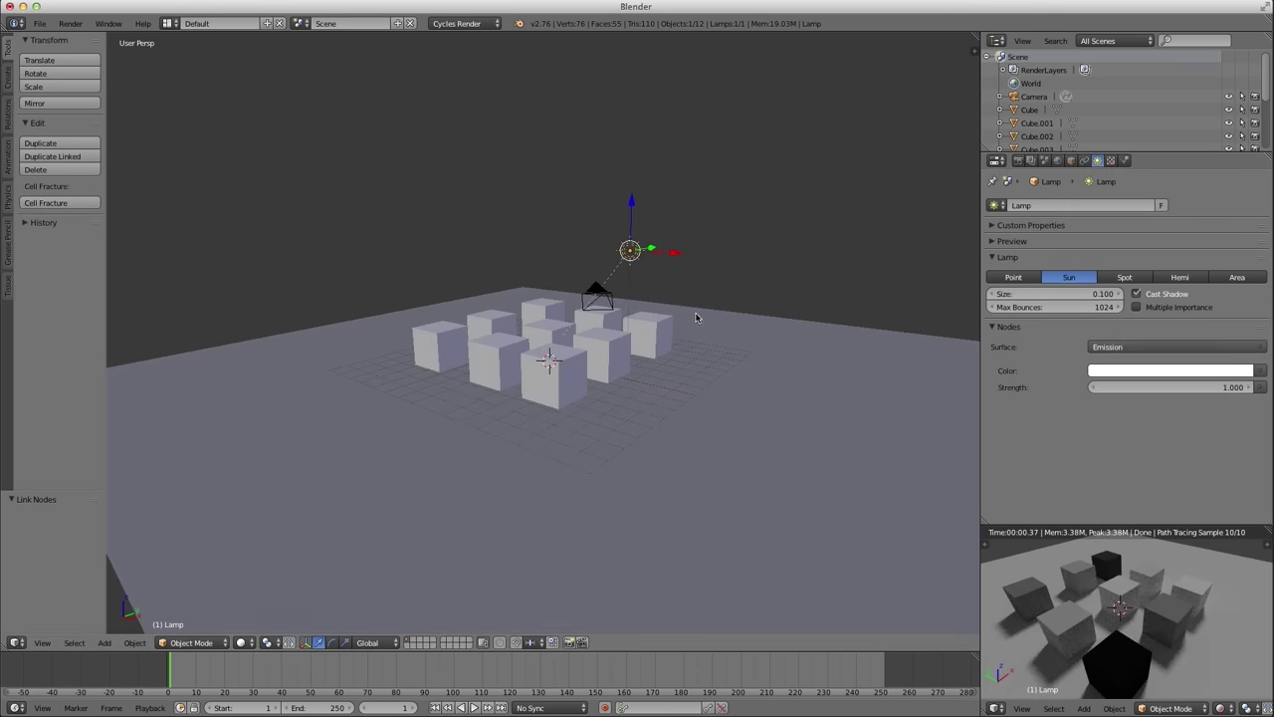
middle_drag(696, 317, 642, 357)
middle_drag(1095, 612, 1125, 637)
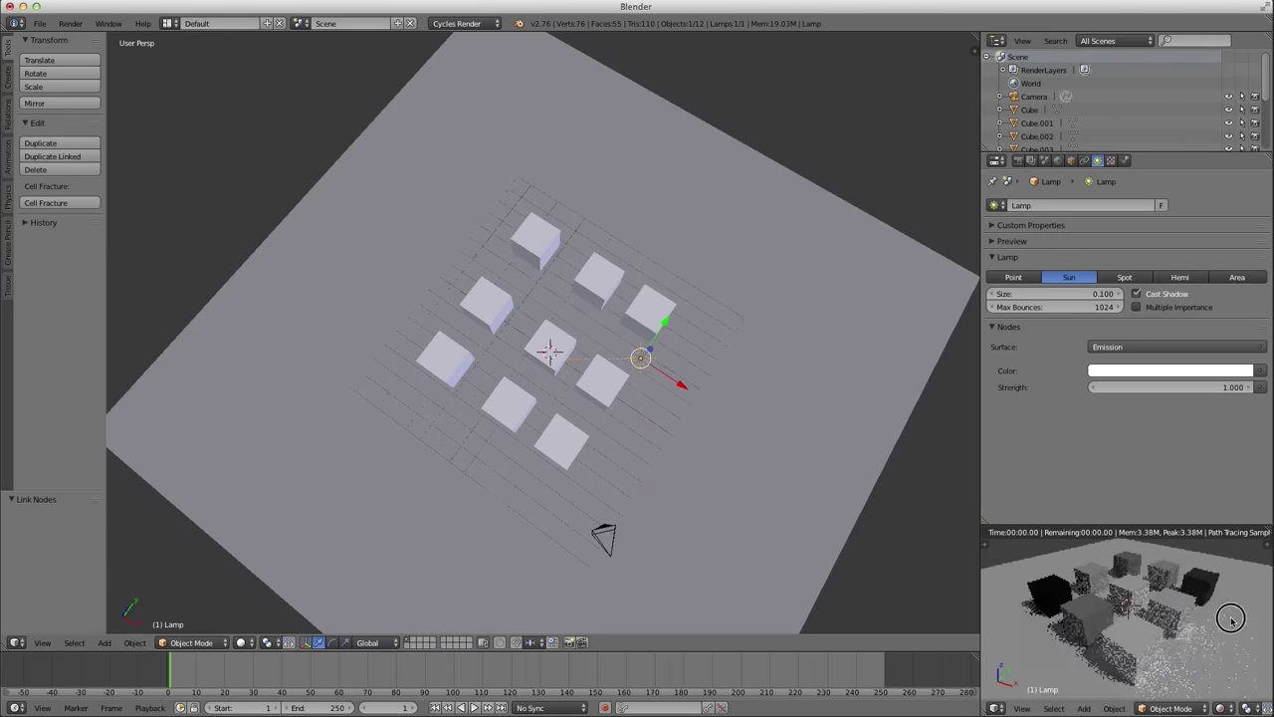
Rotate the sun lamp around Z and raise its size to 0.490.
key(r)
key(z)
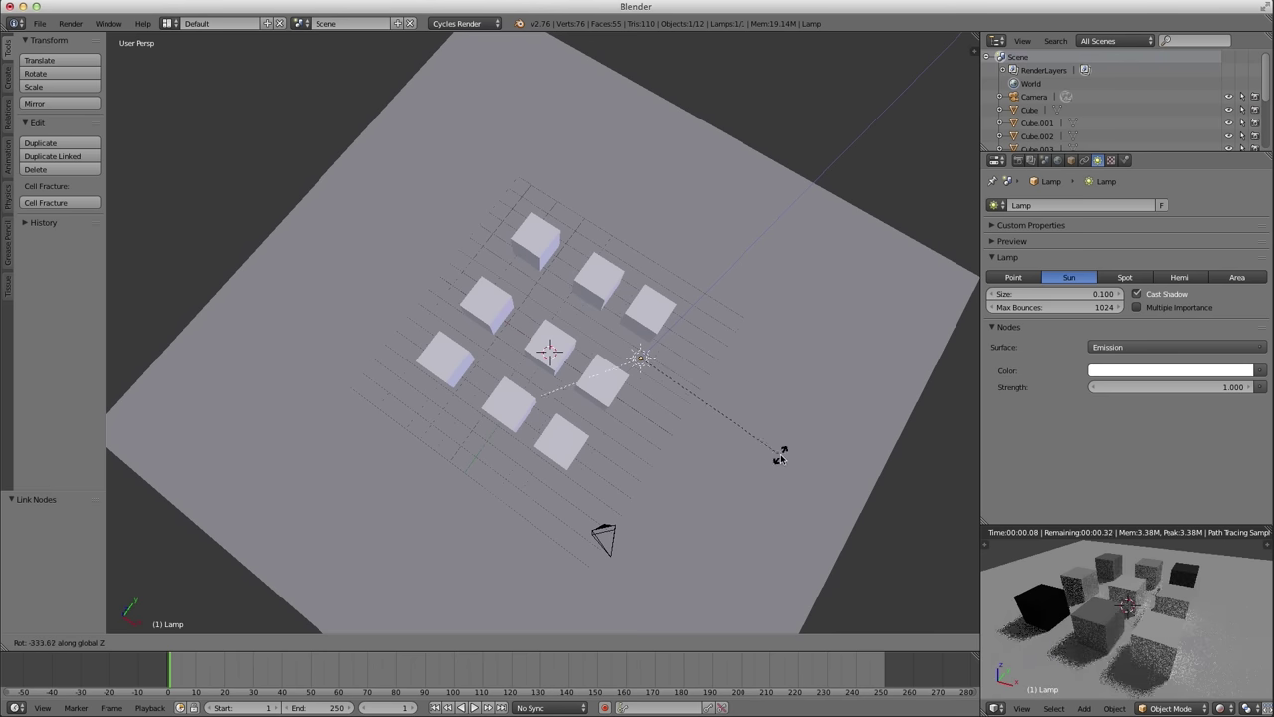
click(782, 418)
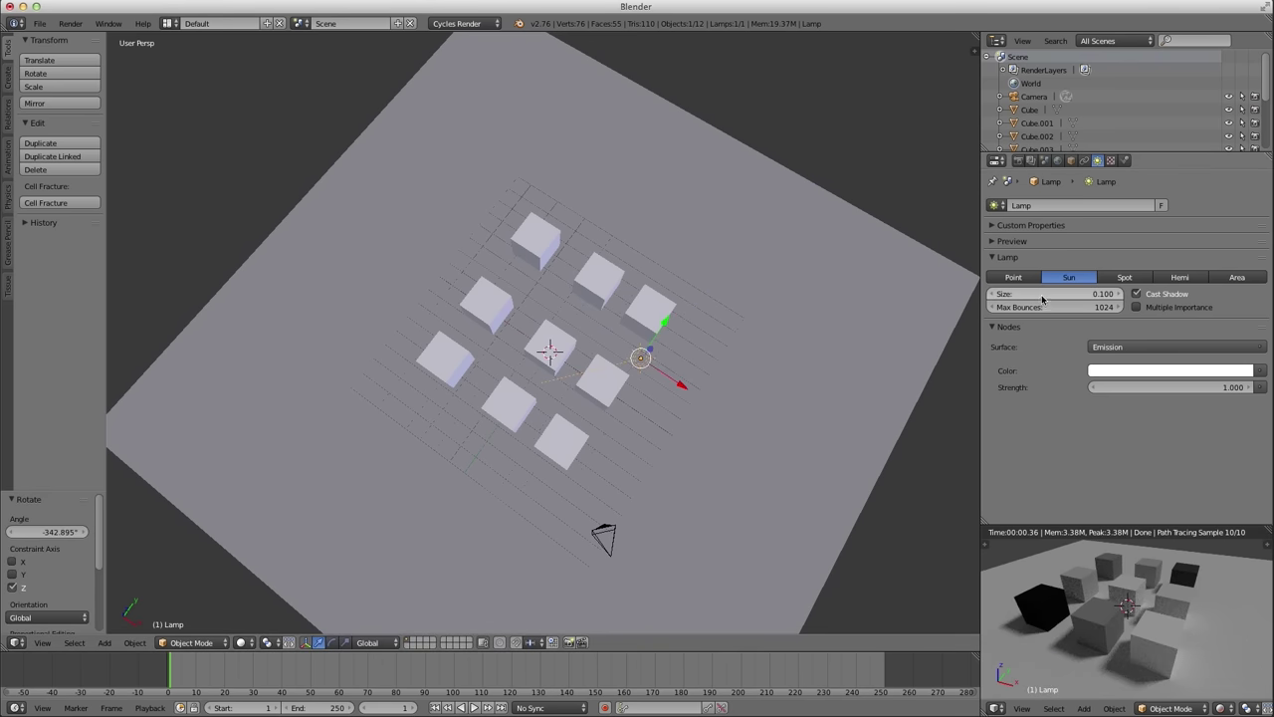
drag(1055, 293, 1090, 294)
middle_drag(1011, 662, 1141, 648)
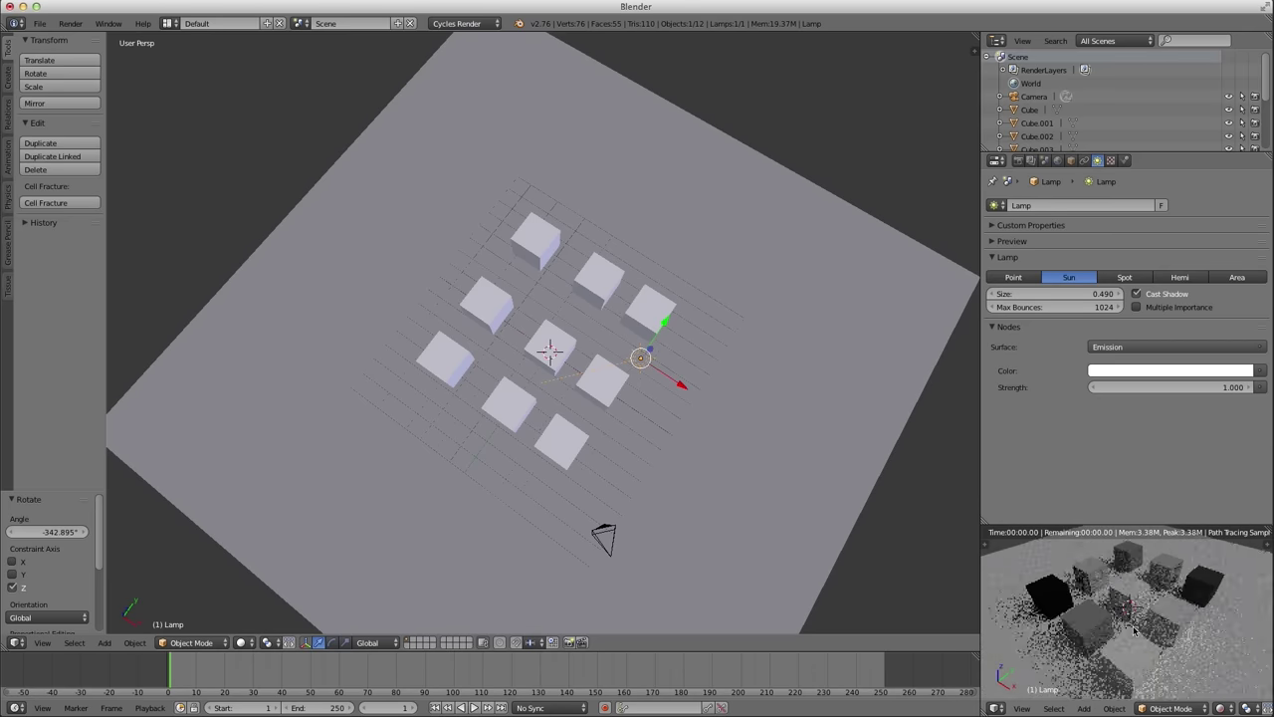
In the Node Editor, spread out Object Info, Diffuse BSDF and Material Output to make room.
click(17, 642)
click(49, 488)
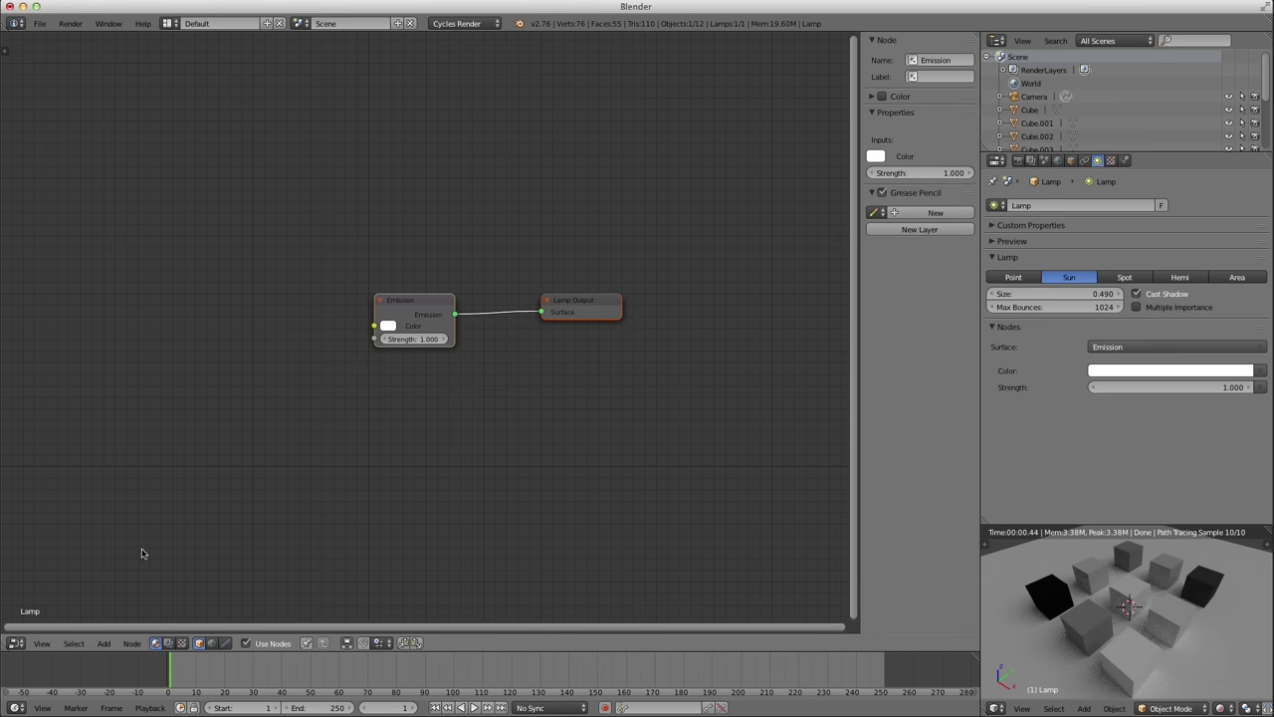
right_click(1050, 597)
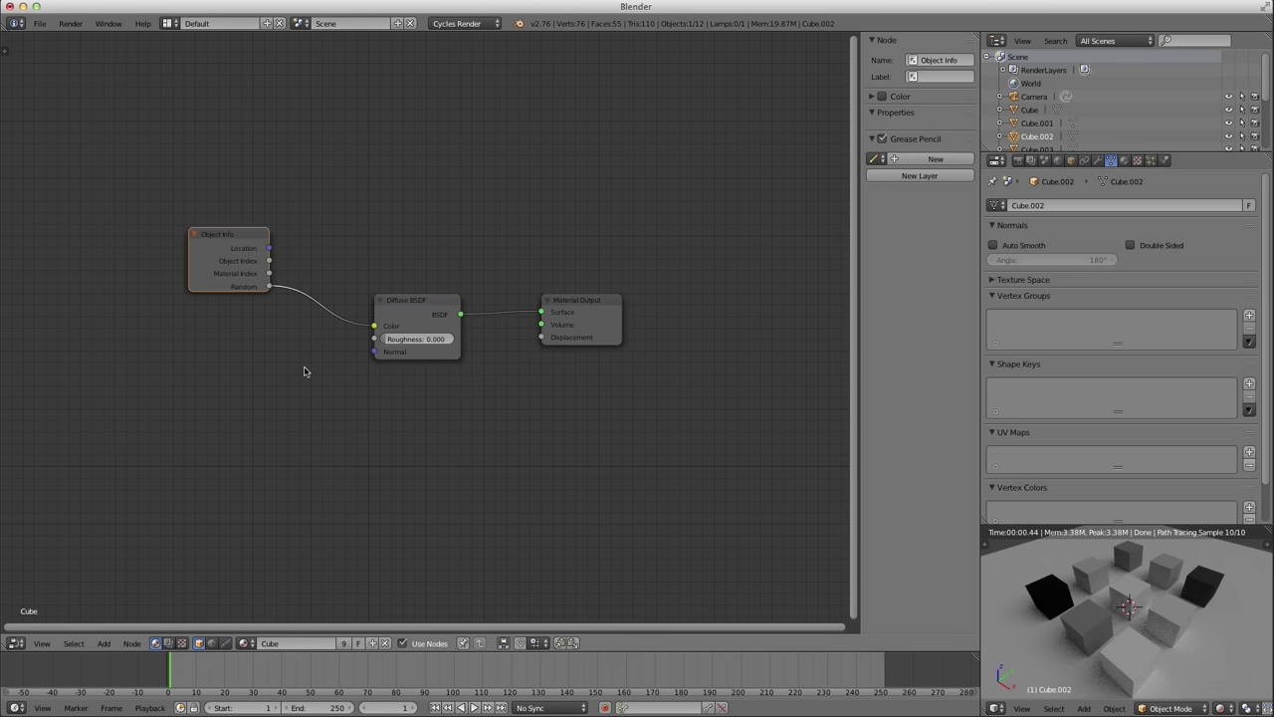
drag(220, 246, 129, 286)
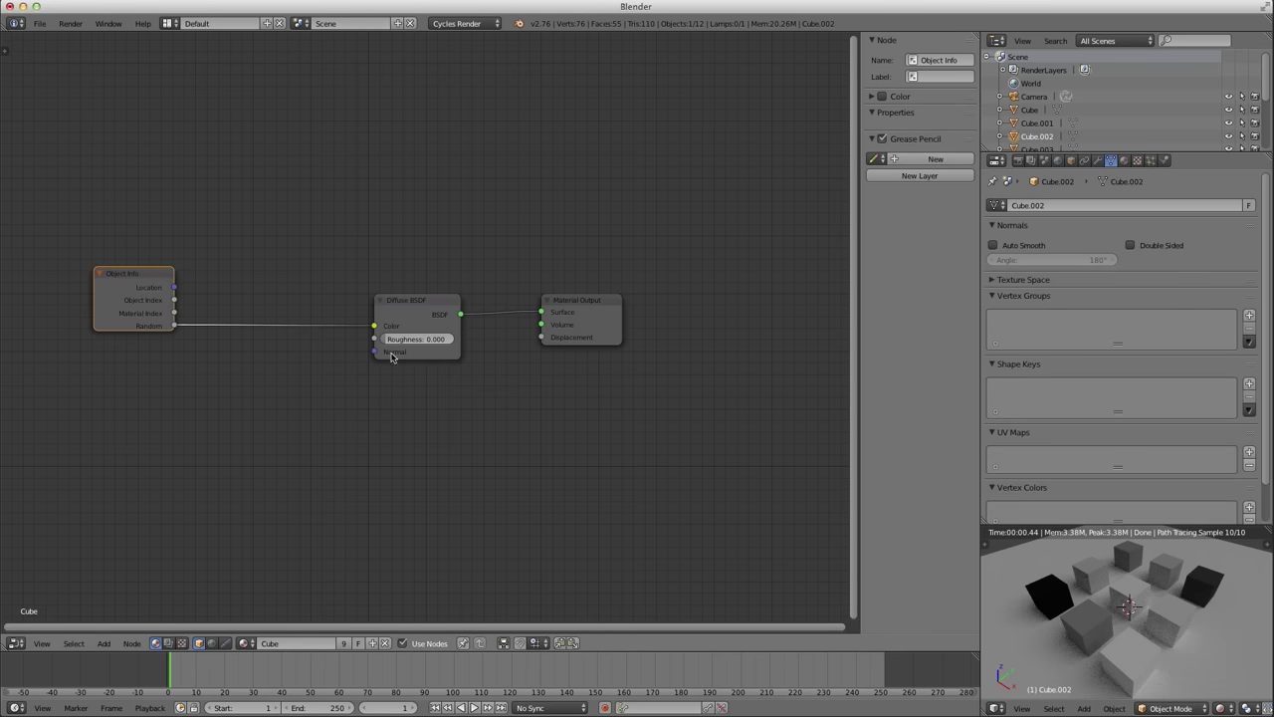
drag(430, 315, 490, 309)
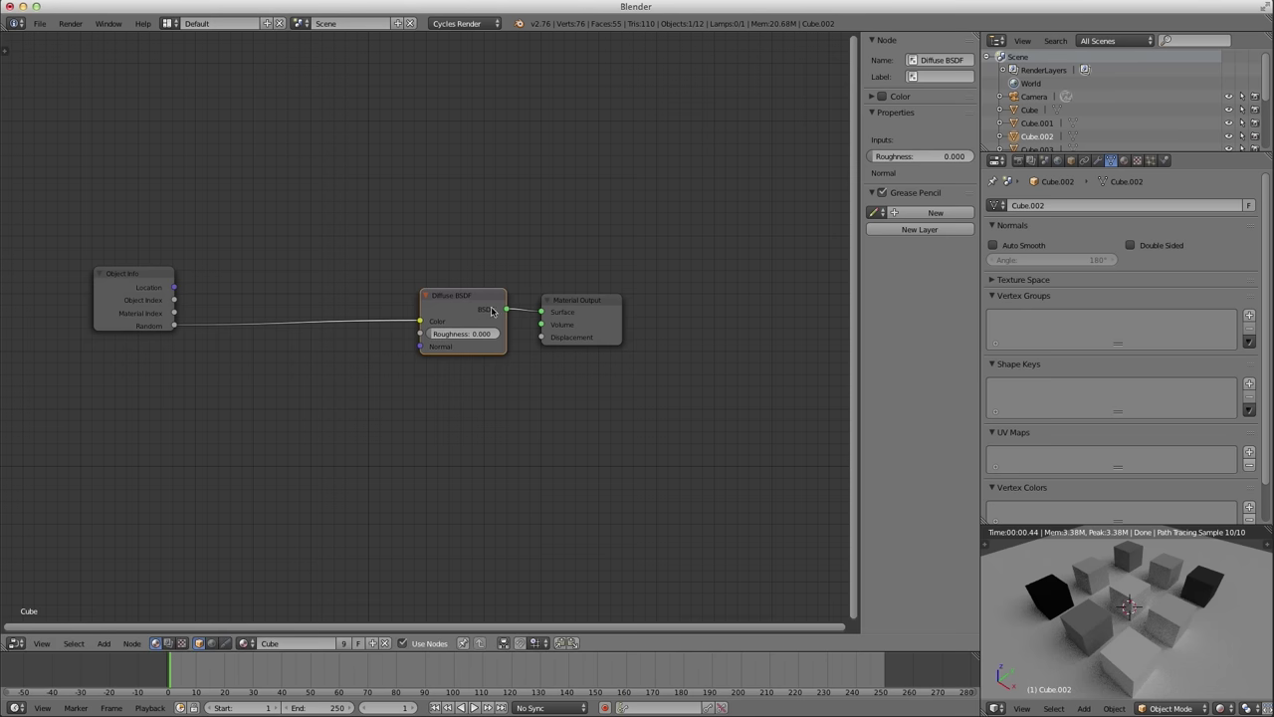
shift+click(567, 311)
key(g)
click(594, 323)
click(594, 323)
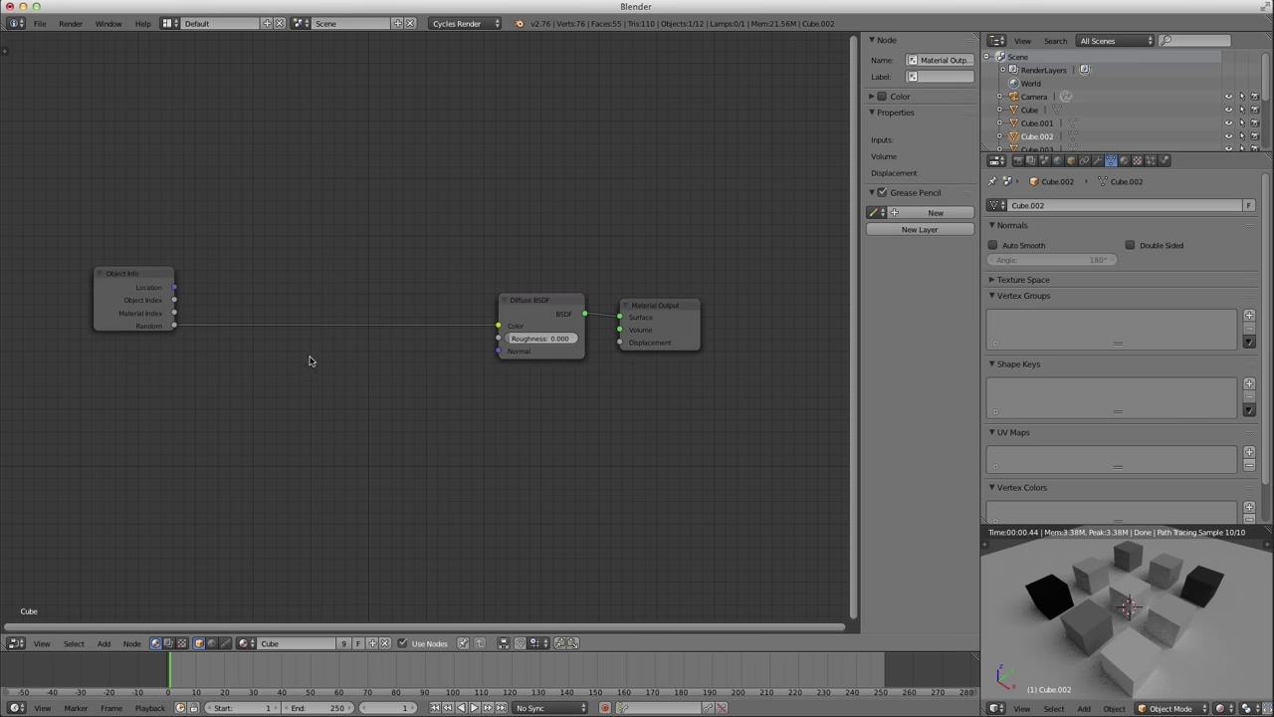
Insert a yellow Hue Saturation Value node feeding the Diffuse BSDF Color.
key(shift+a)
mouse_move(283, 395)
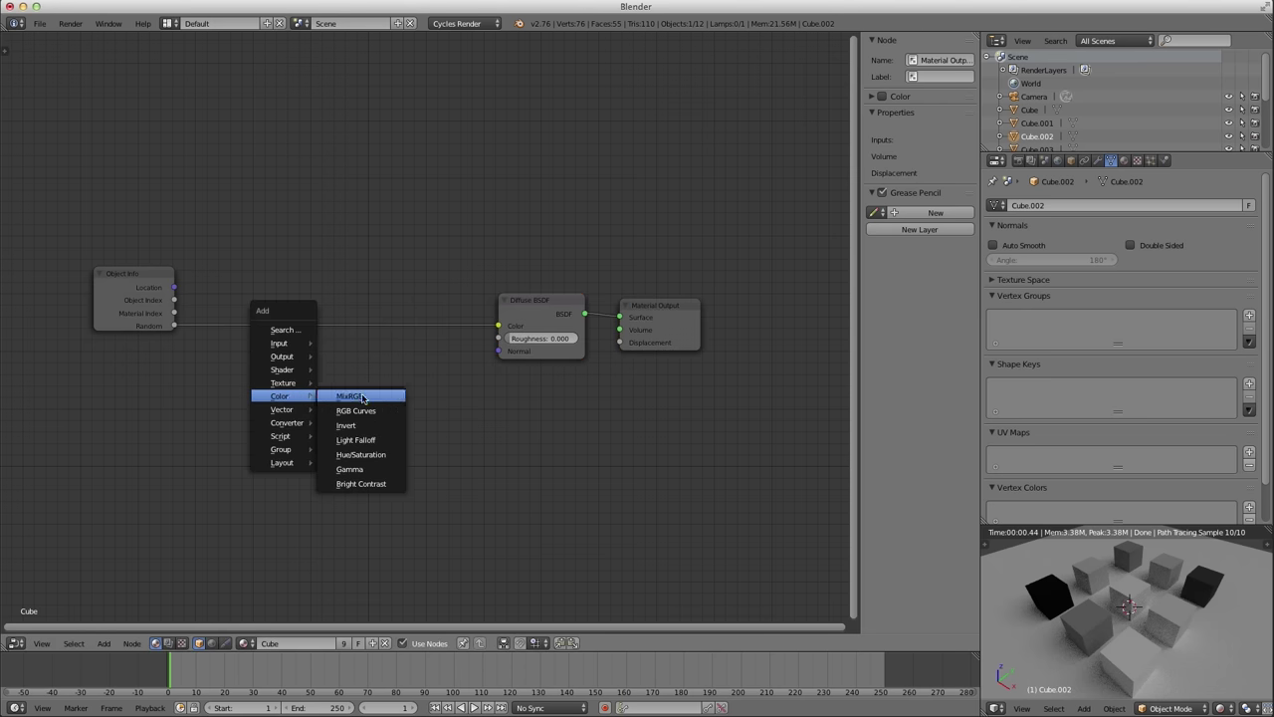
click(360, 454)
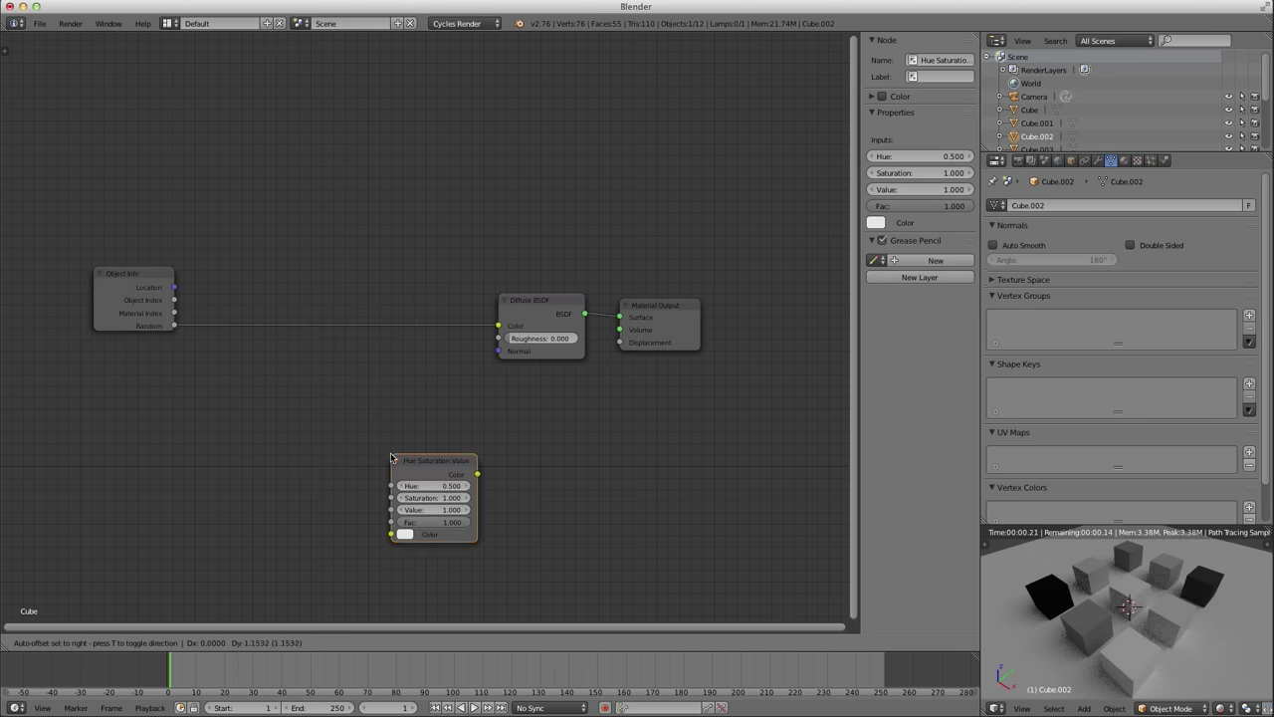
click(355, 395)
ctrl+right_drag(304, 296, 276, 393)
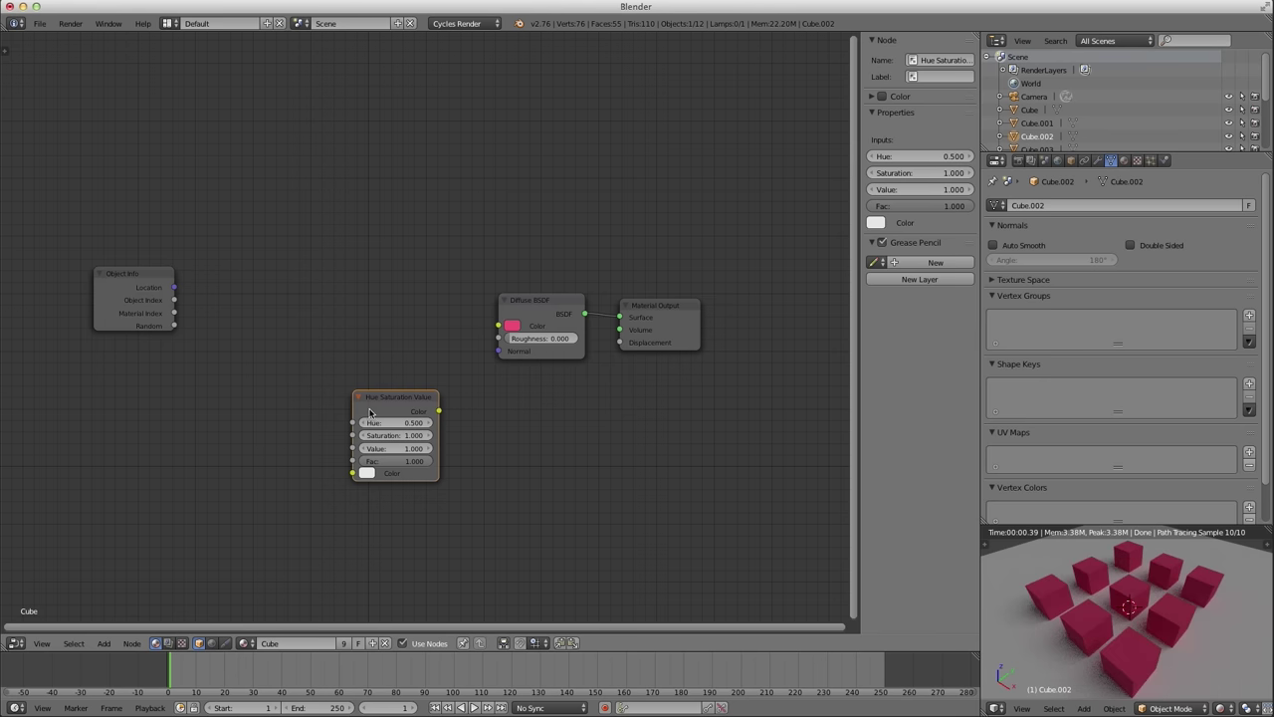
drag(383, 407, 373, 298)
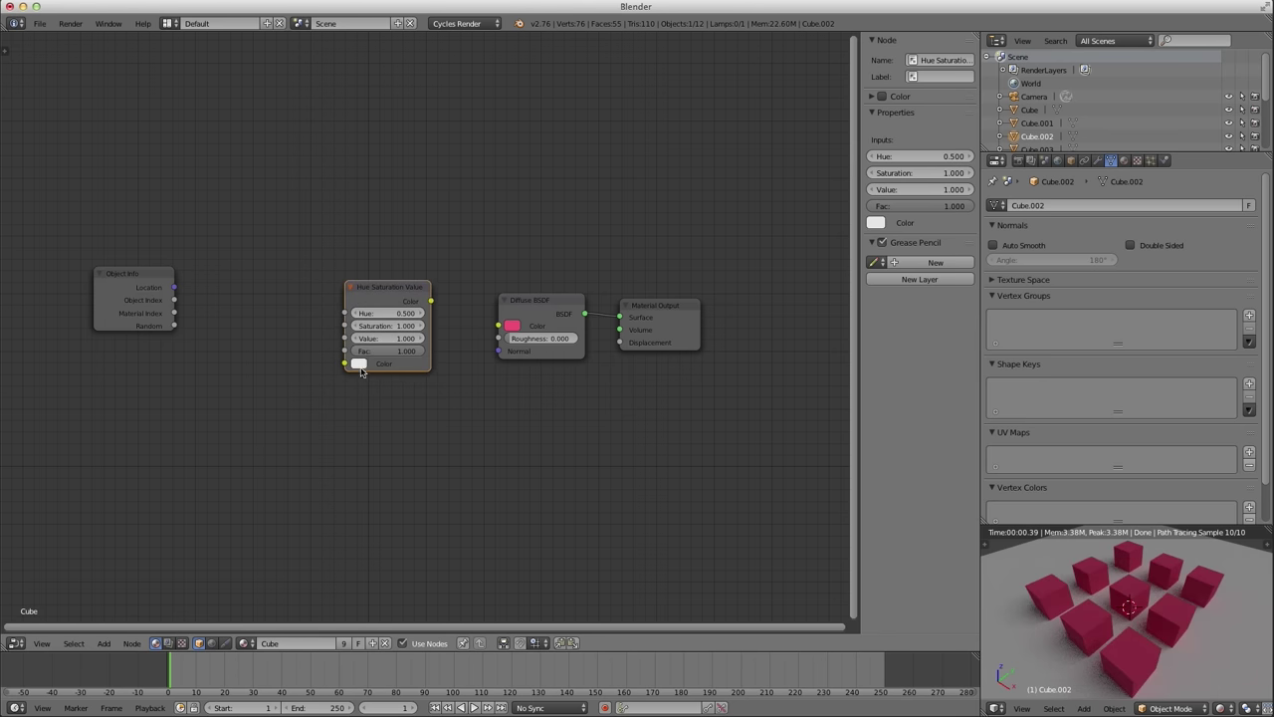
click(359, 364)
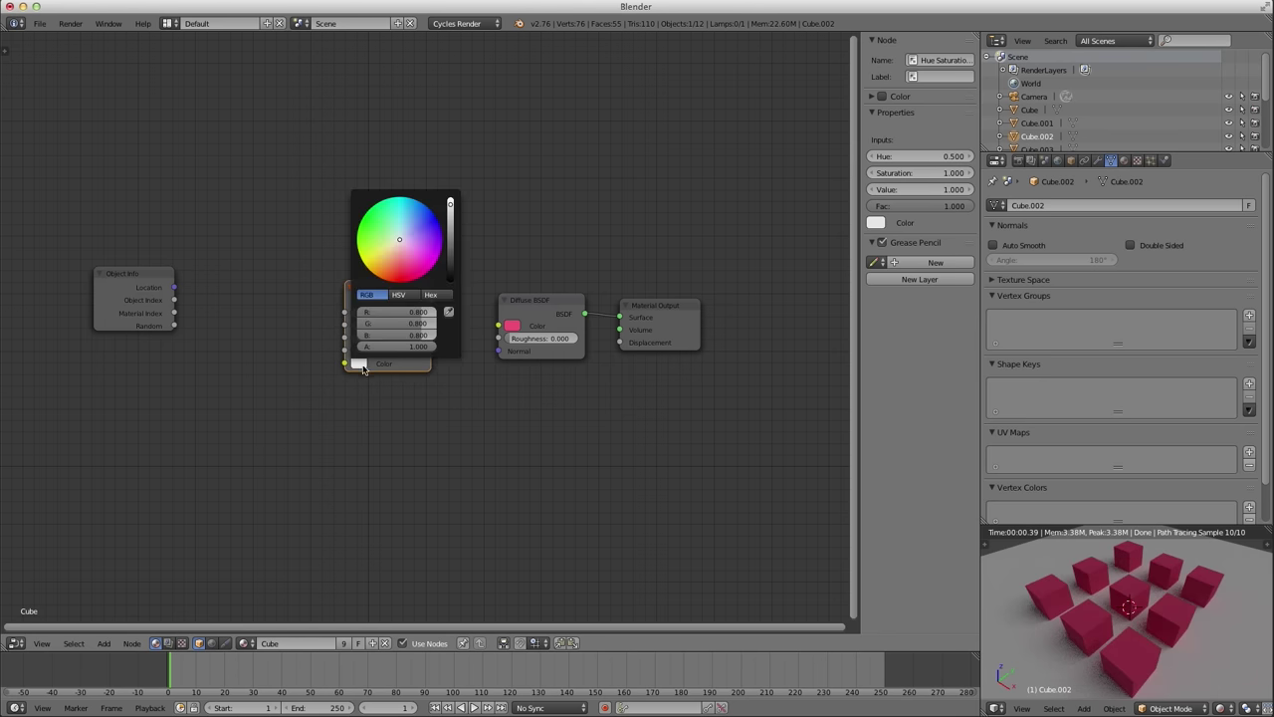
drag(431, 301, 497, 326)
mouse_move(392, 282)
mouse_down()
mouse_move(411, 289)
mouse_move(404, 269)
mouse_move(393, 274)
mouse_up()
click(378, 372)
Set the HSV Value to 0 and drive it from Object Info Random.
drag(123, 299, 169, 313)
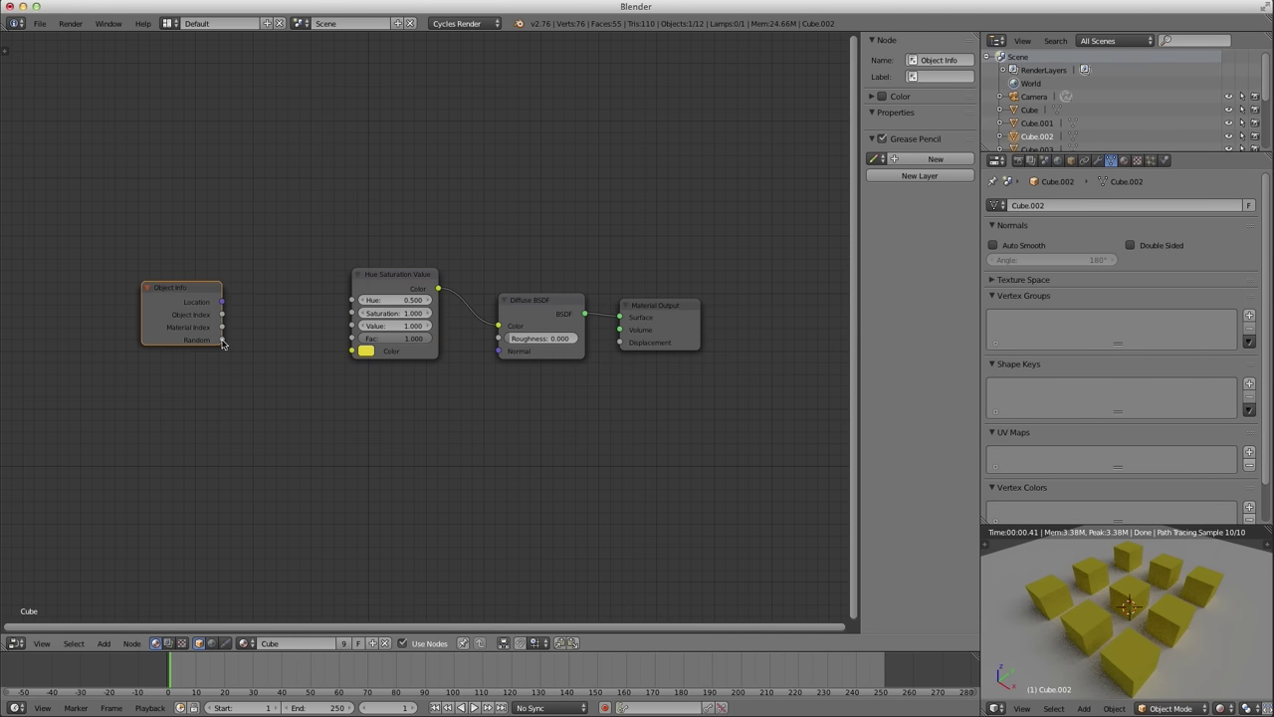
mouse_move(222, 339)
mouse_down()
mouse_move(348, 323)
mouse_move(218, 334)
mouse_up()
drag(416, 329, 339, 328)
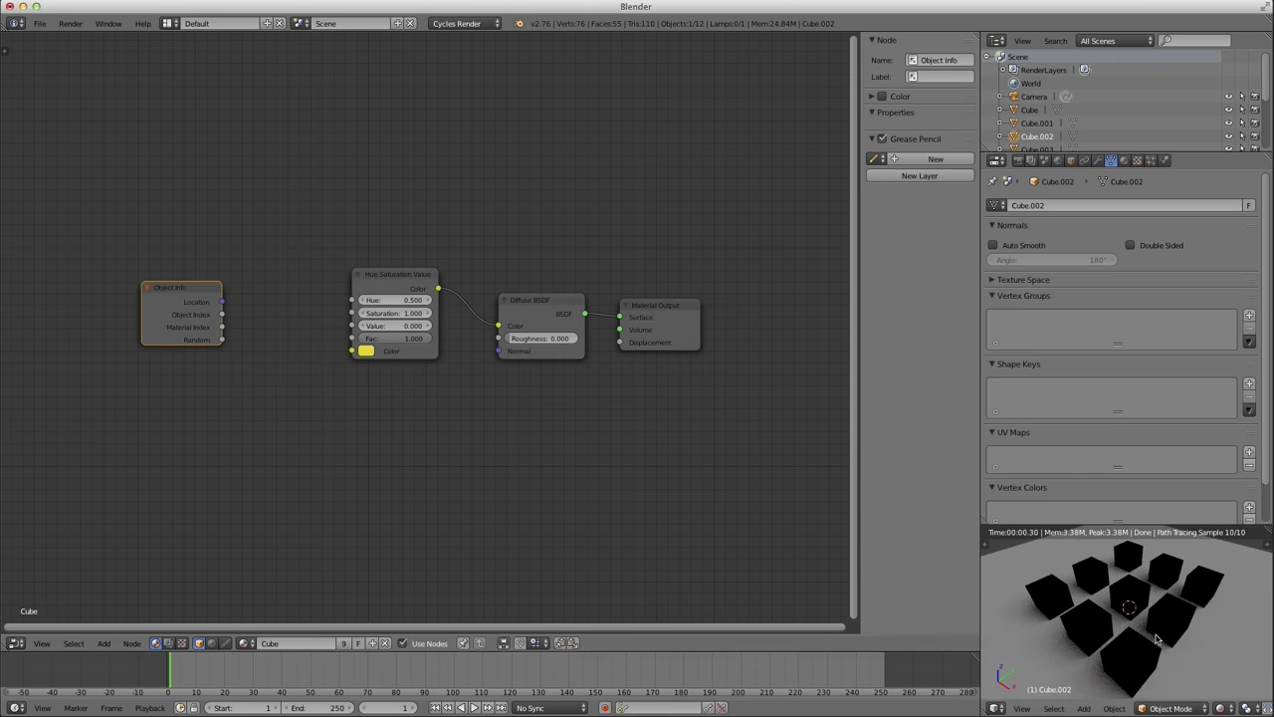
drag(397, 335, 352, 326)
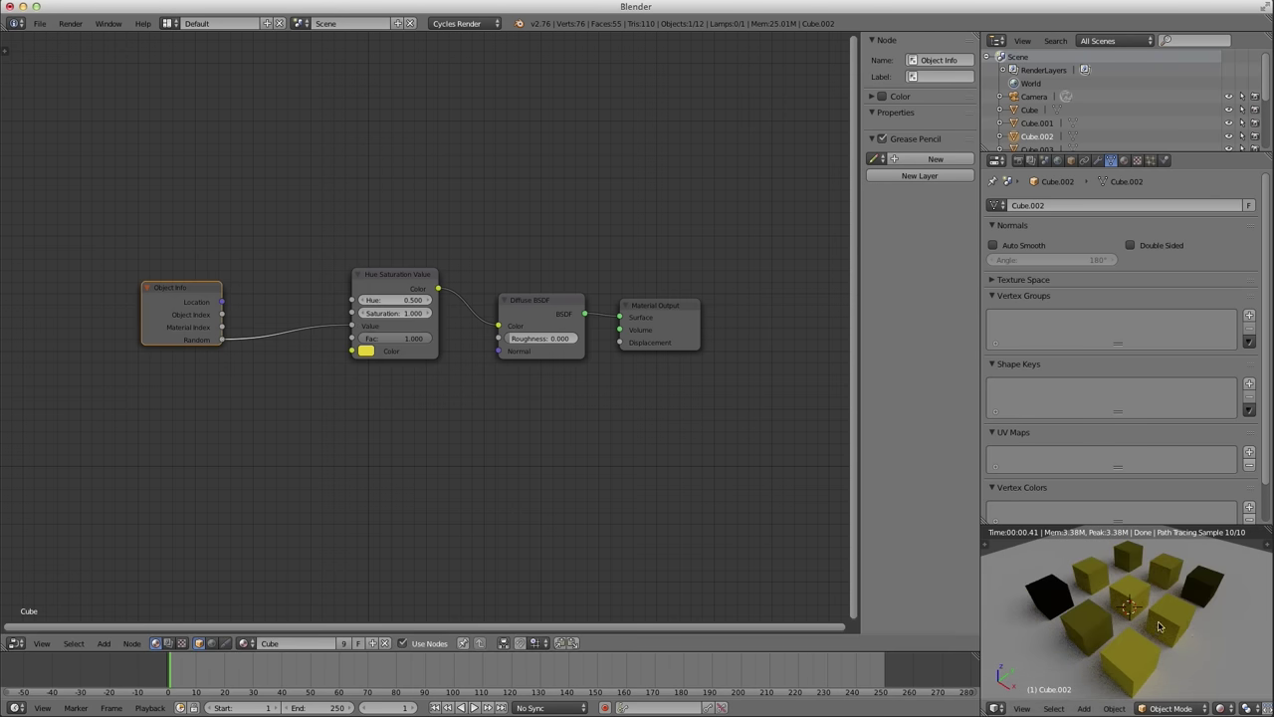
middle_drag(1207, 622, 1097, 644)
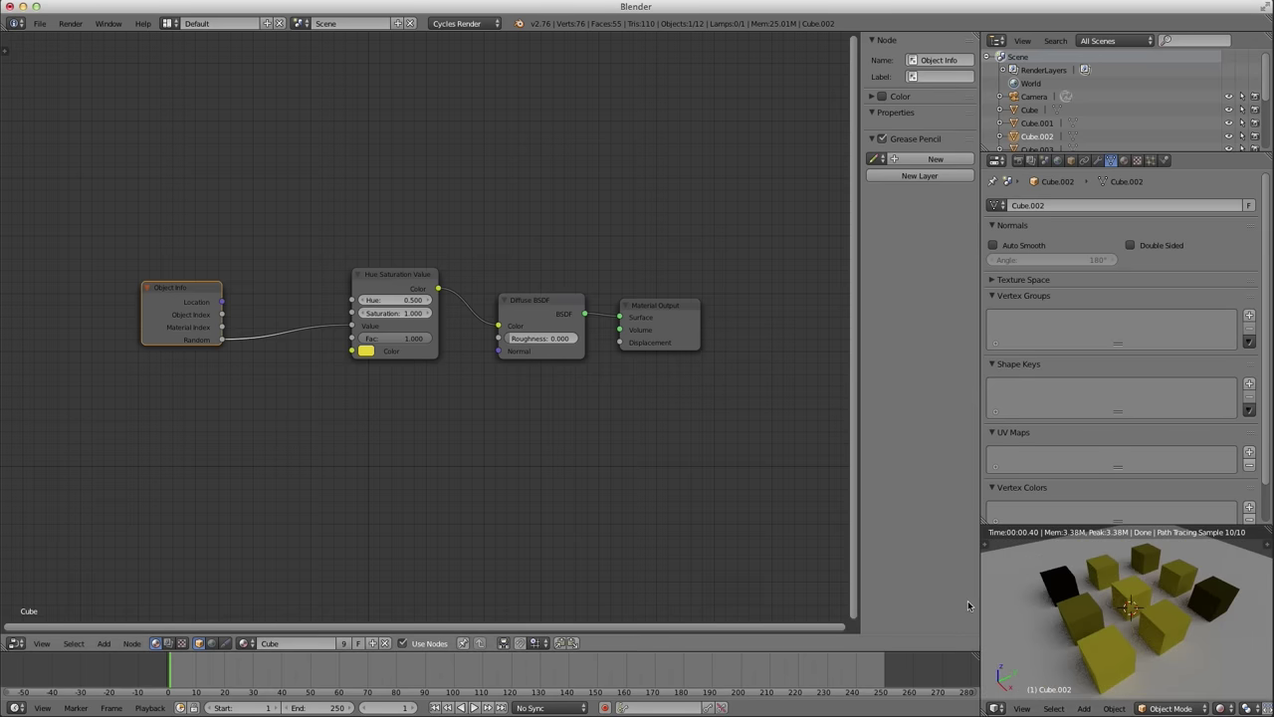
key(shift+d)
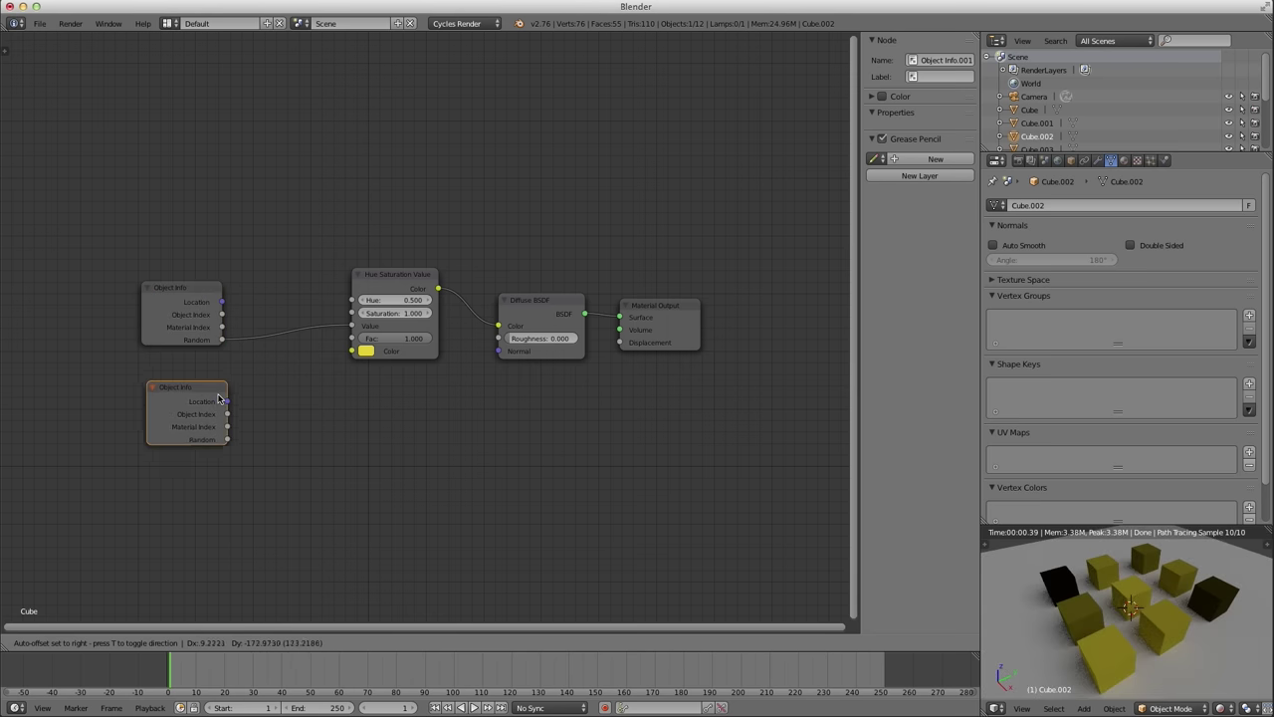
Place the duplicate Object Info node below the original and relink the original's Random to HSV Value.
click(211, 386)
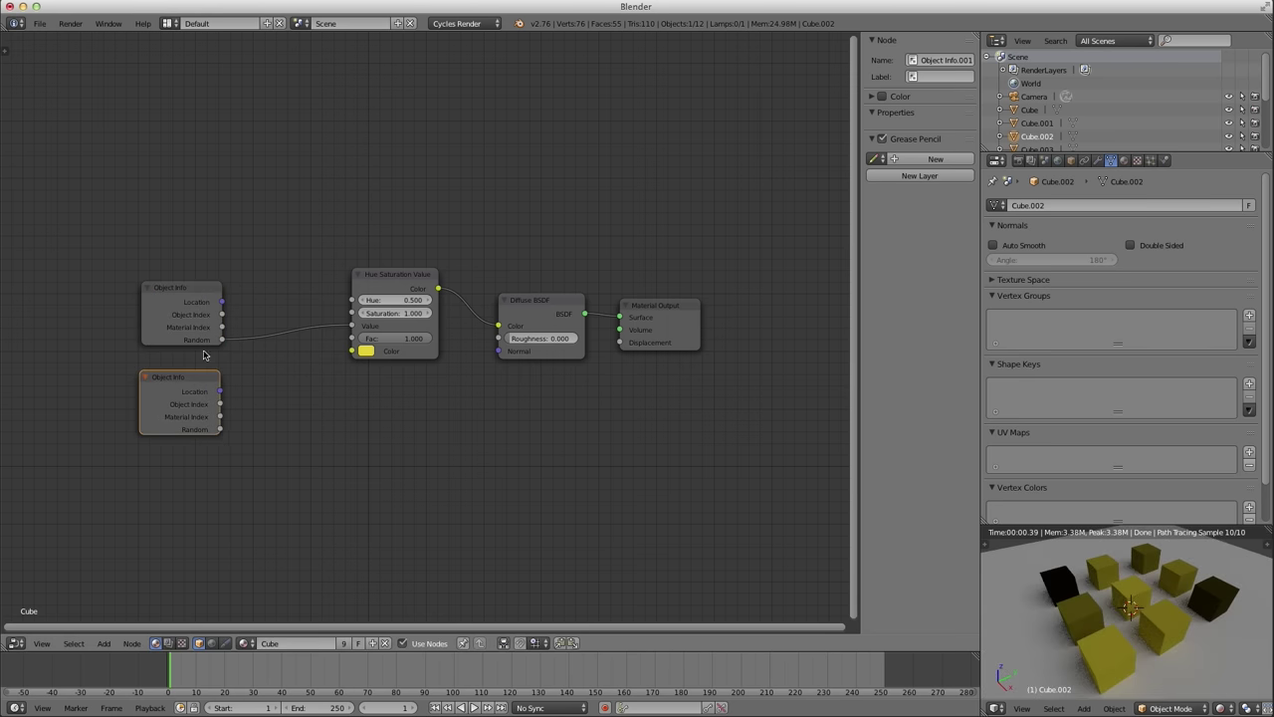
drag(219, 430, 350, 329)
drag(219, 340, 350, 325)
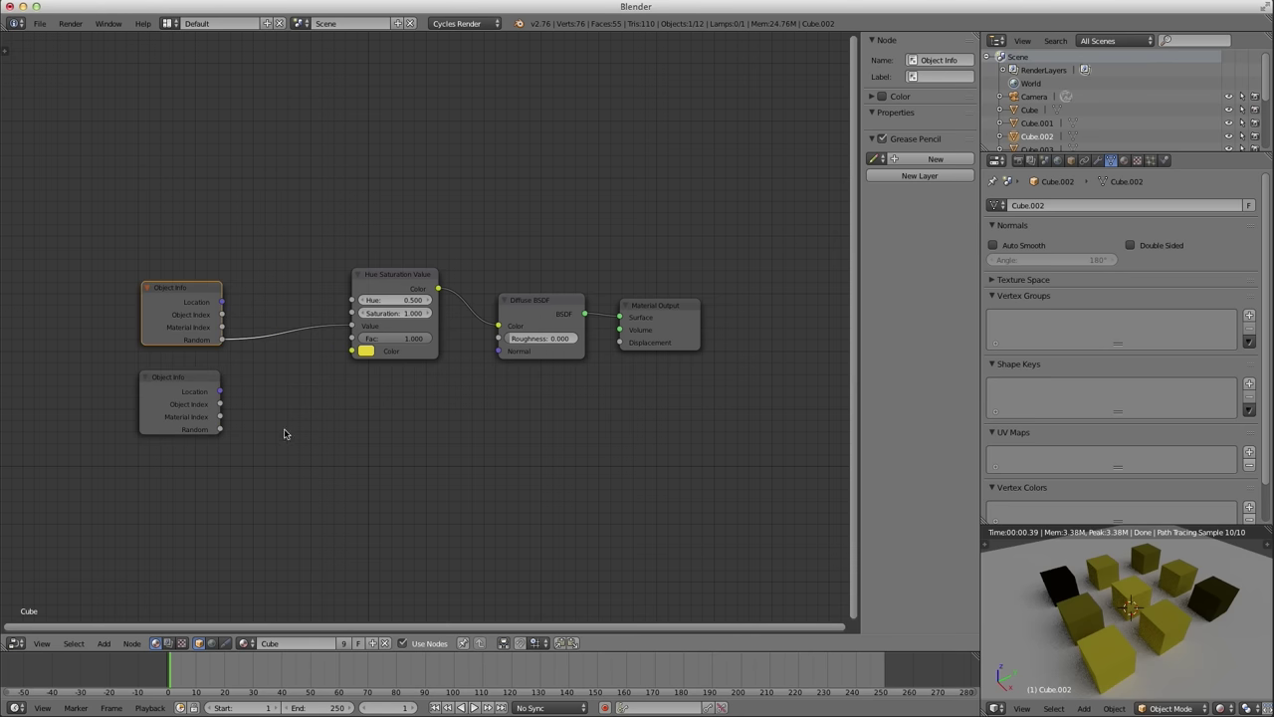
drag(177, 431, 179, 410)
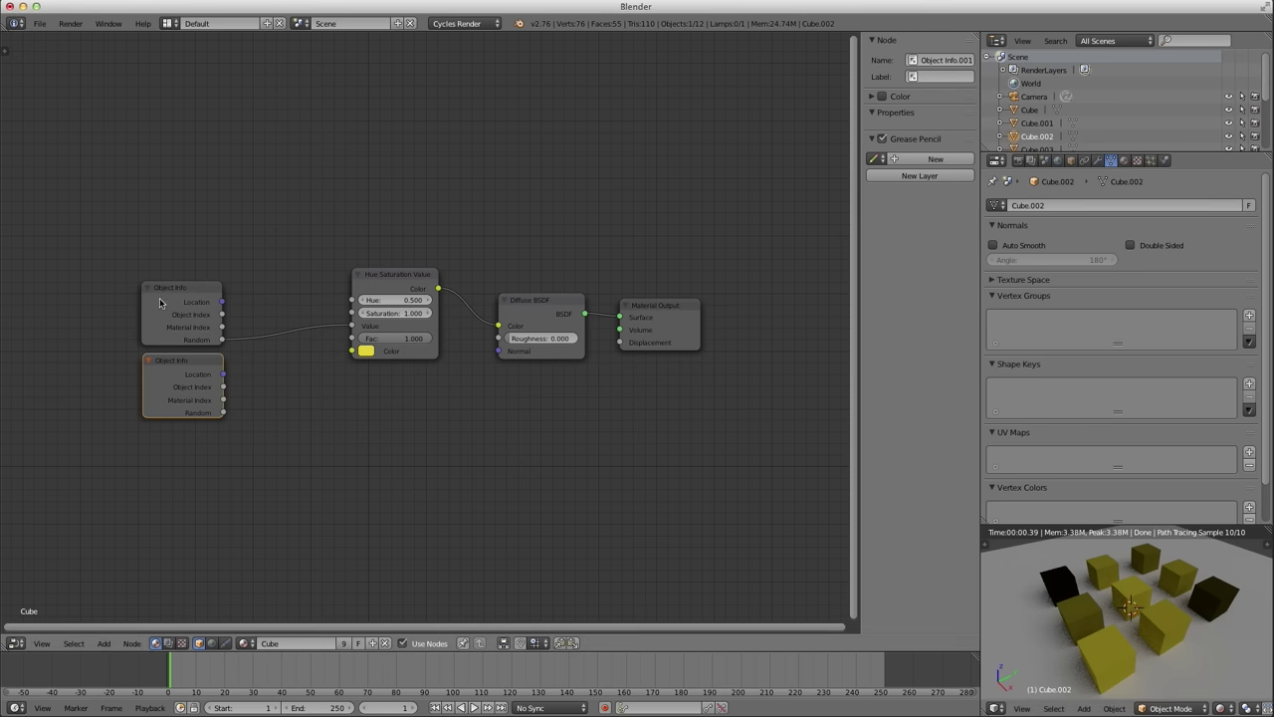
drag(162, 334, 88, 326)
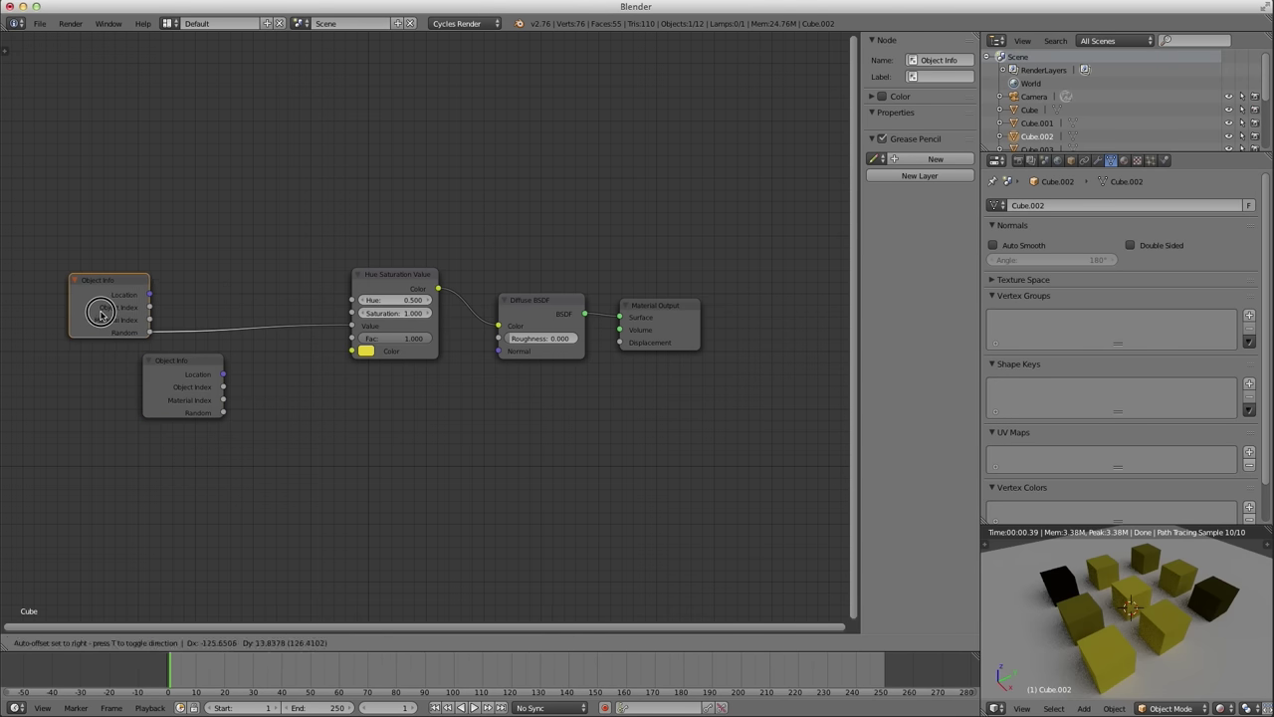
click(179, 381)
Delete the duplicate Object Info node, then cut all links from its Random output.
key(x)
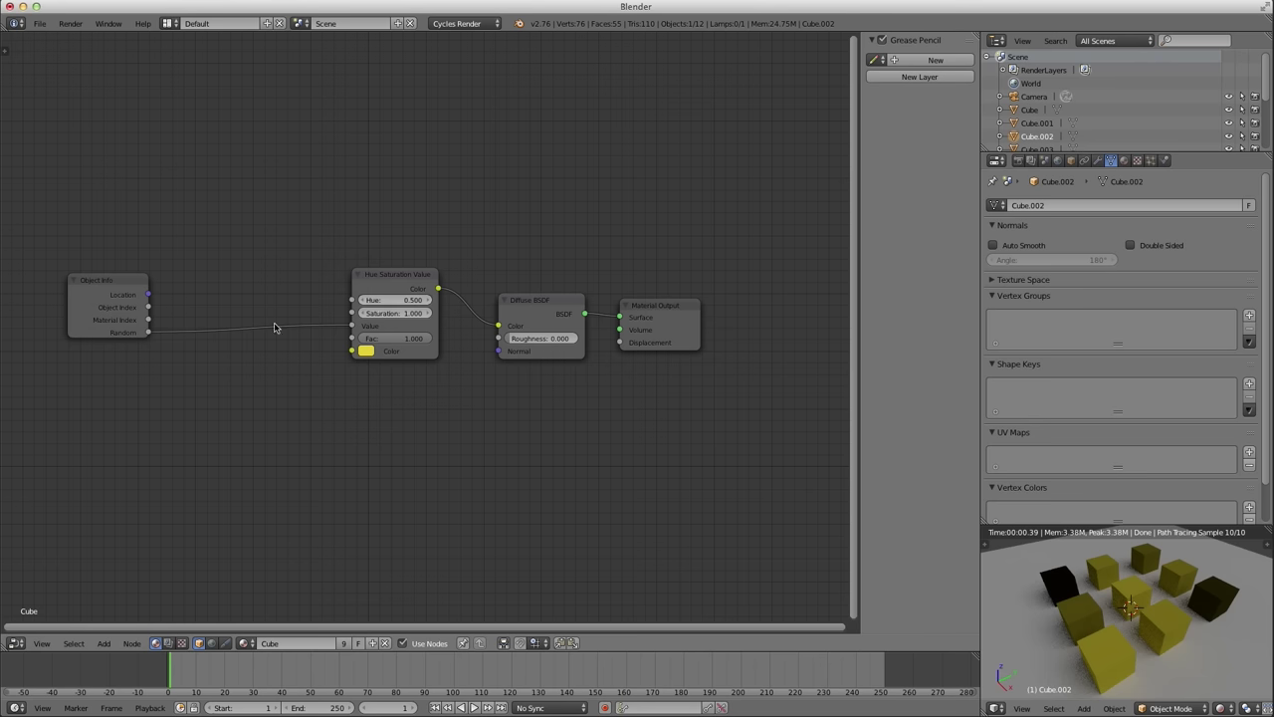
drag(148, 333, 351, 312)
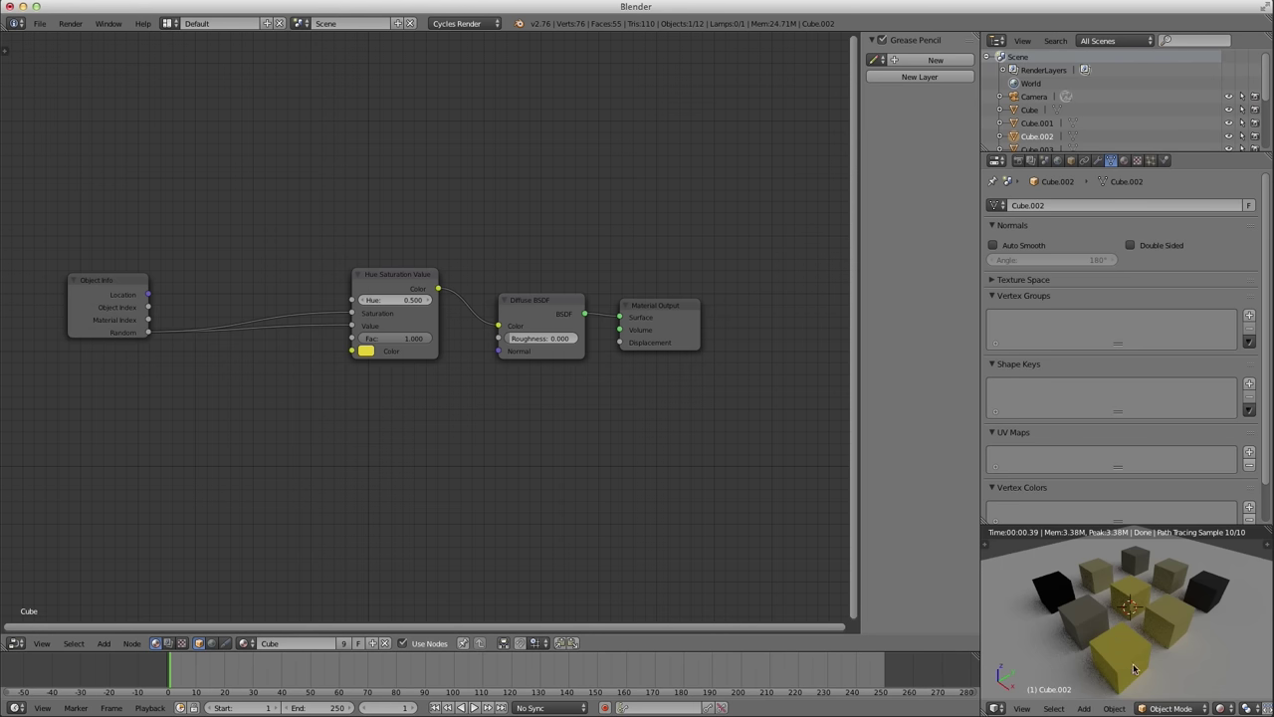
drag(104, 303, 352, 300)
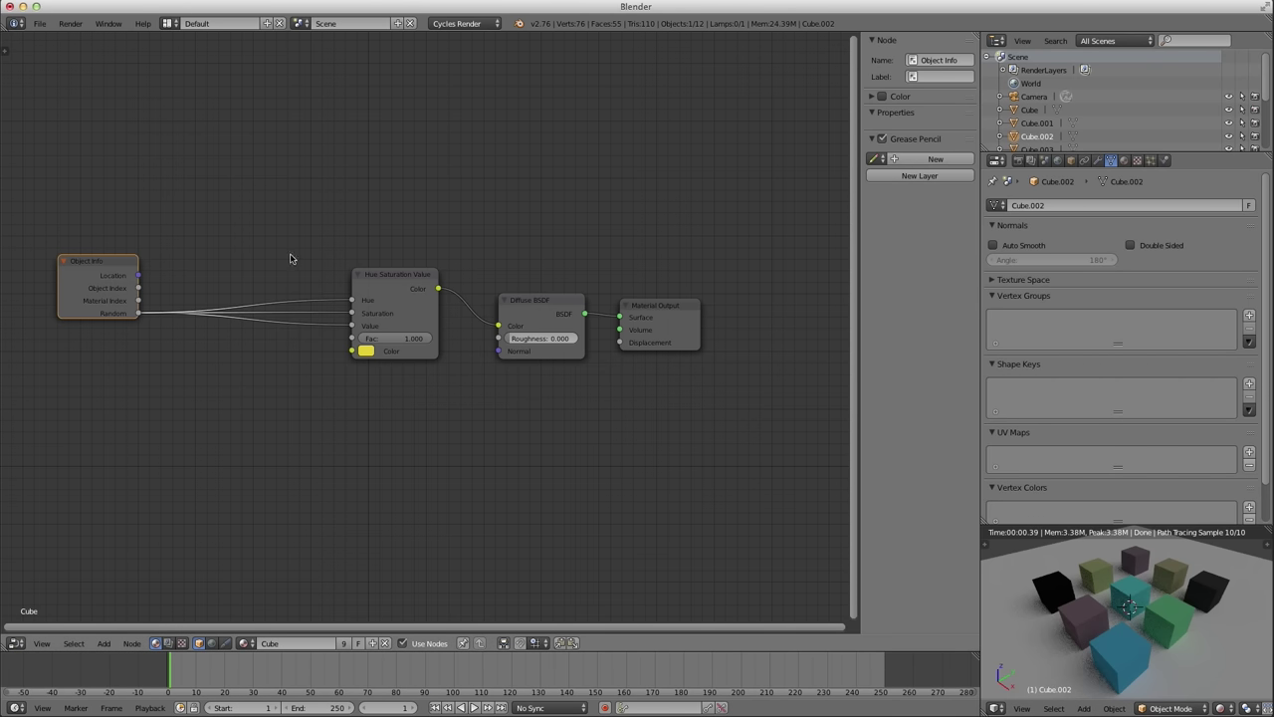
ctrl+right_drag(293, 257, 297, 407)
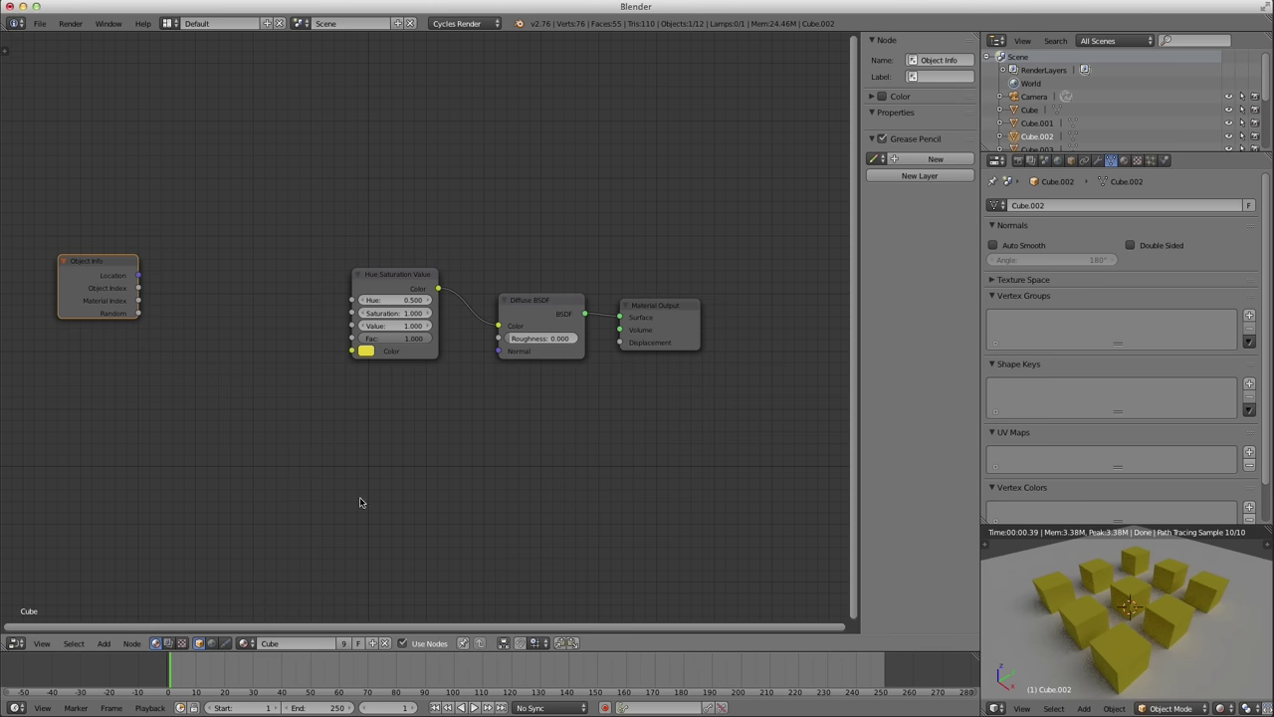
Shift the HSV, Diffuse BSDF and Material Output nodes right, Object Info slightly left.
drag(372, 279, 396, 288)
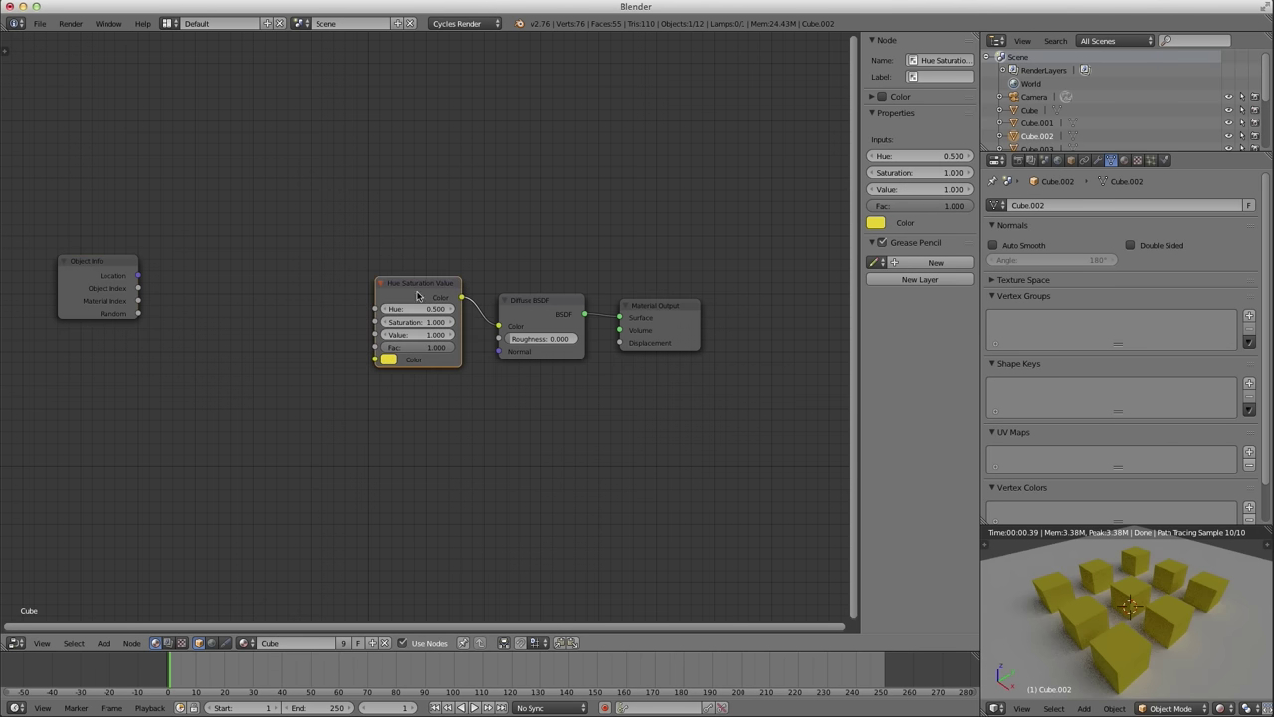
shift+click(519, 308)
drag(505, 321, 512, 319)
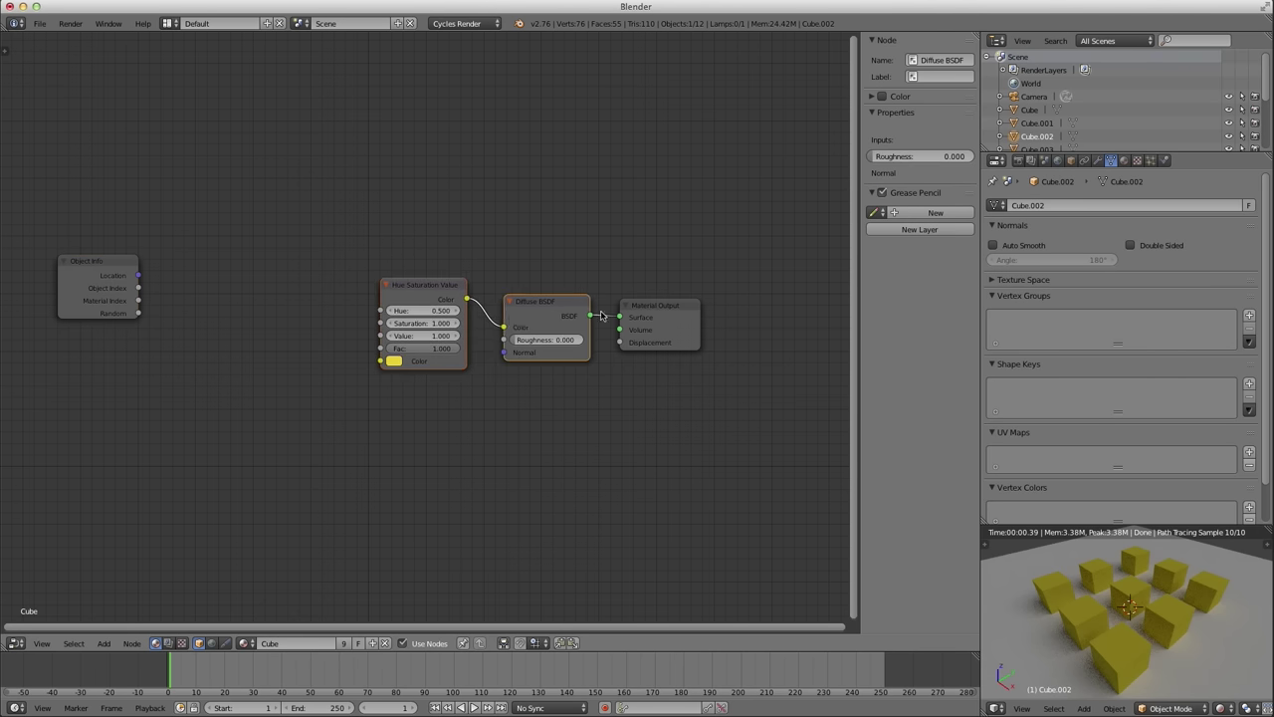
shift+click(637, 311)
key(g)
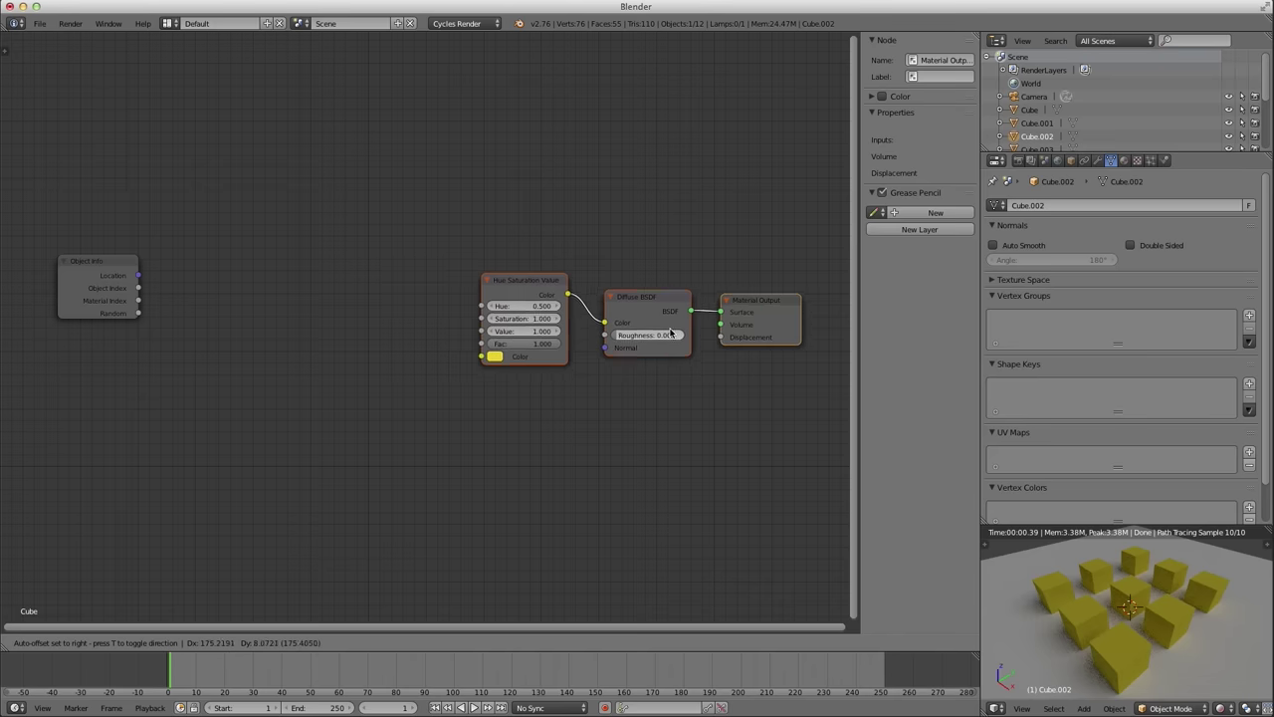
click(671, 308)
click(370, 390)
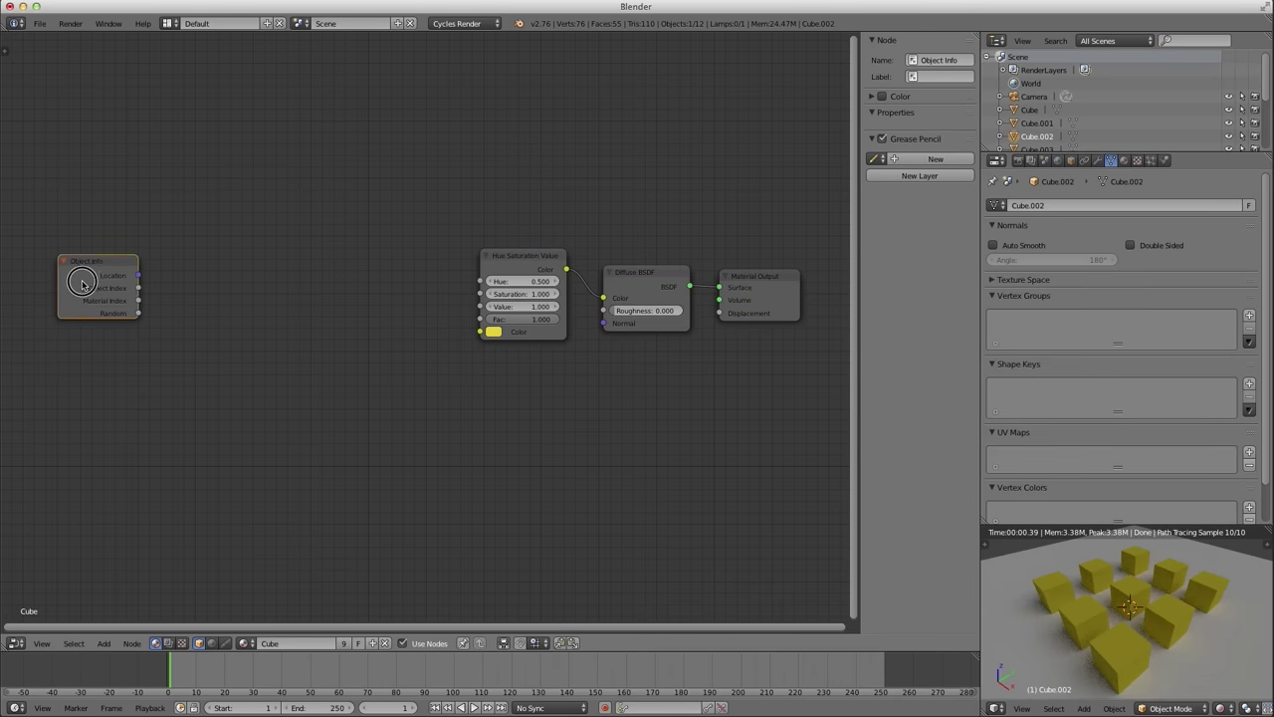
drag(90, 285, 62, 288)
click(139, 361)
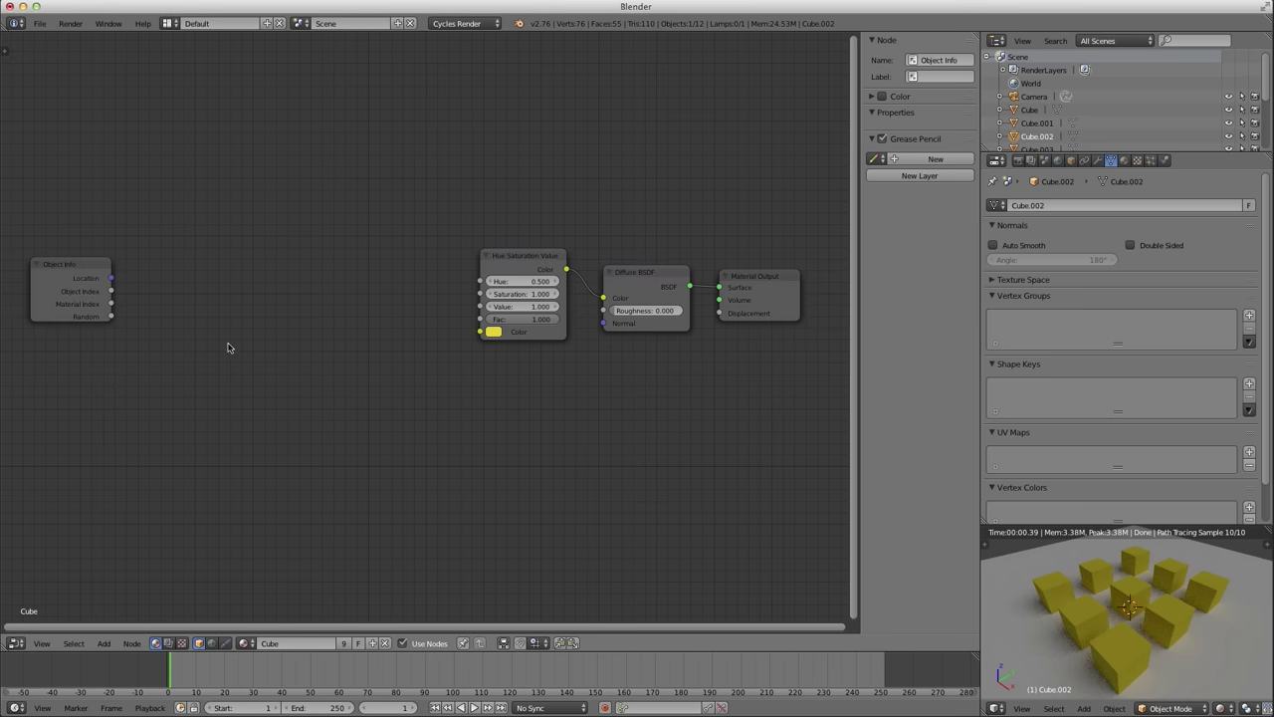
Add a Math node set to Sine and place it between Object Info and HSV.
key(shift+a)
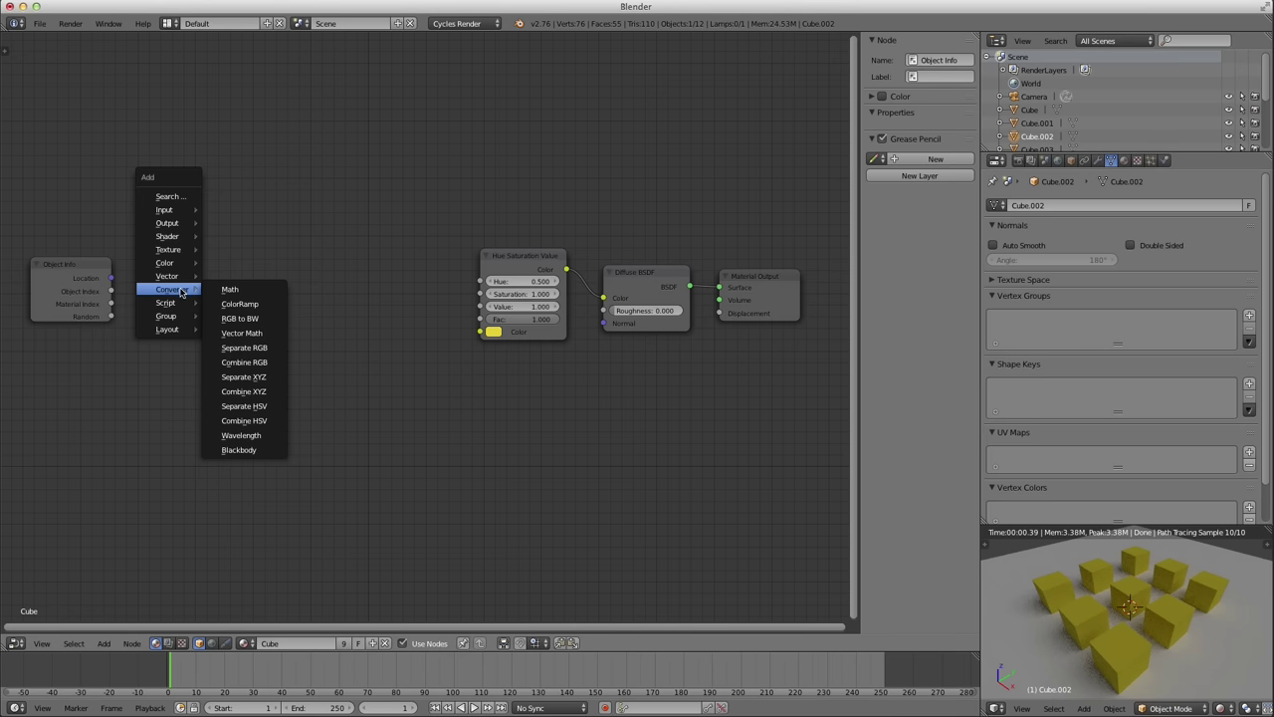
mouse_move(172, 289)
click(224, 289)
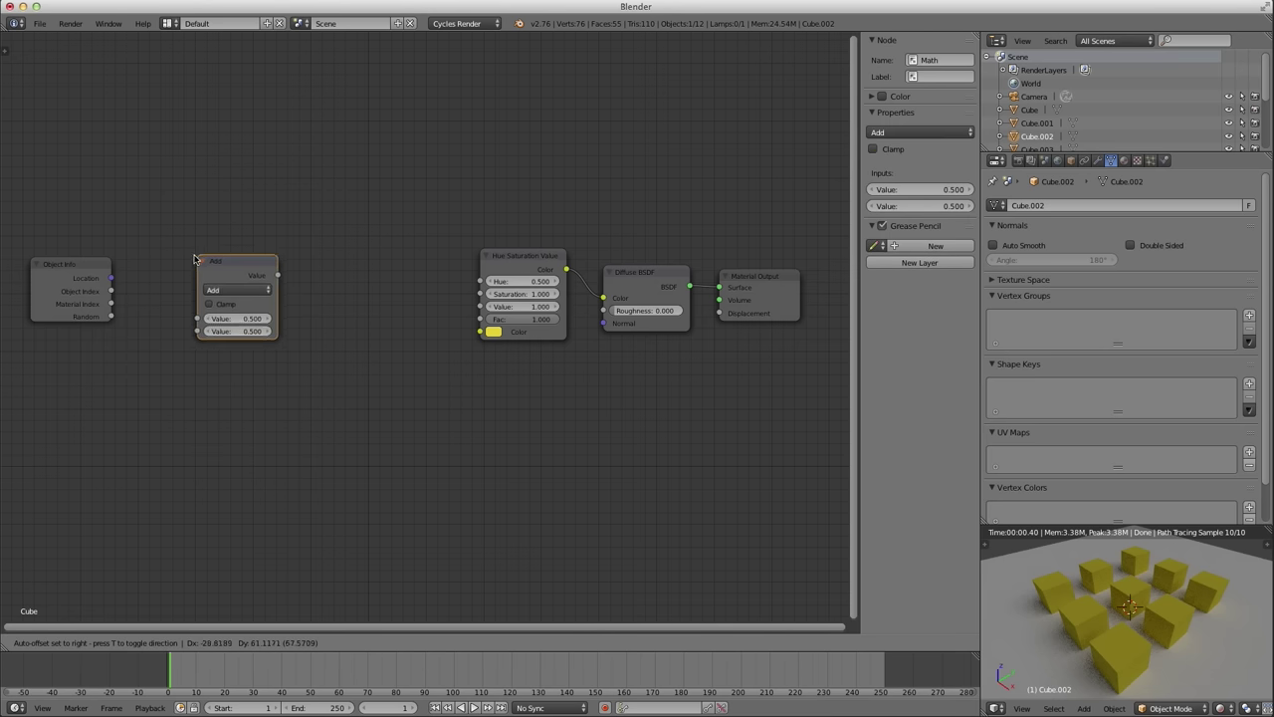
click(176, 261)
click(211, 293)
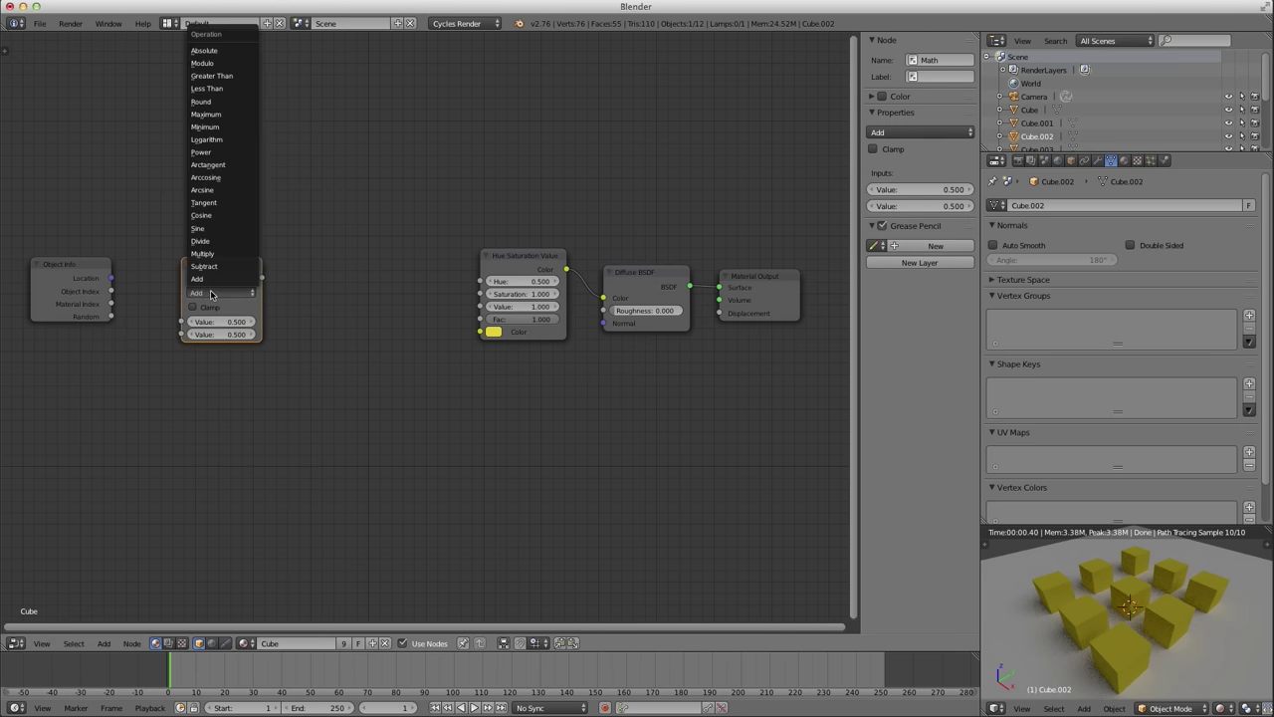
click(199, 228)
drag(214, 274, 326, 266)
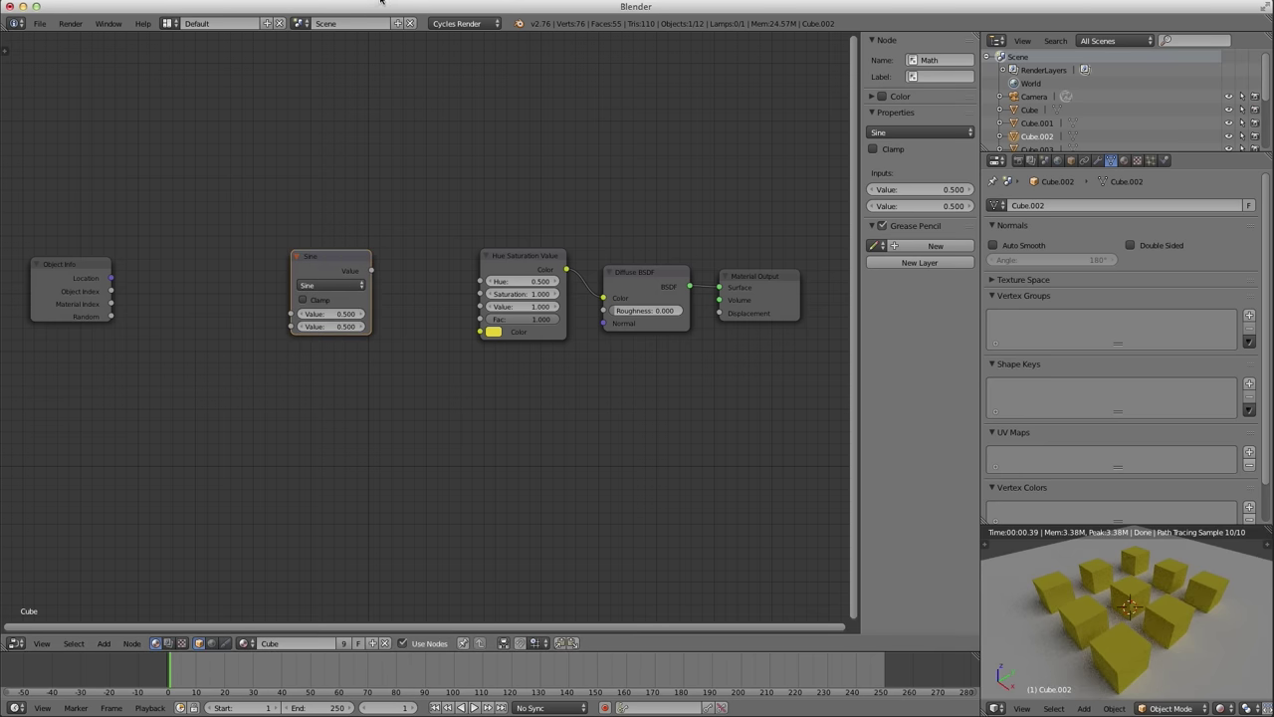
key(super+Tab)
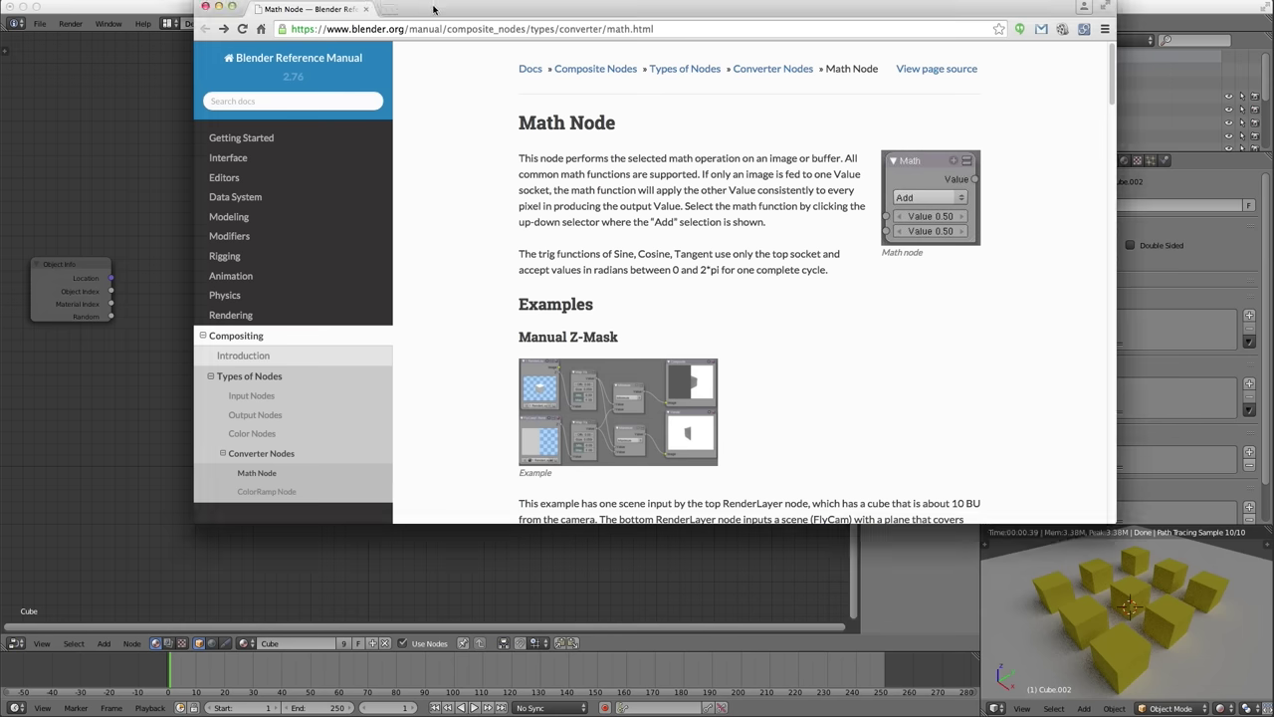
Read the trig-functions note on the manual's Math Node page, then close it.
drag(433, 9, 410, 61)
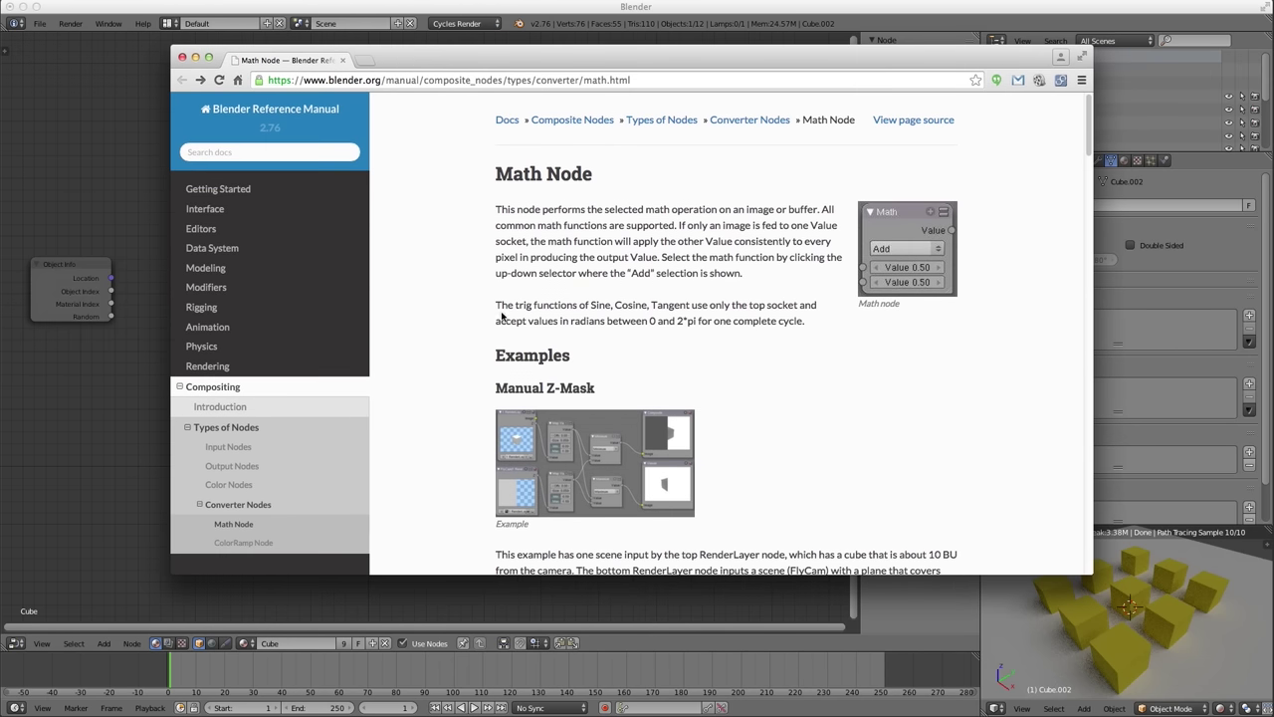
drag(499, 308, 799, 304)
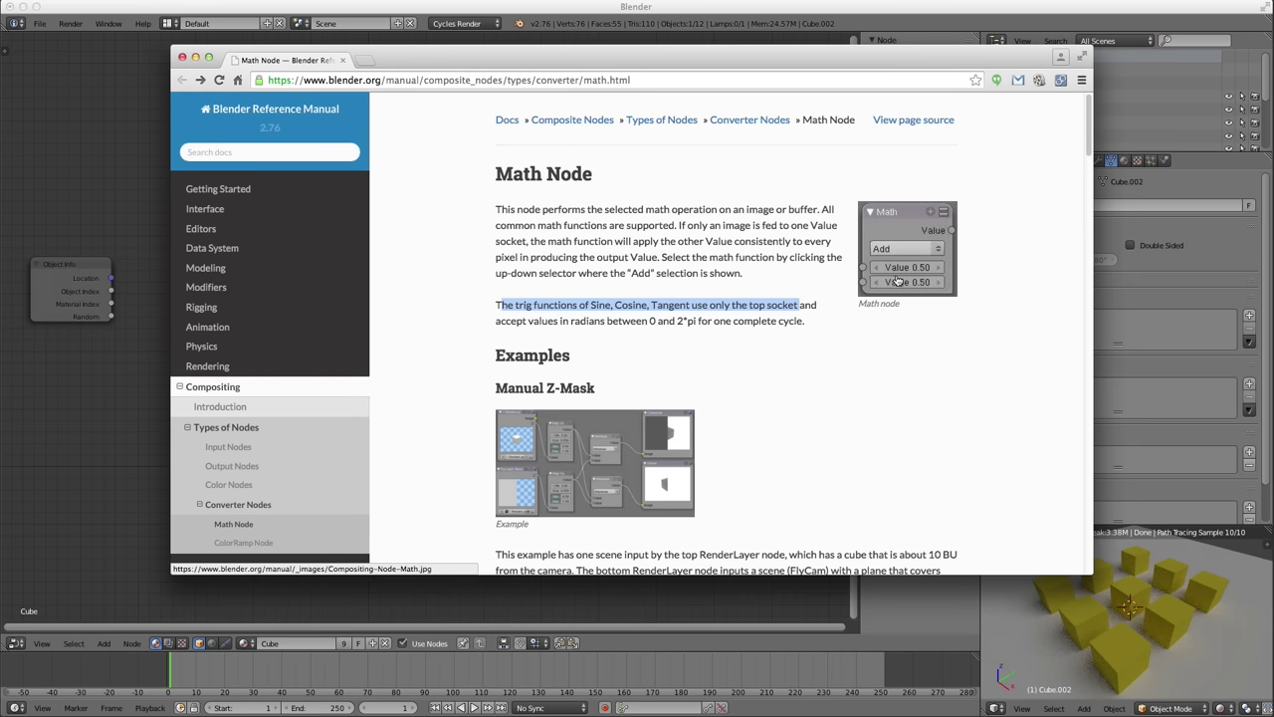
click(545, 325)
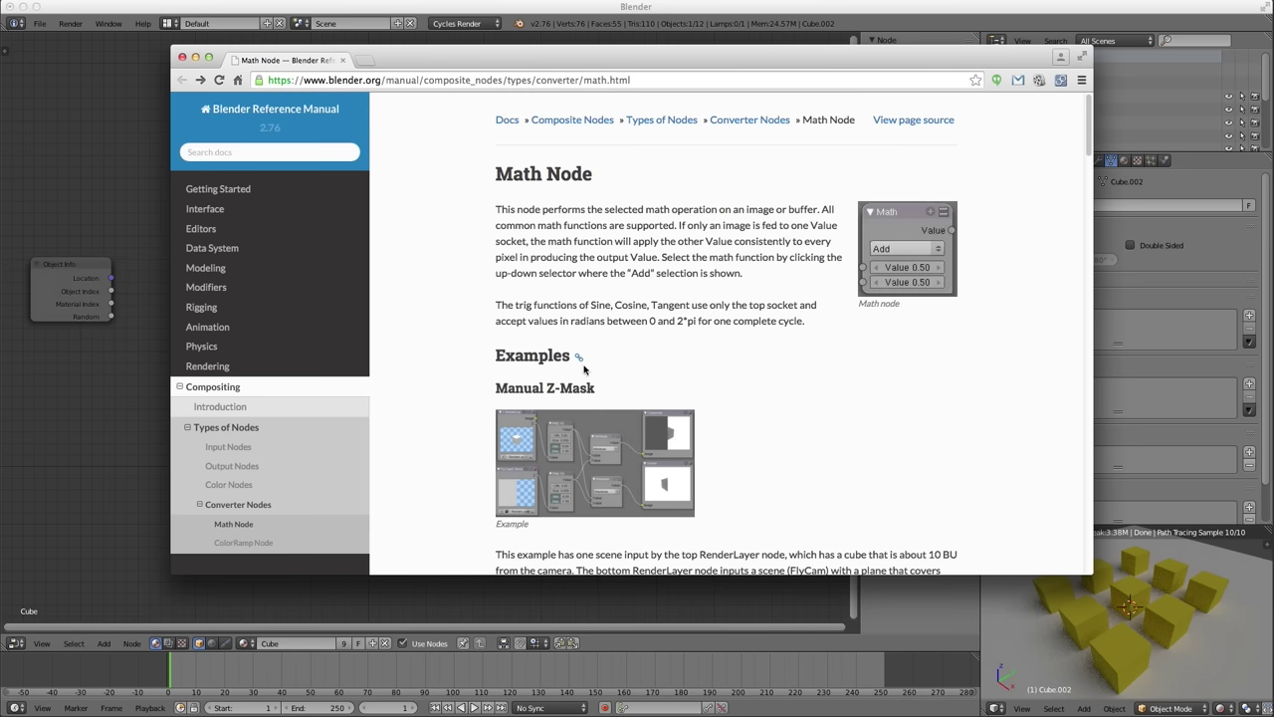
click(247, 10)
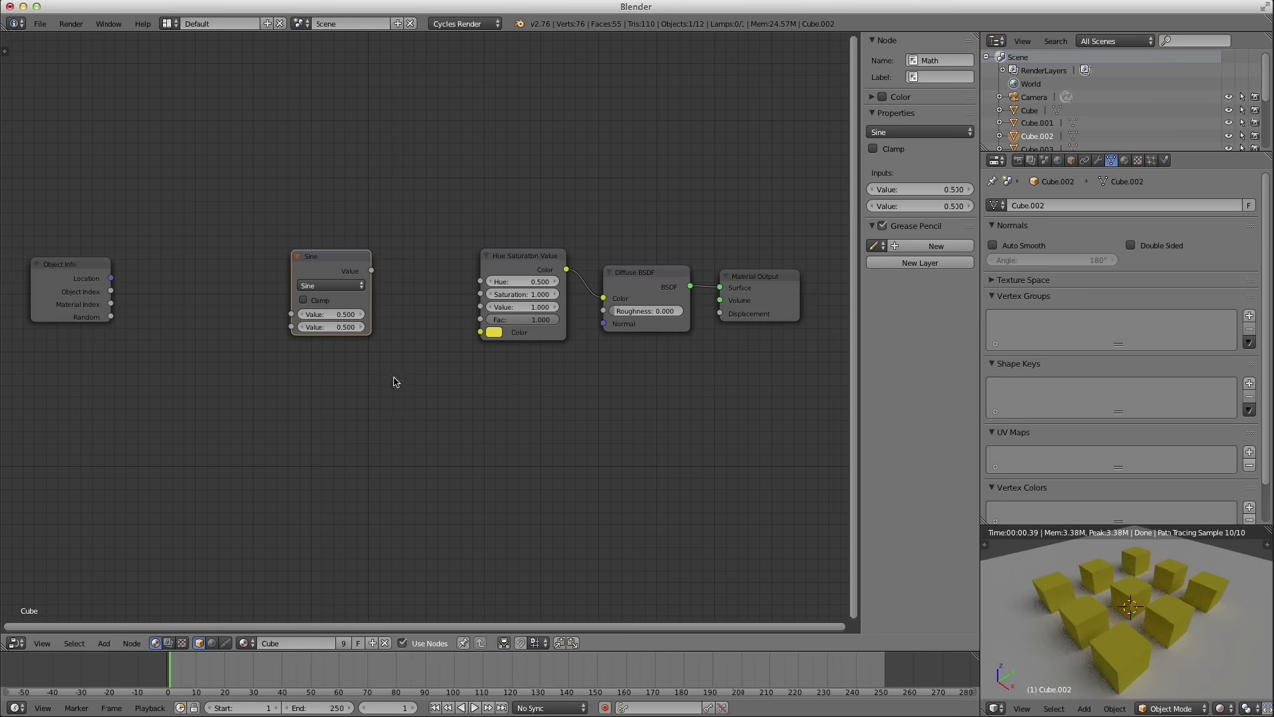
Set the Sine node's second value to 0 and move it right to make room.
click(321, 328)
text(0)
key(Return)
click(321, 261)
drag(320, 261, 363, 261)
Add a Converter Math node left of Sine and set its operation to Multiply.
key(shift+a)
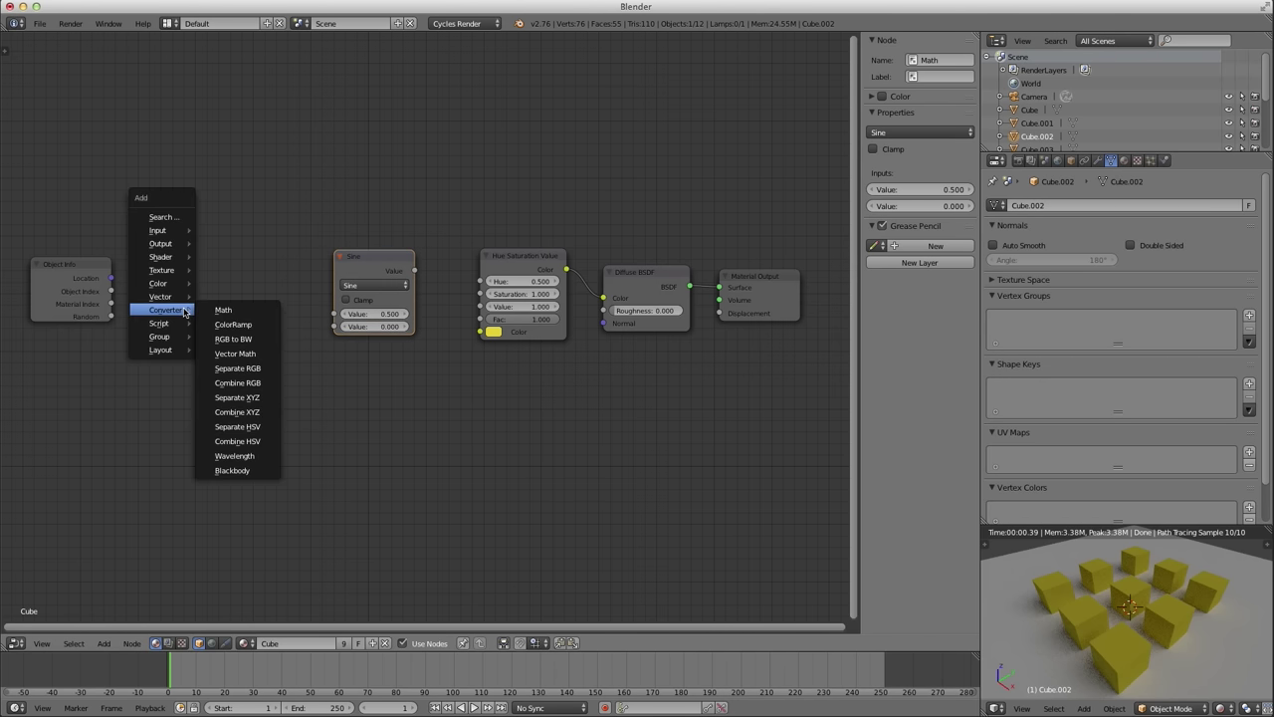
click(223, 310)
click(195, 270)
click(229, 298)
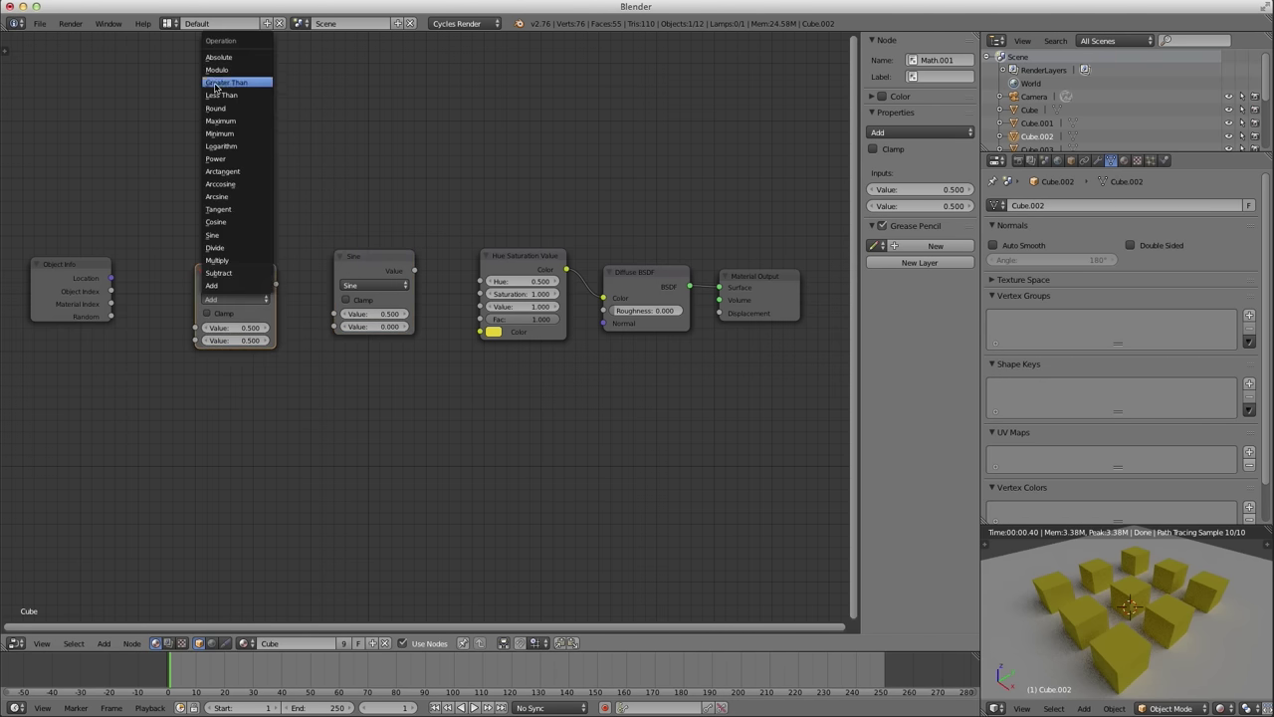
click(217, 260)
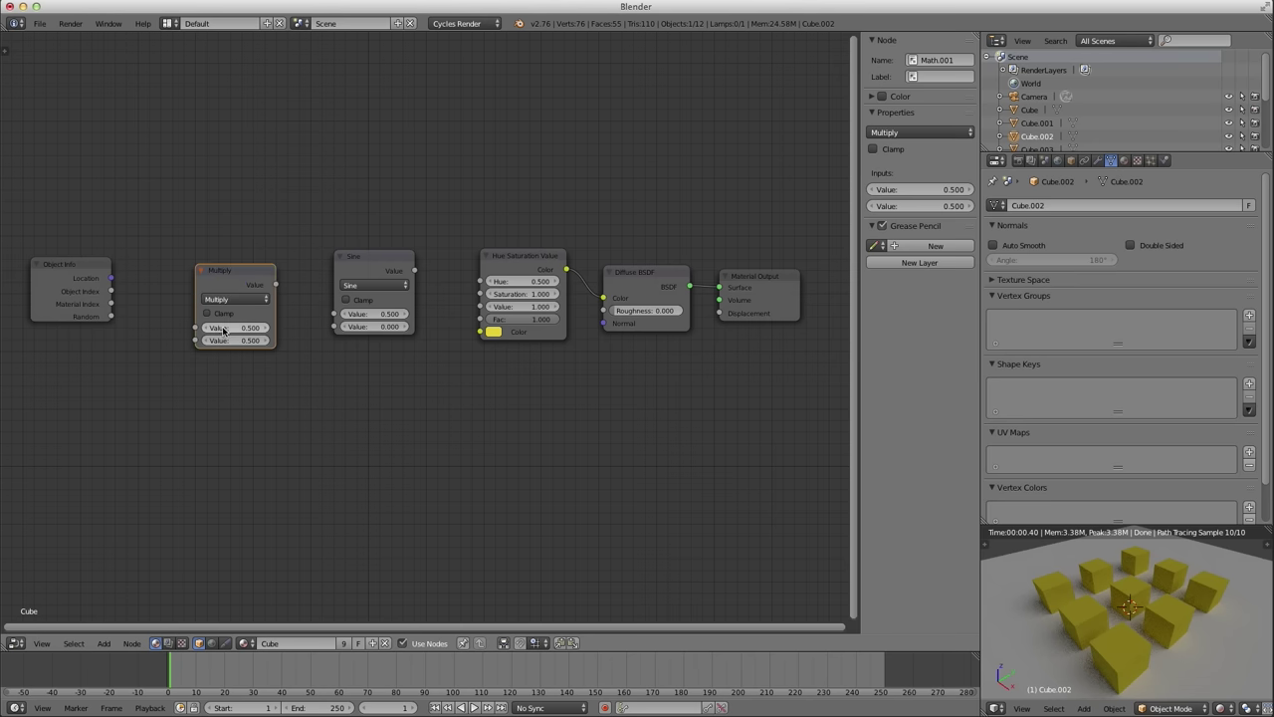
click(224, 328)
key(Return)
Set the Multiply node's value to 6.28 and link Object Info's Random into it.
drag(221, 328, 218, 316)
click(220, 322)
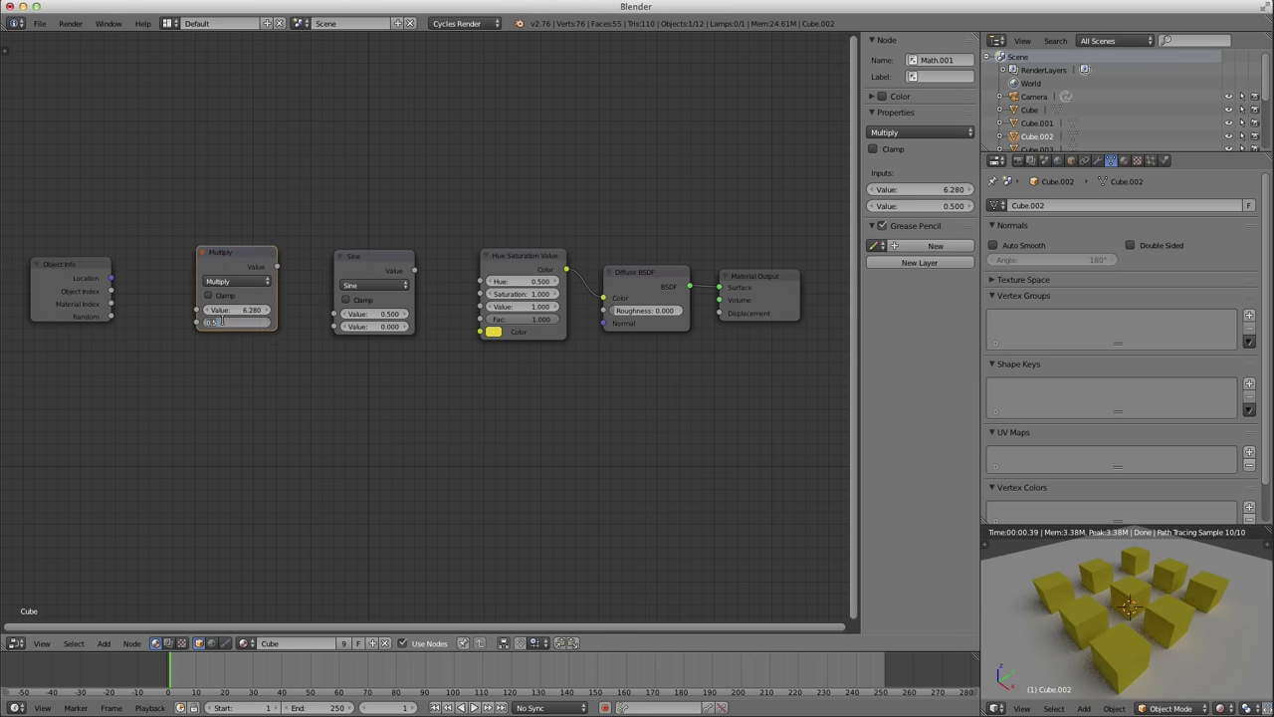
text(6.28)
key(Return)
click(111, 317)
drag(110, 317, 196, 309)
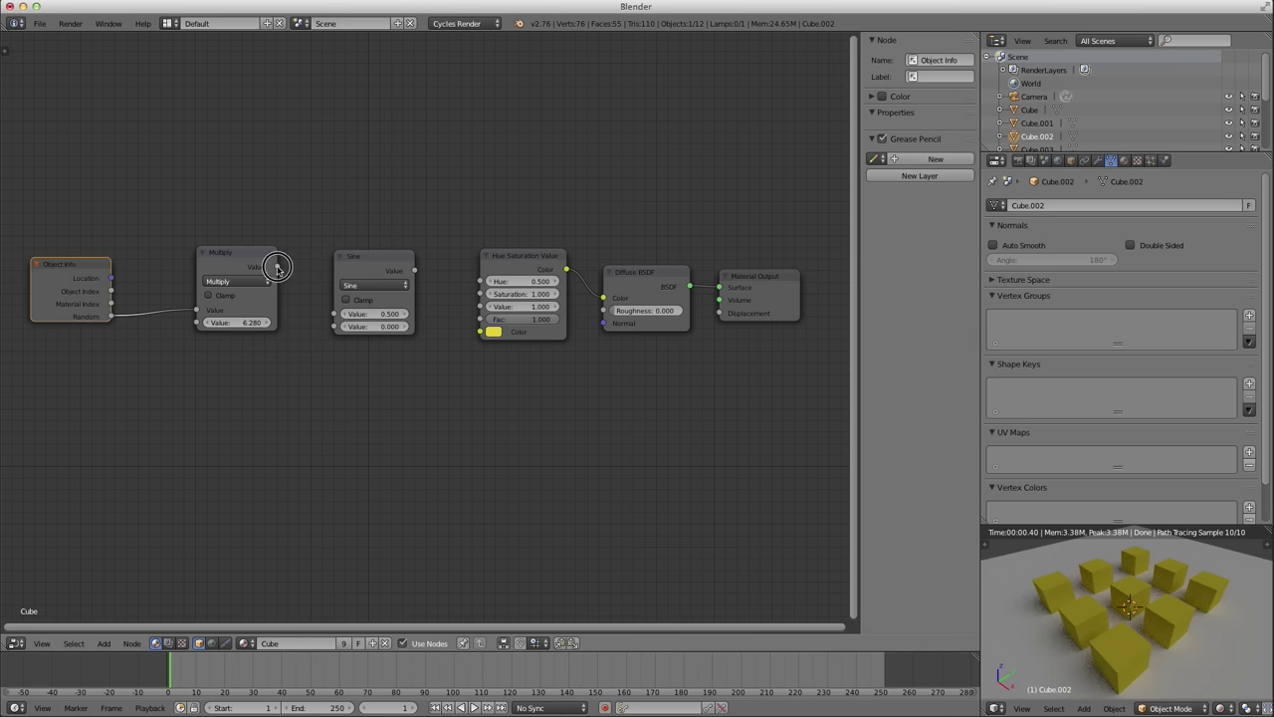
Feed Multiply into Sine, trial-link Sine into HSV's Value, and move Multiply and Sine left.
drag(276, 267, 334, 314)
drag(415, 272, 480, 307)
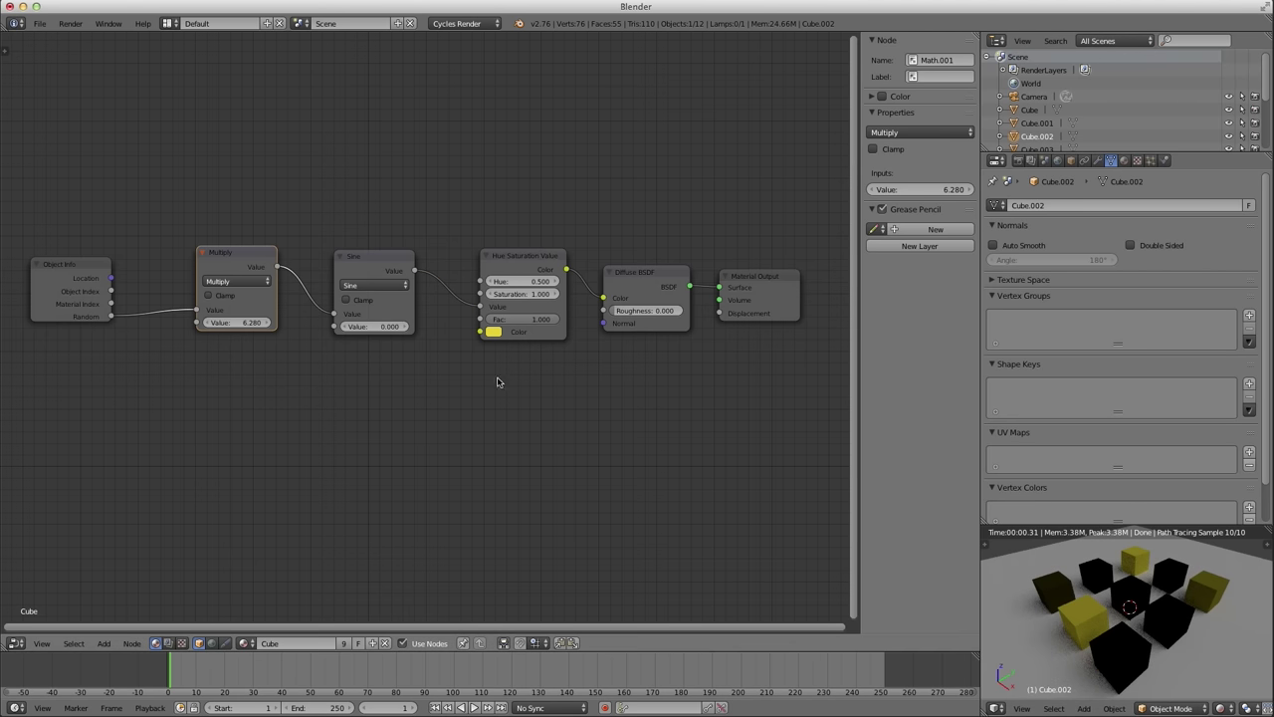
drag(233, 262, 176, 268)
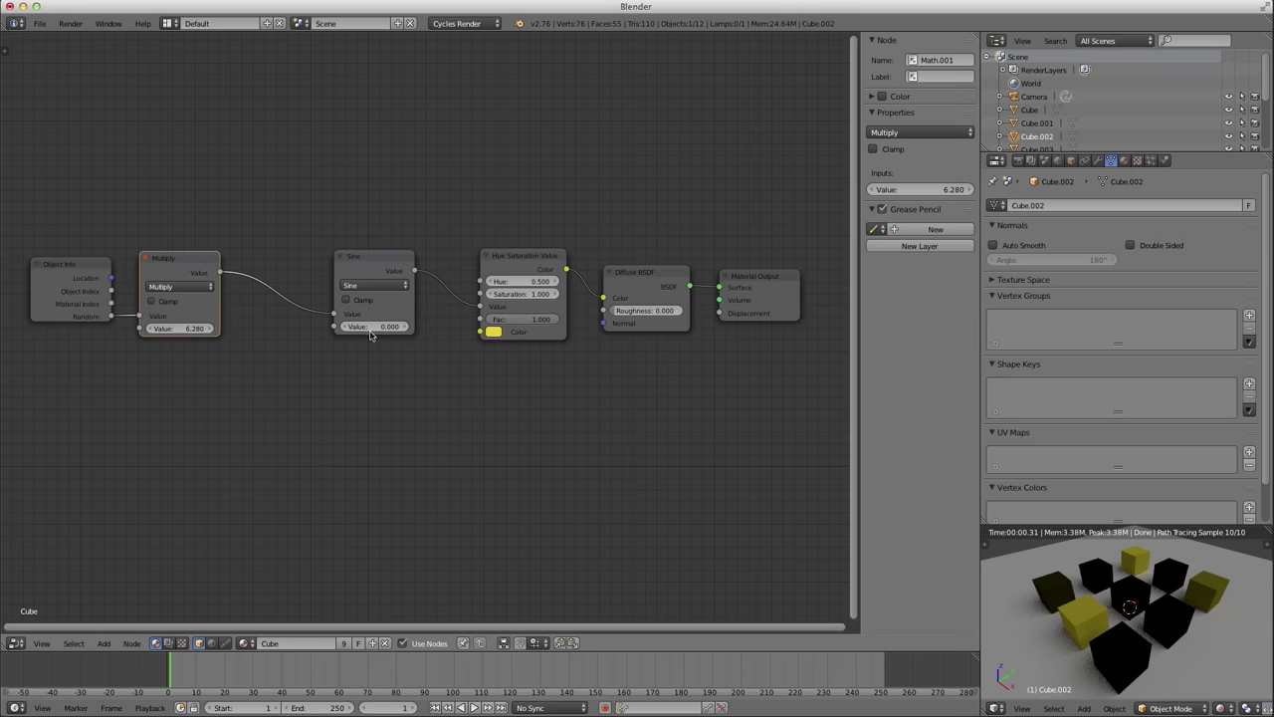
drag(375, 270, 279, 270)
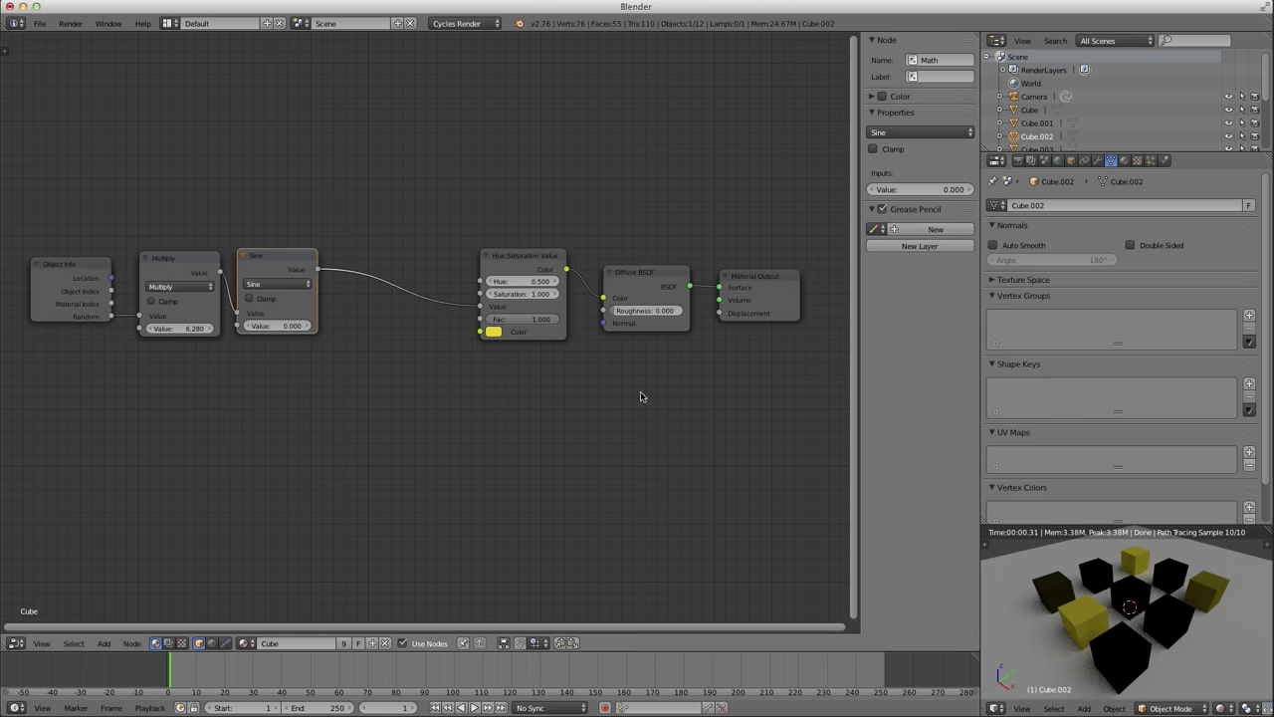
Shift Hue Saturation Value and Diffuse BSDF right and cut the Sine-to-Value link.
drag(277, 254, 277, 261)
drag(527, 276, 540, 274)
drag(648, 280, 656, 277)
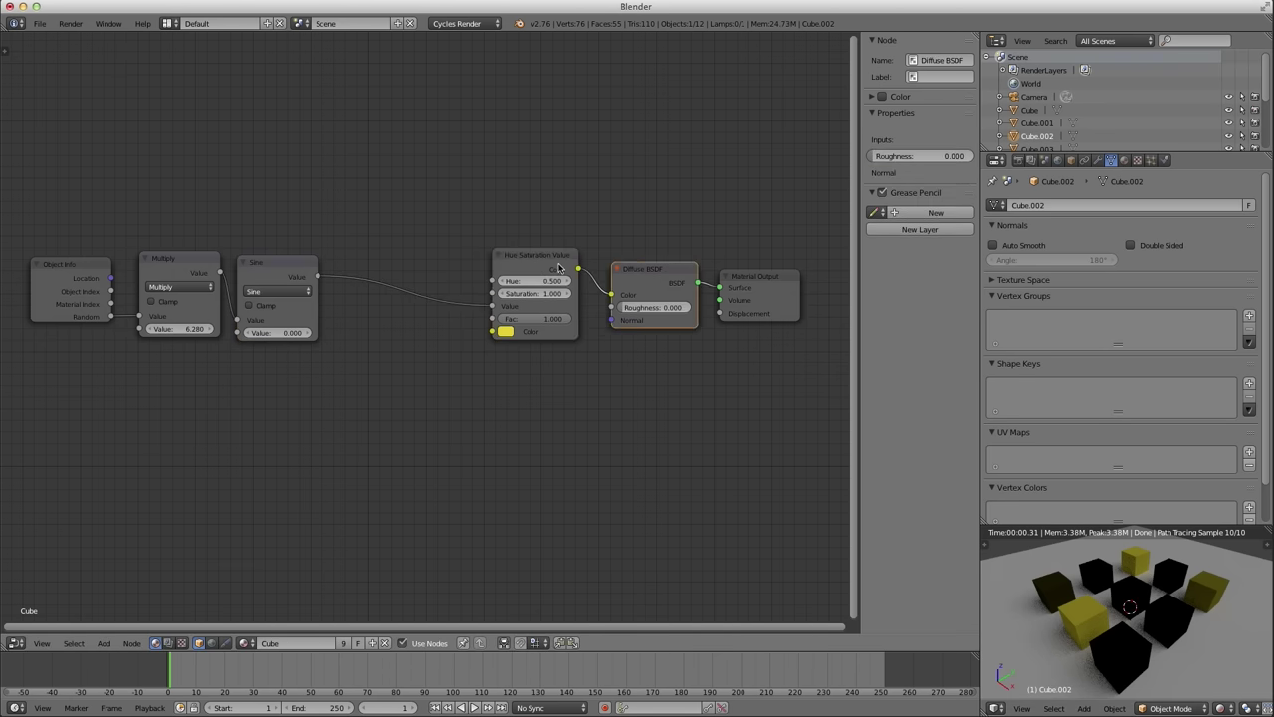
drag(560, 267, 568, 266)
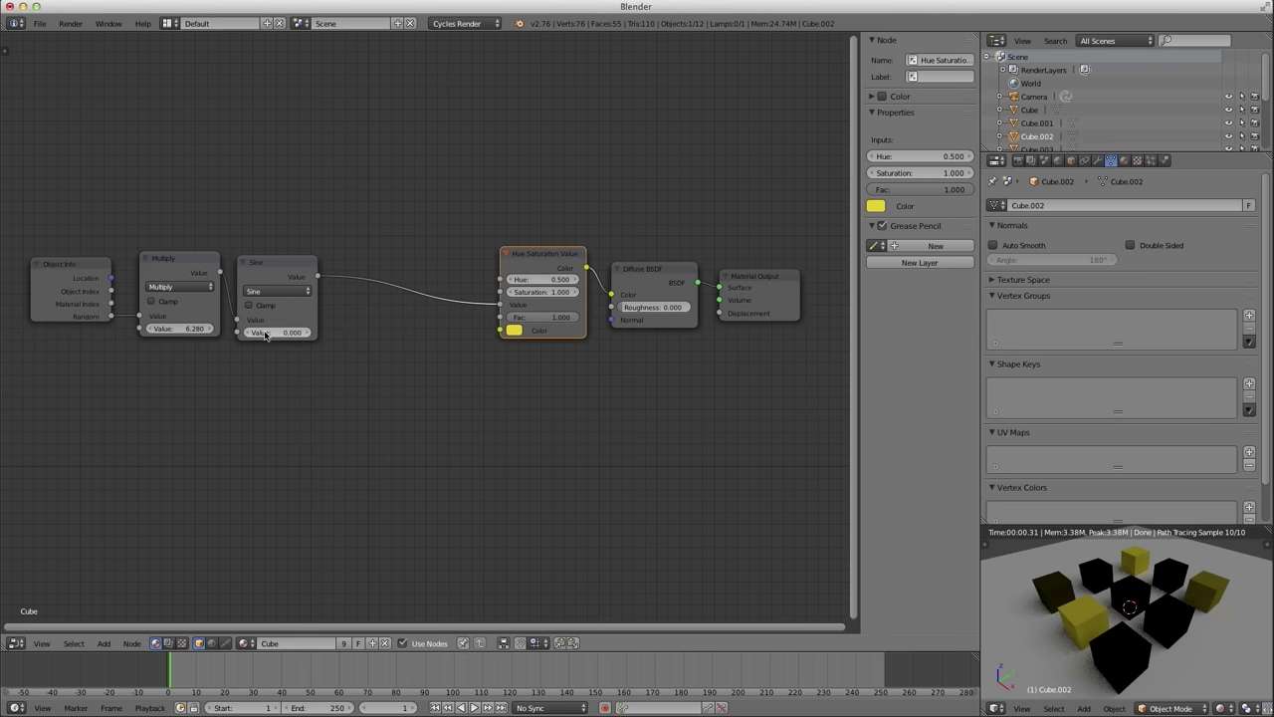
ctrl+right_drag(416, 297, 412, 253)
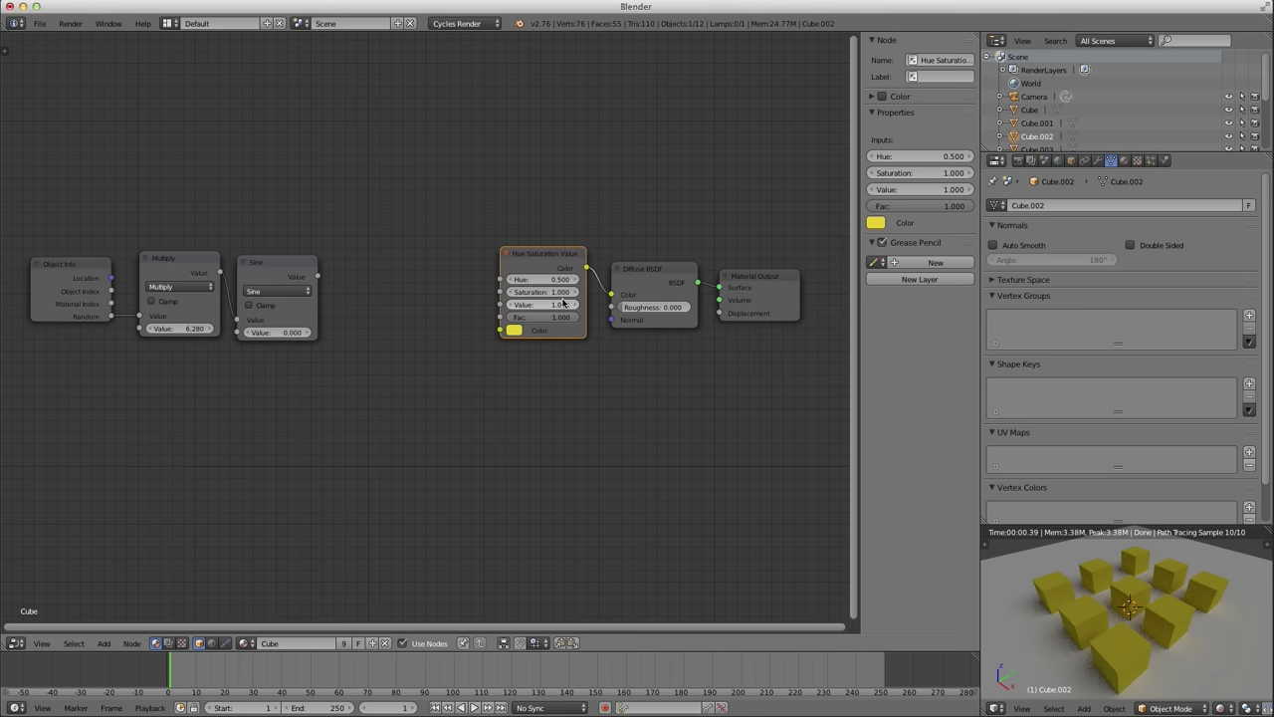
key(shift+a)
Insert an Add math node with second value 1 between Sine and Hue Saturation Value's Value.
mouse_move(399, 364)
click(448, 364)
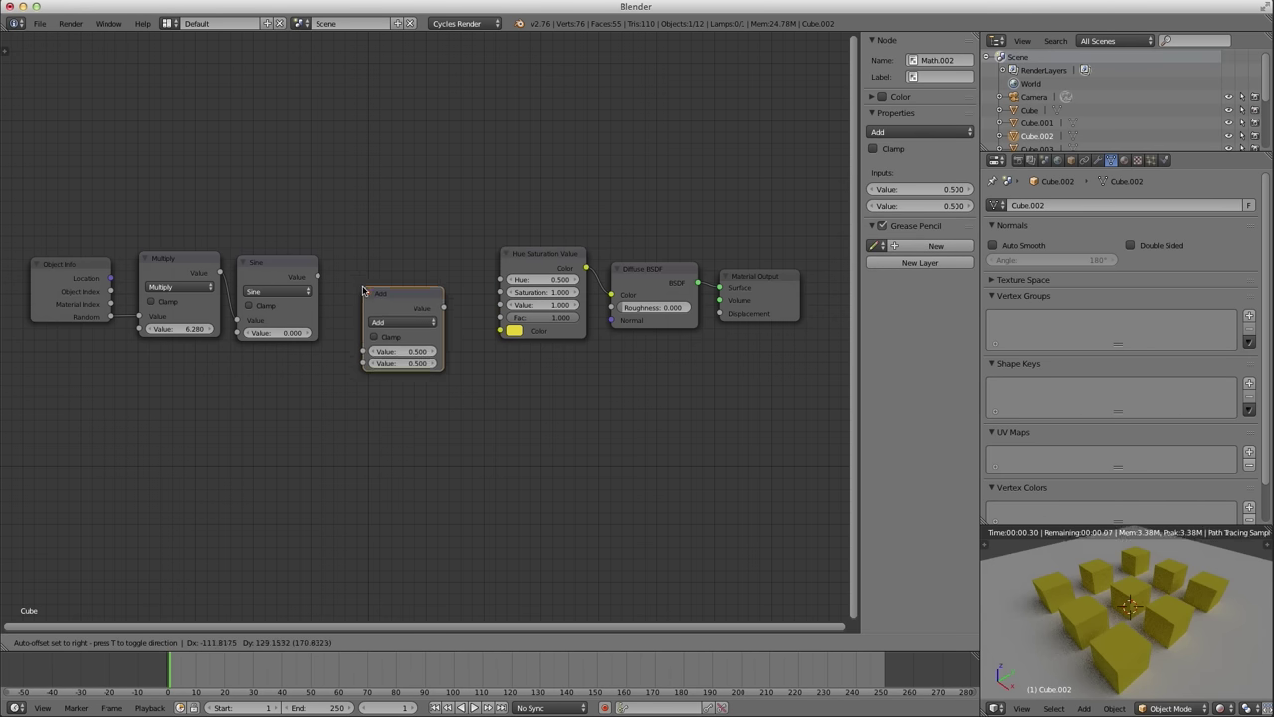
click(359, 279)
click(394, 353)
text(1)
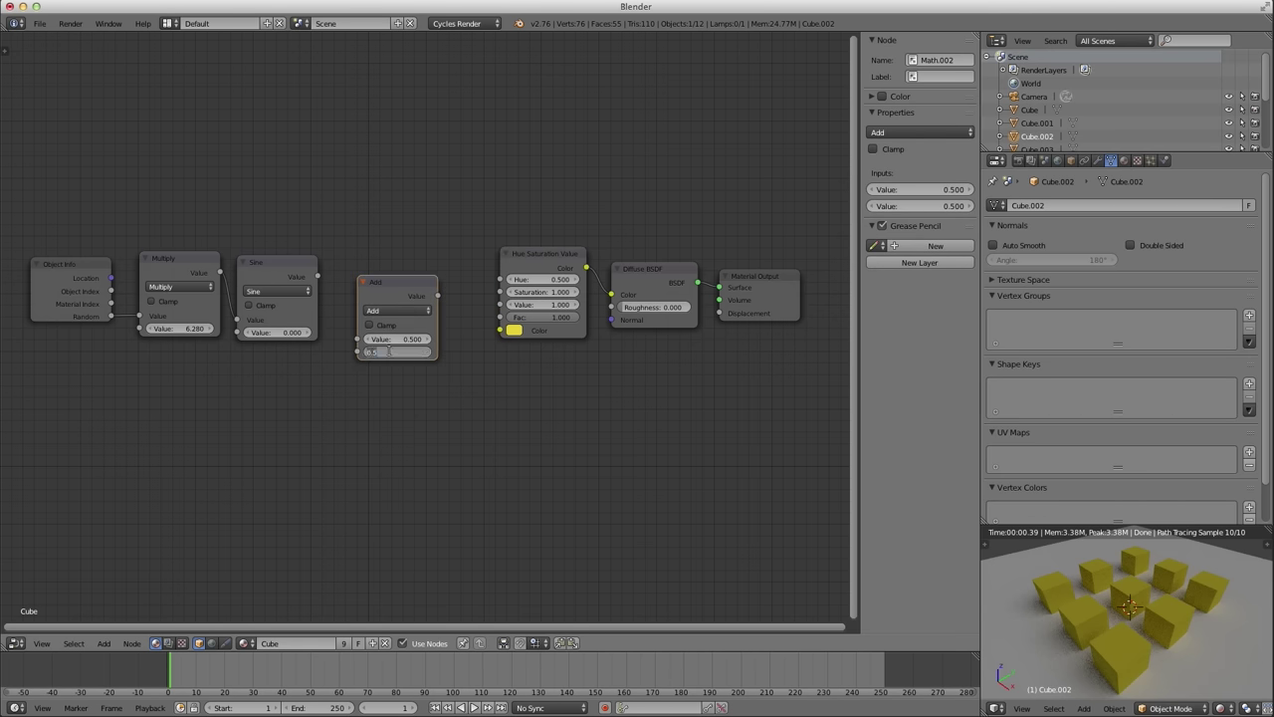
key(Return)
drag(383, 282, 355, 313)
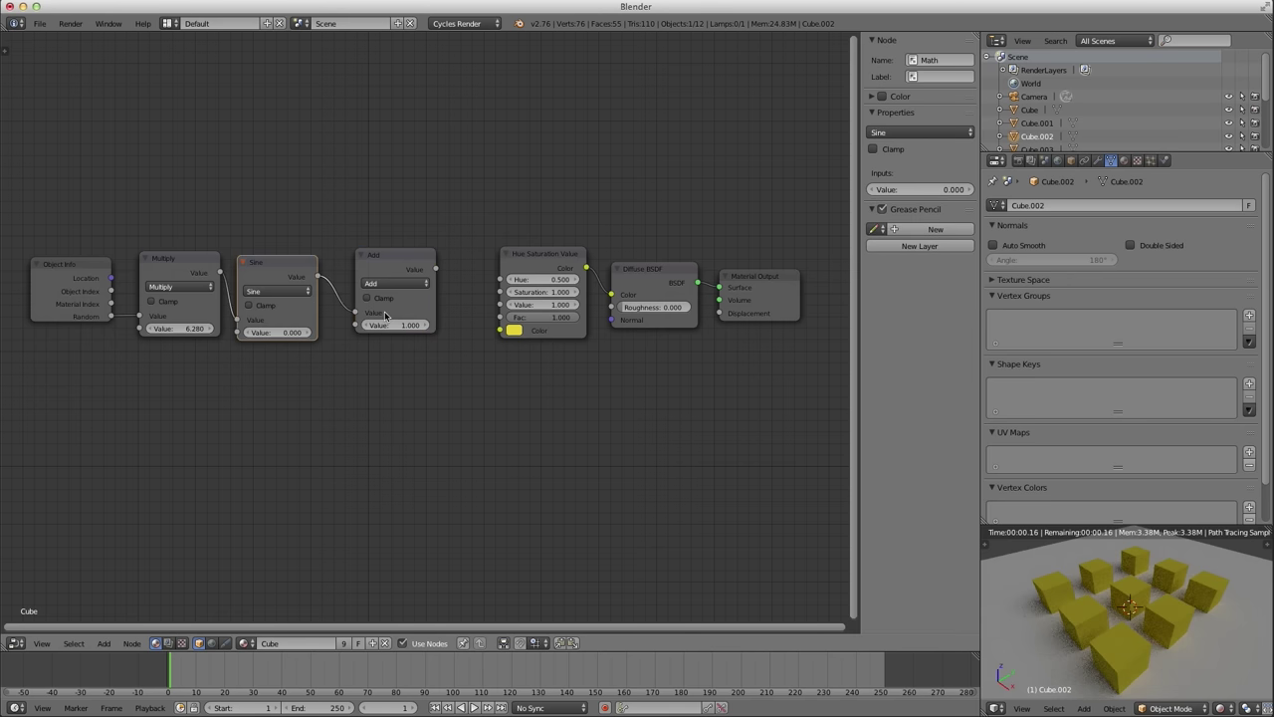
drag(434, 269, 500, 304)
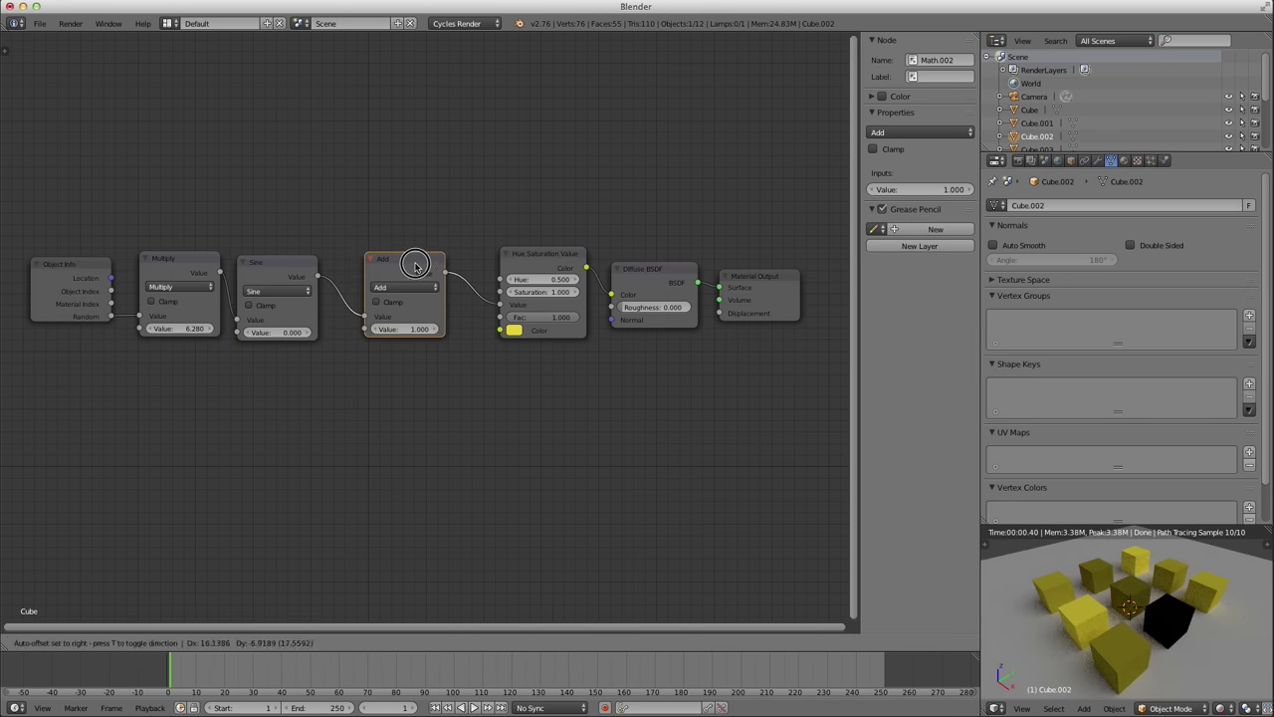
click(415, 264)
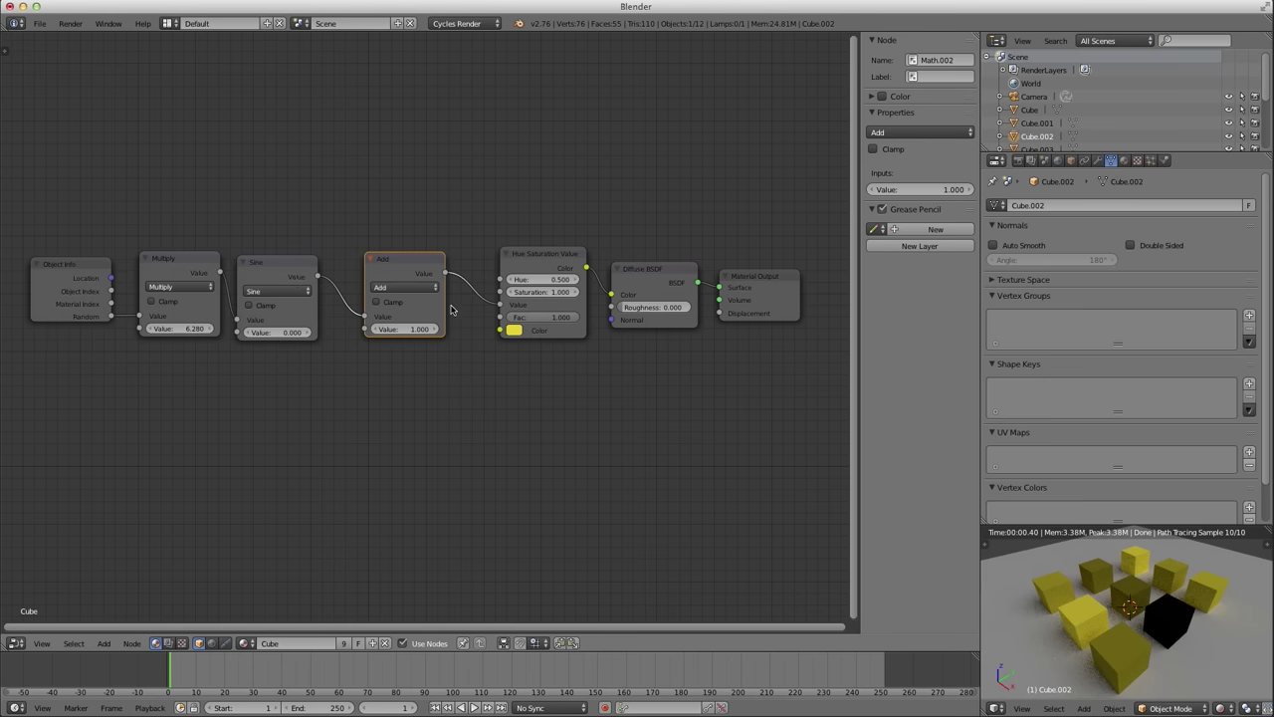
Collapse the Multiply and Sine nodes and line up Object Info through Add in a compact row.
drag(398, 261, 425, 261)
mouse_move(104, 283)
mouse_down()
mouse_move(88, 283)
mouse_move(123, 269)
mouse_up()
drag(277, 265, 247, 267)
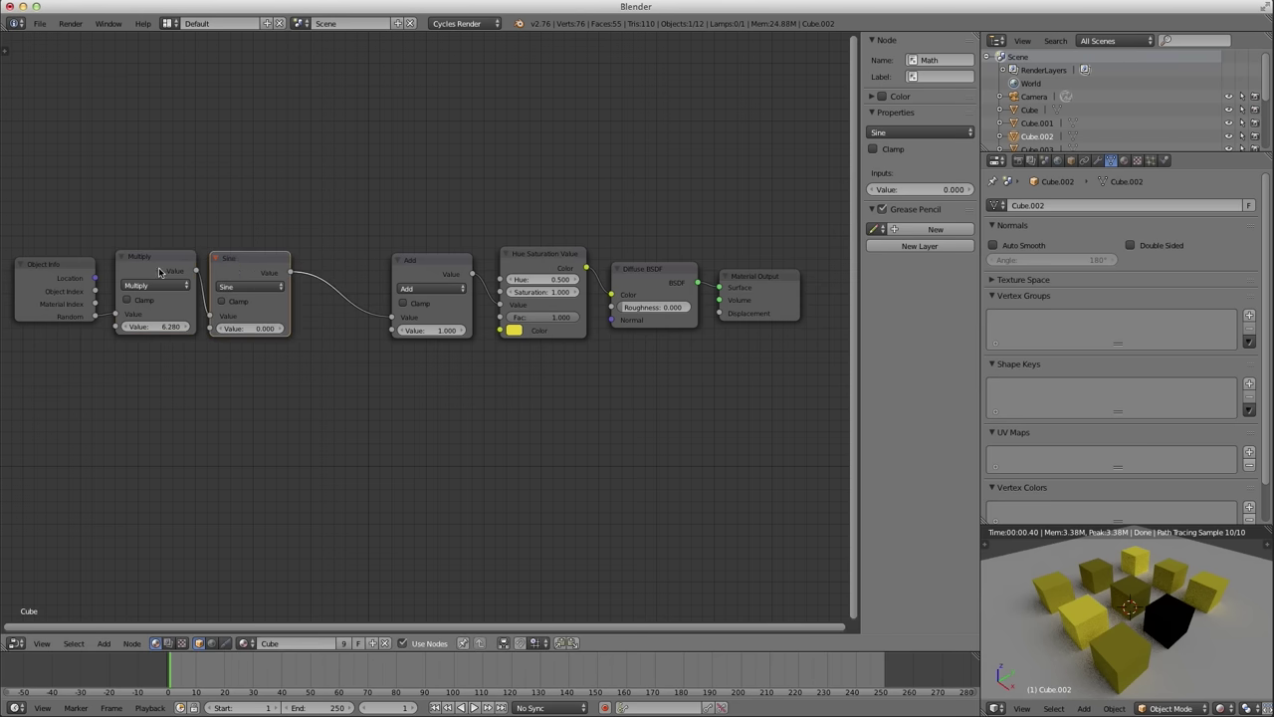
click(122, 258)
click(217, 259)
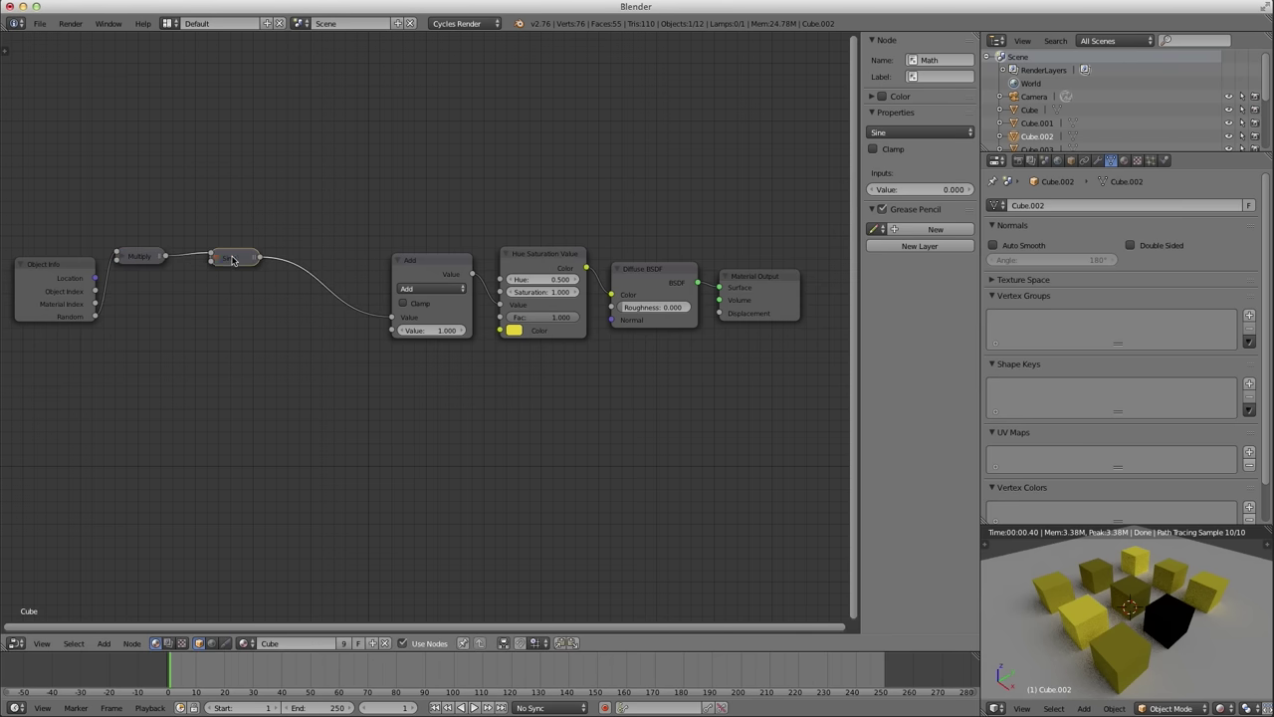
drag(217, 261, 208, 292)
drag(142, 258, 212, 287)
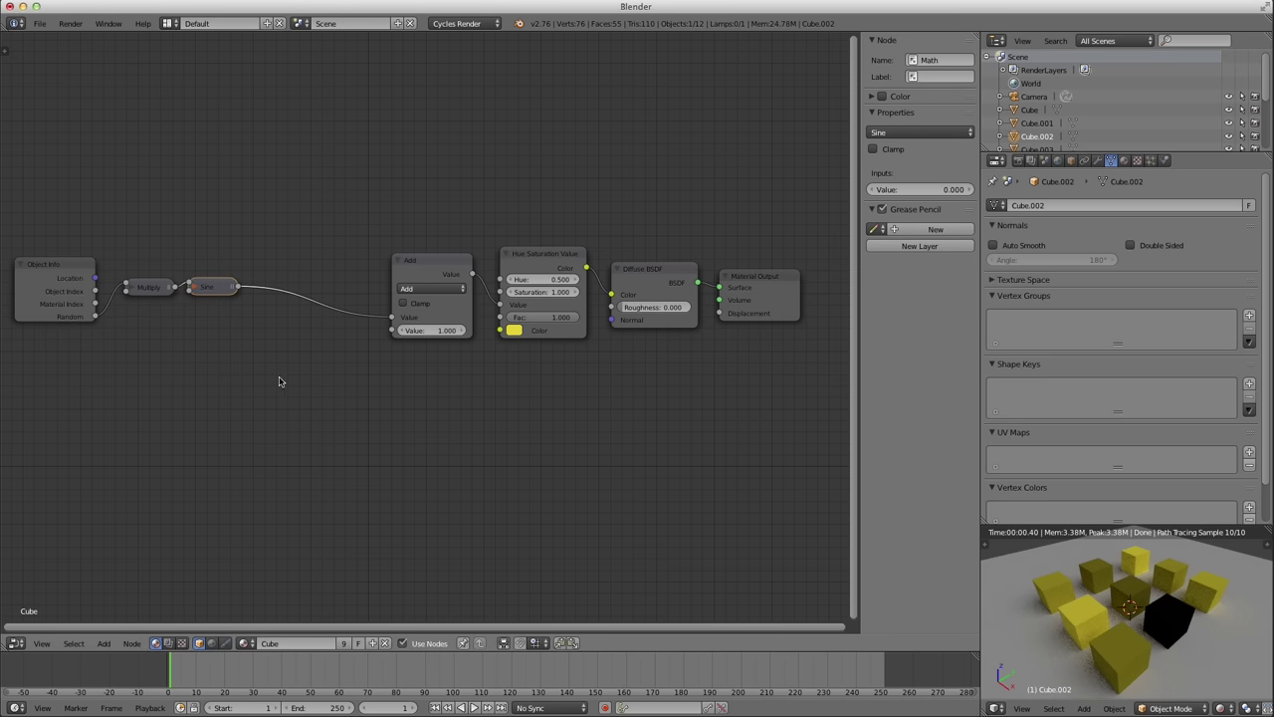
mouse_move(436, 271)
mouse_down()
mouse_move(381, 260)
mouse_move(442, 261)
mouse_up()
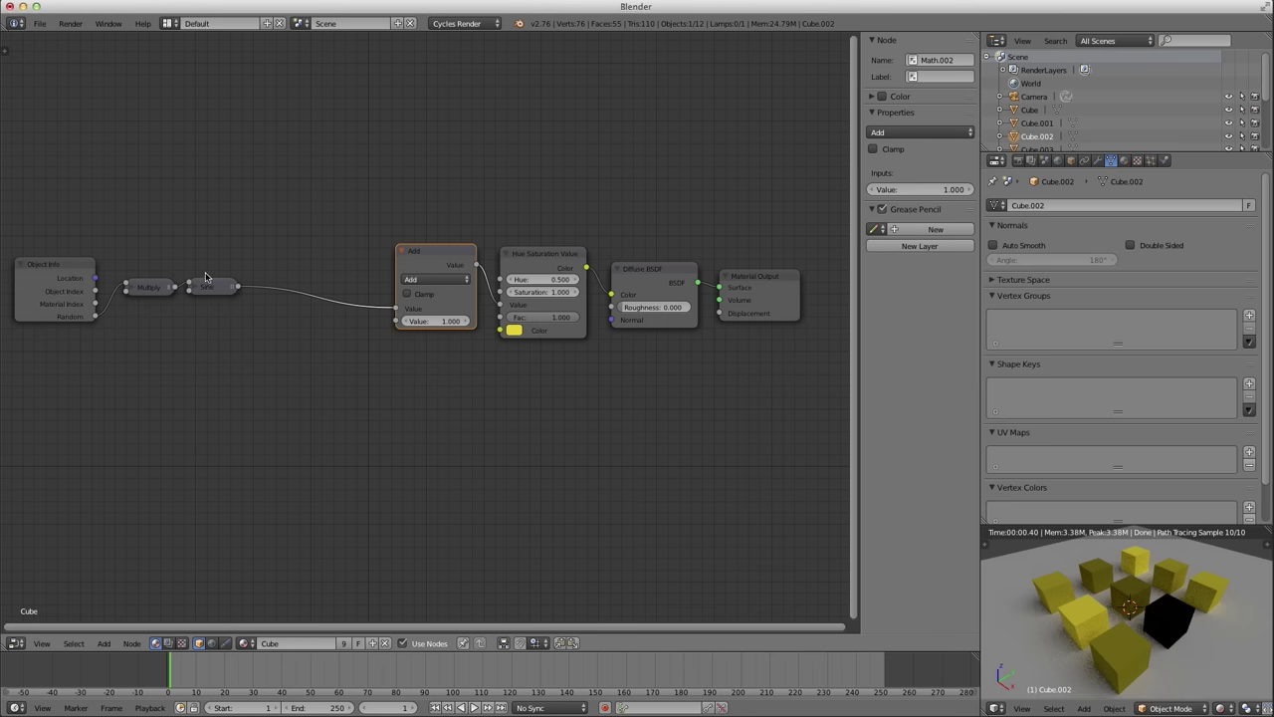
Insert a Multiply math node with value 0.1 on the link between Sine and Add.
key(shift+a)
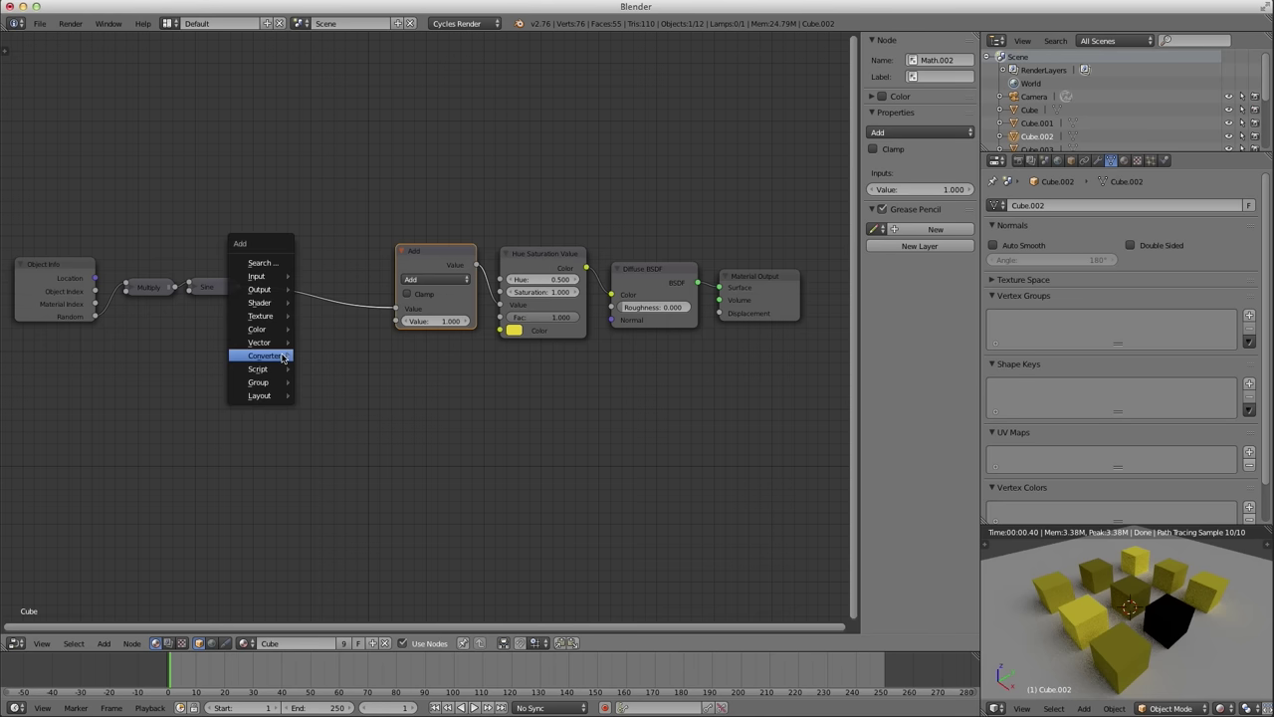
mouse_move(260, 355)
click(311, 353)
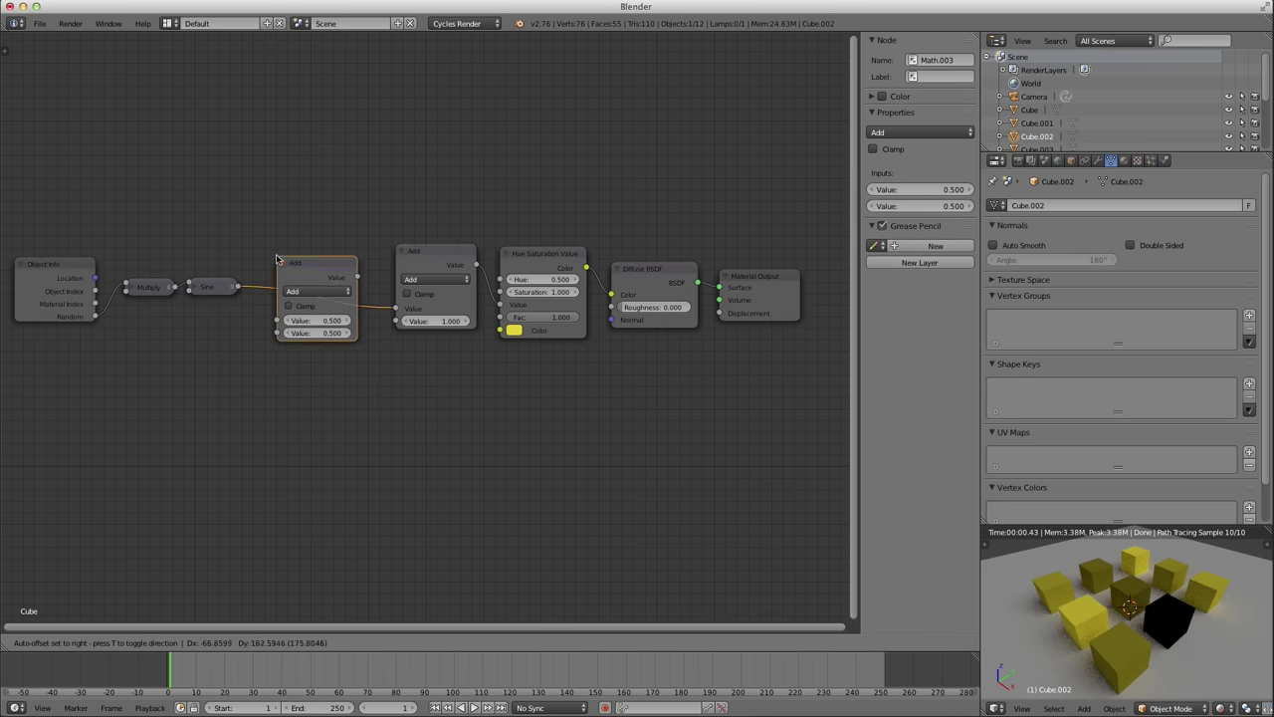
click(286, 258)
click(316, 289)
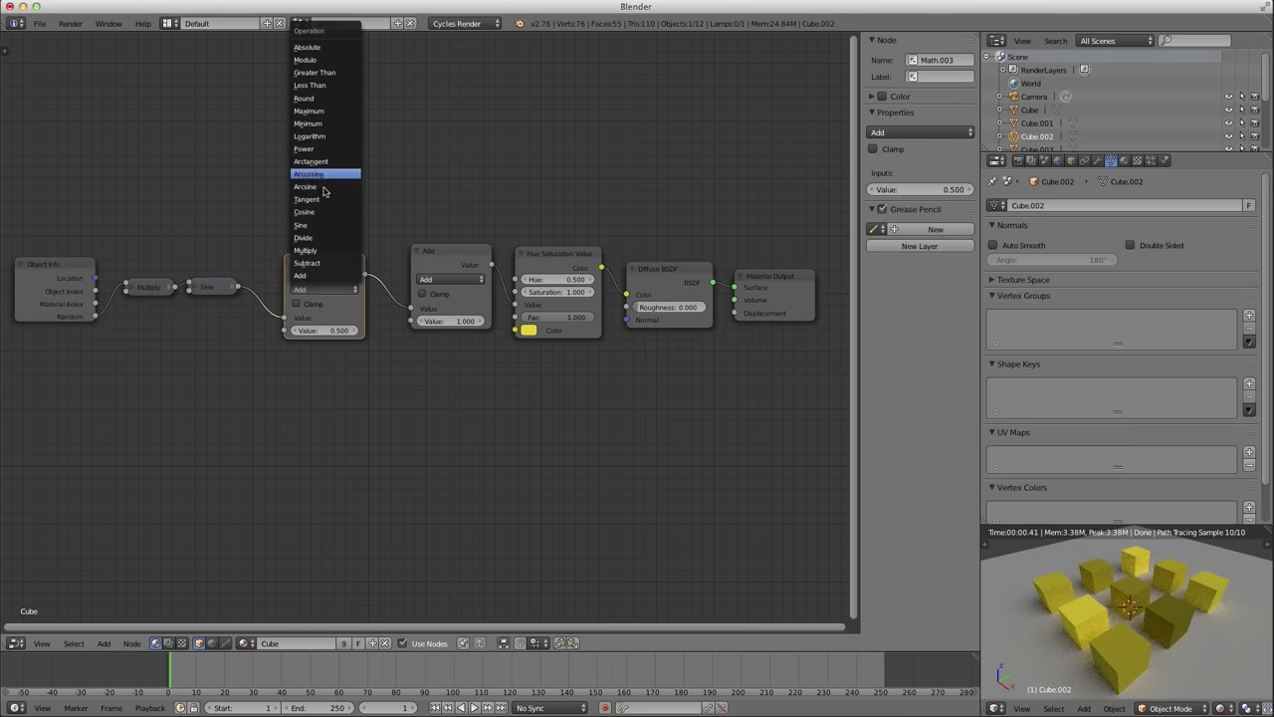
click(339, 250)
click(332, 333)
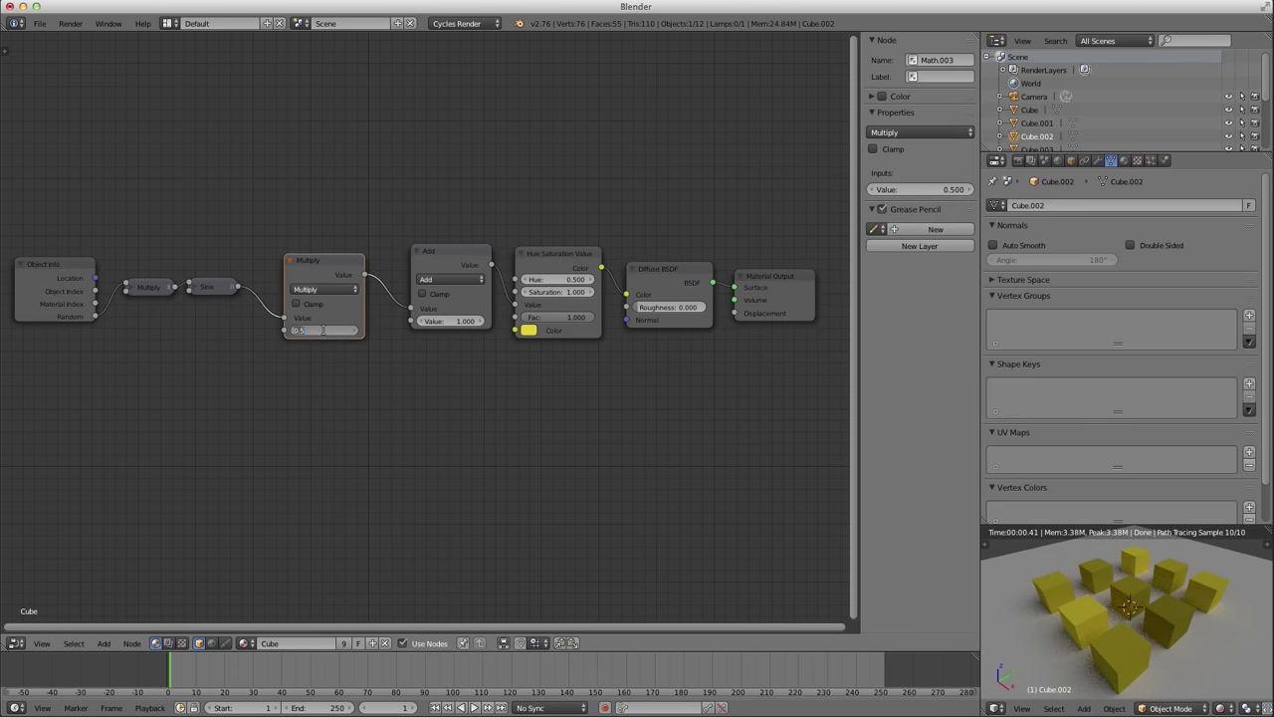
text(.1)
key(Return)
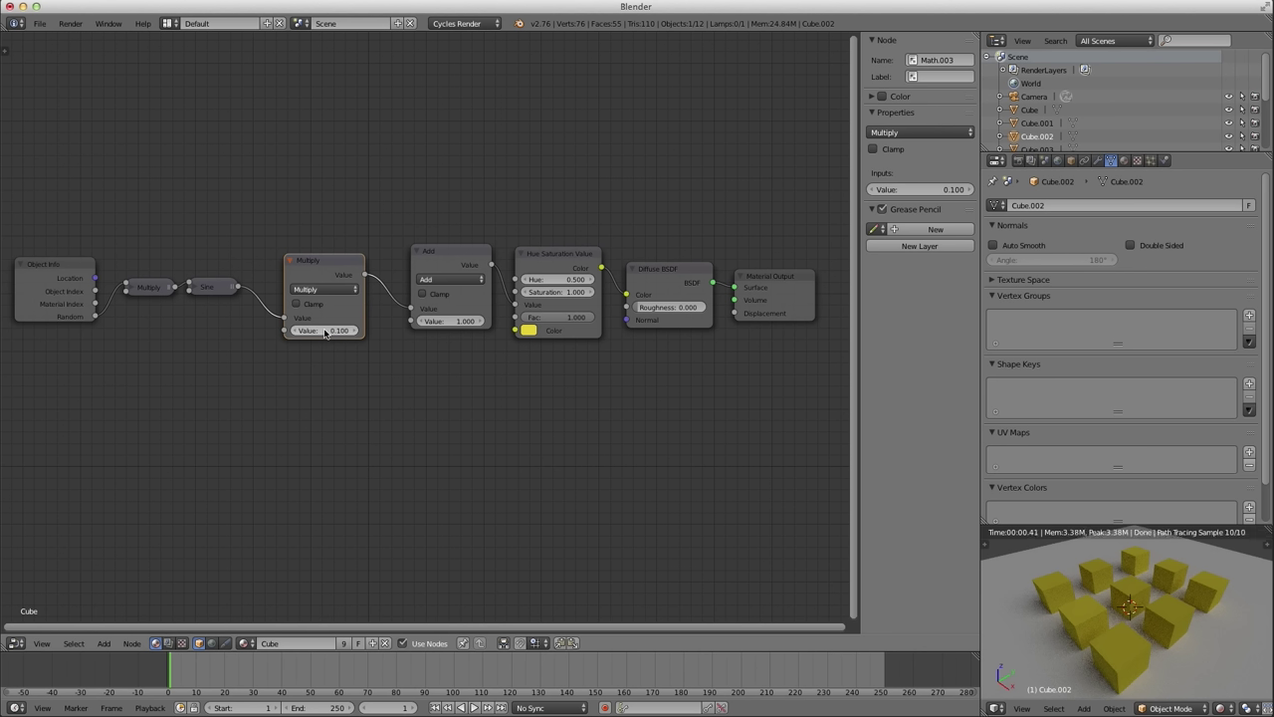
click(212, 286)
Raise the post-Sine multiplier from 0.100 to 0.800 to widen the shade variation.
shift+click(149, 287)
shift+click(62, 265)
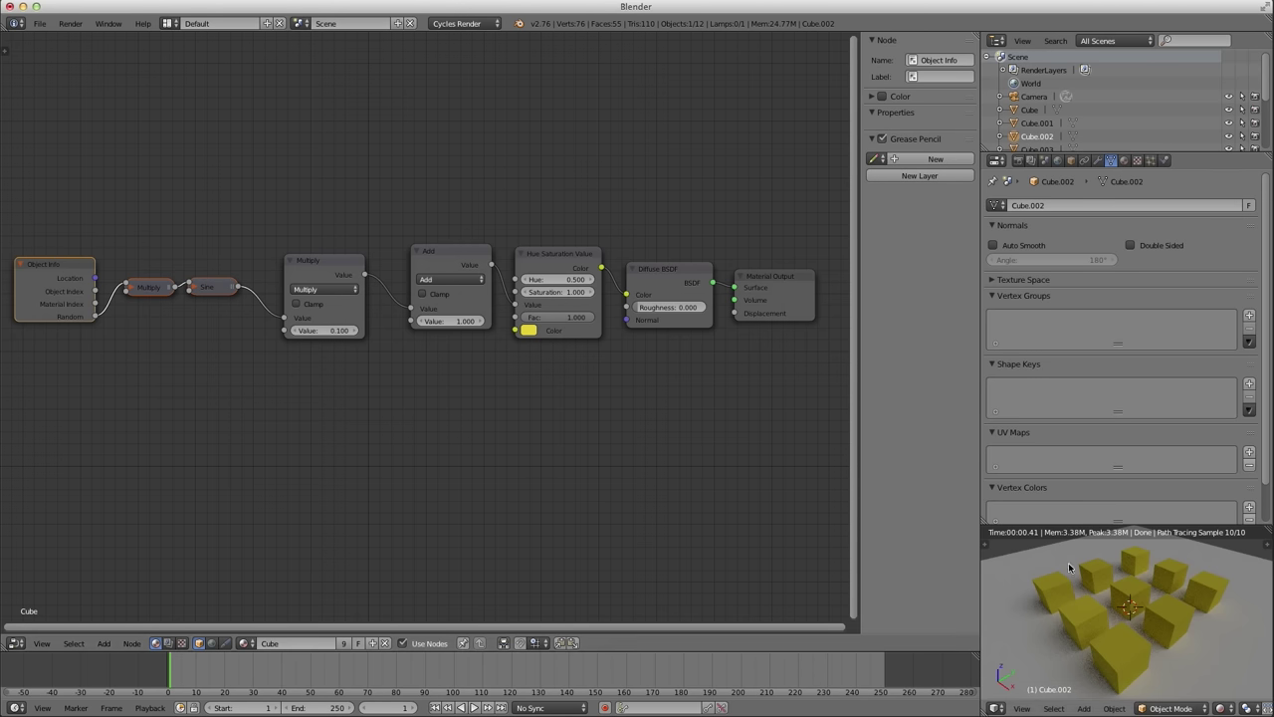
drag(324, 335, 537, 335)
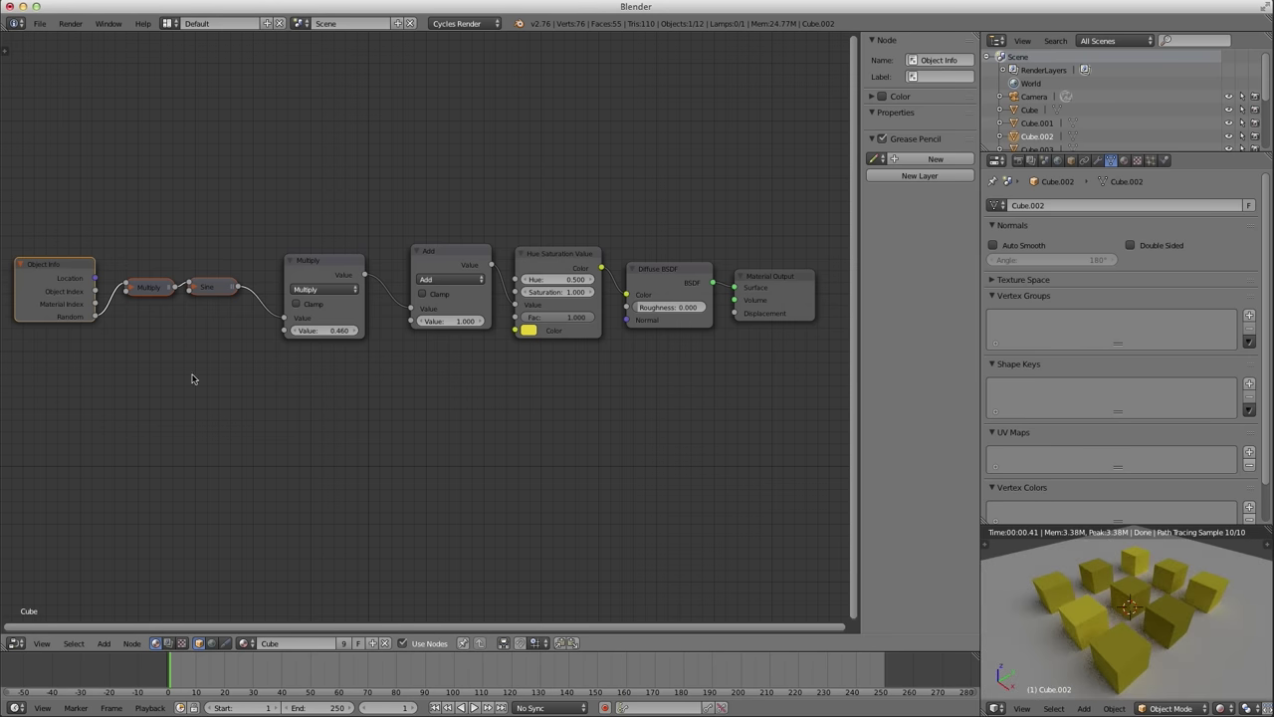
drag(345, 339, 651, 339)
Expand the collapsed Multiply and Sine nodes and space out the 0.800 Multiply node.
click(248, 340)
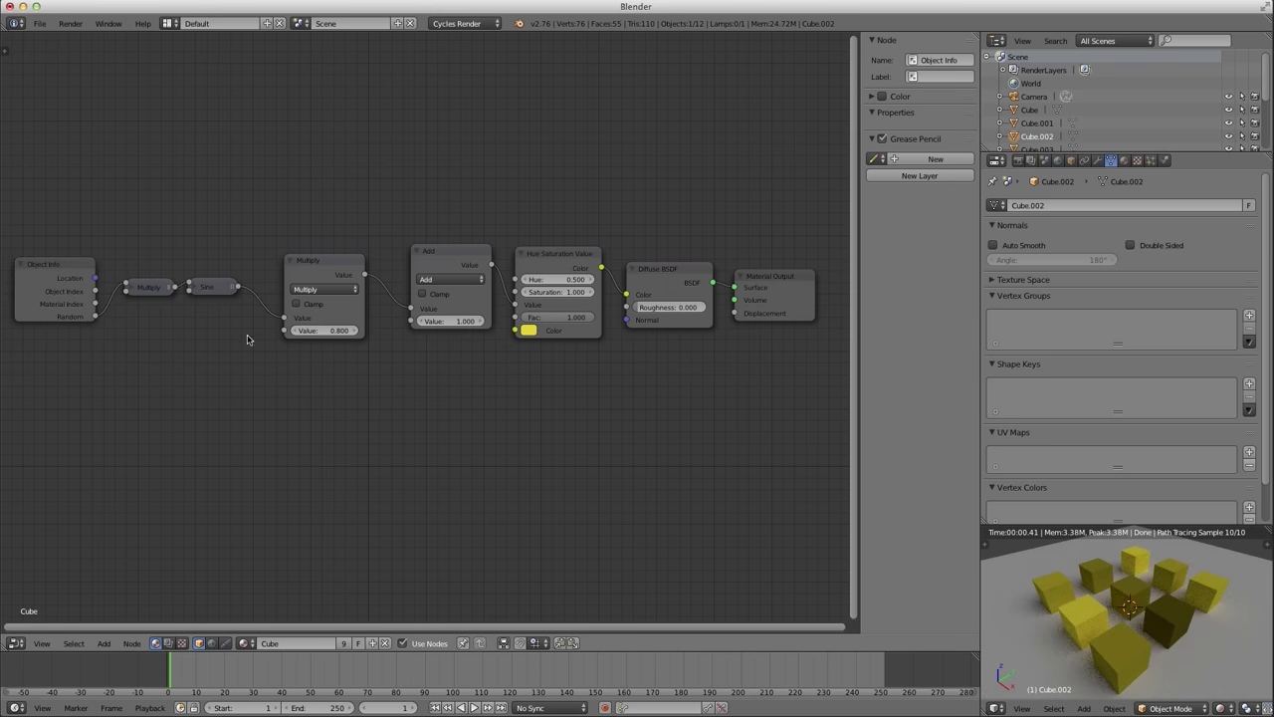
click(133, 293)
key(h)
mouse_move(211, 286)
mouse_down()
mouse_move(234, 280)
mouse_move(221, 270)
mouse_up()
key(h)
mouse_move(310, 265)
mouse_down()
mouse_move(336, 266)
mouse_move(321, 274)
mouse_up()
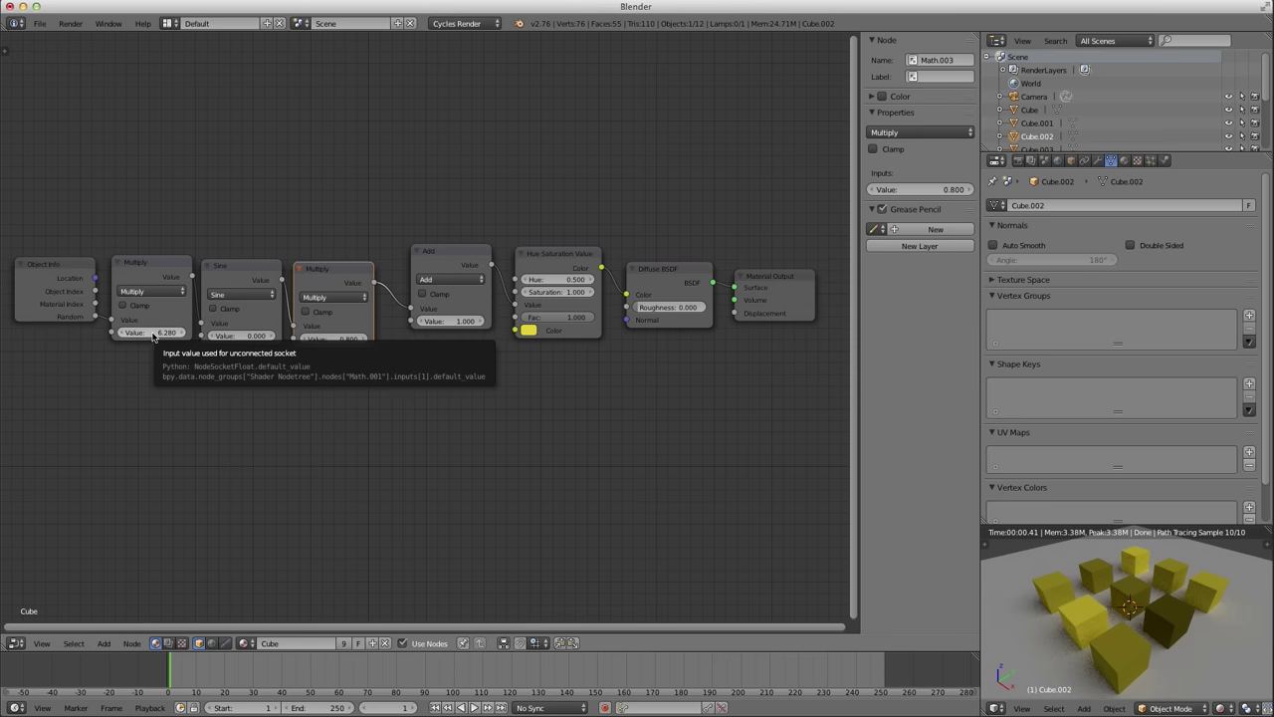
Change the first Multiply node's value from 6.280 to 123456 and nudge the nodes into place.
drag(153, 336, 395, 337)
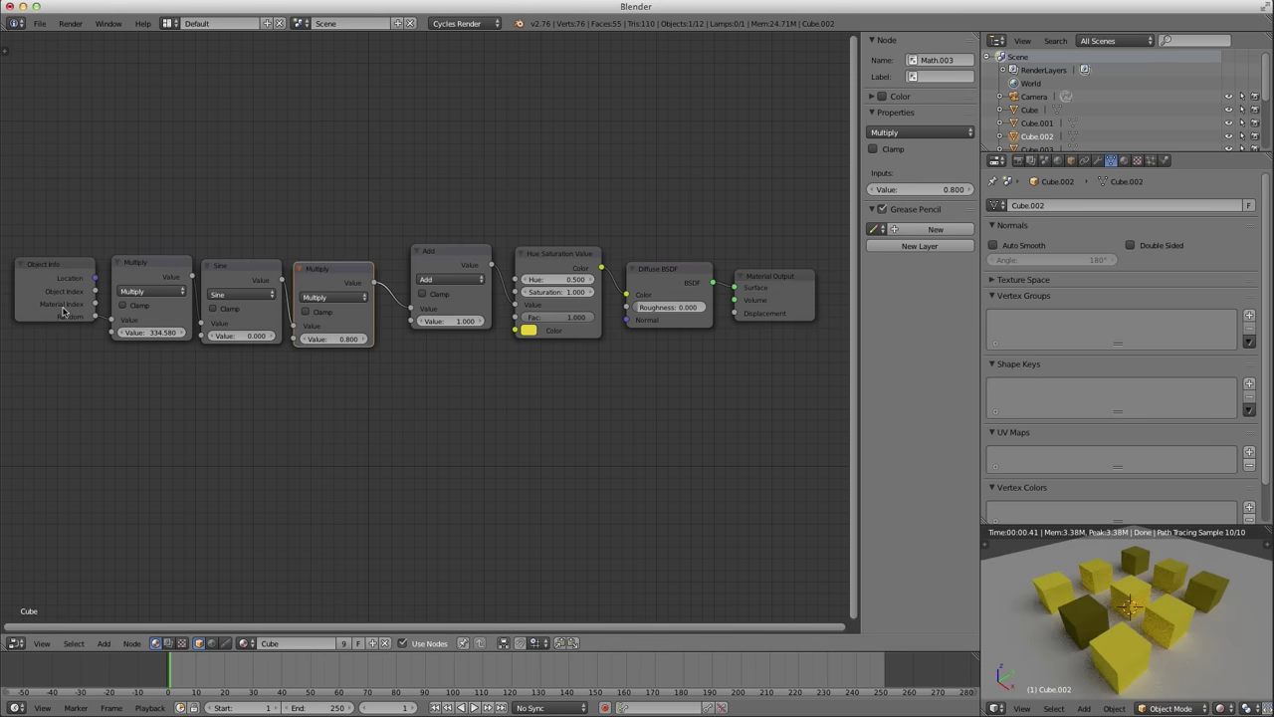
drag(60, 295, 60, 304)
click(147, 333)
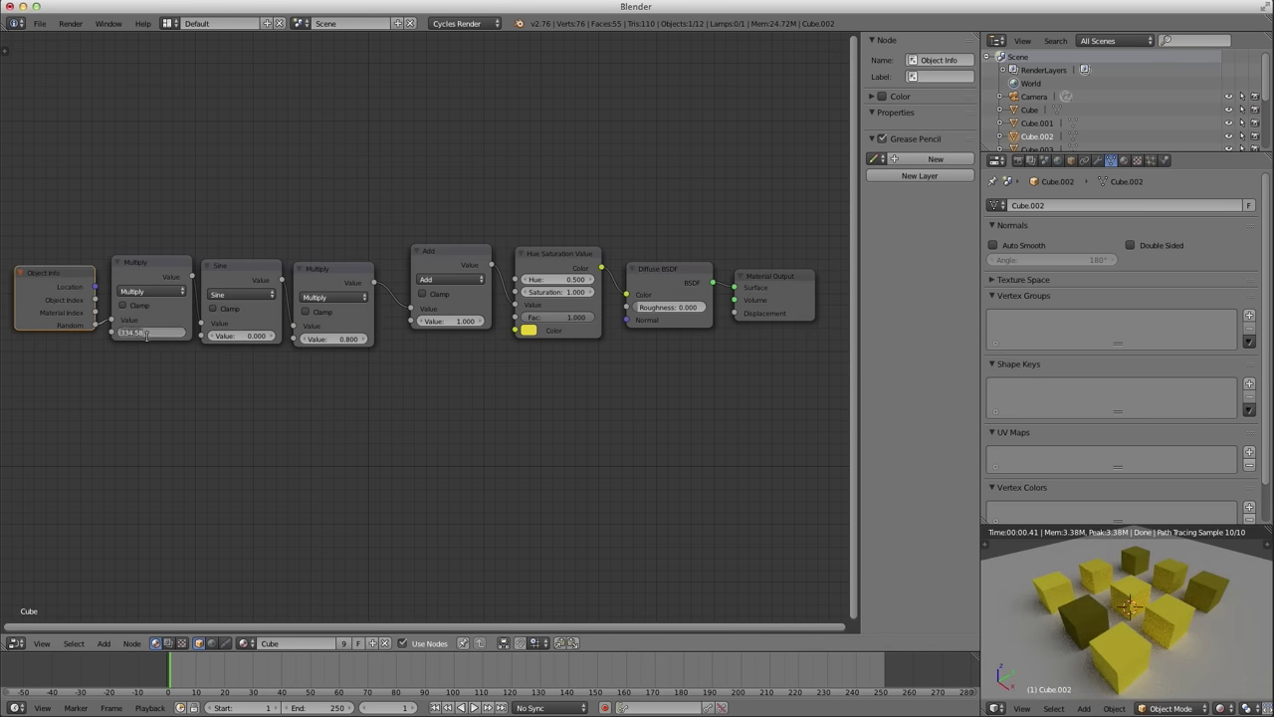
text(1234)
key(Return)
click(149, 332)
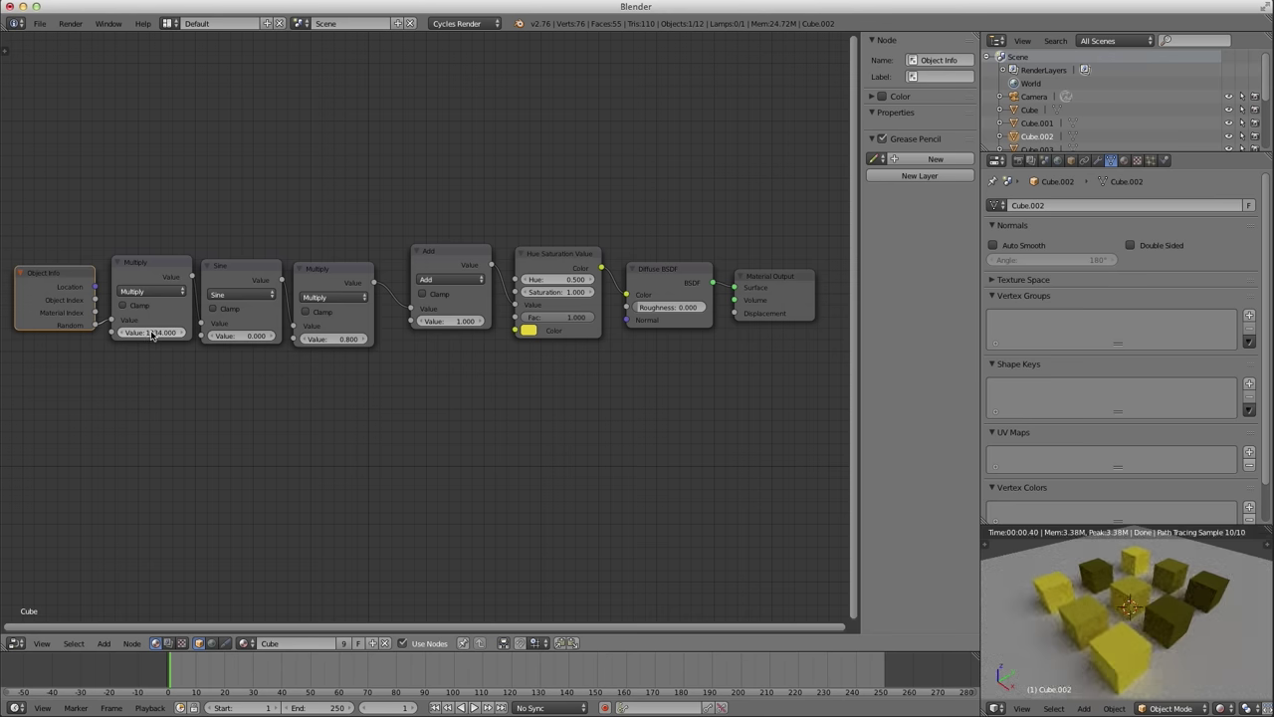
text(1234)
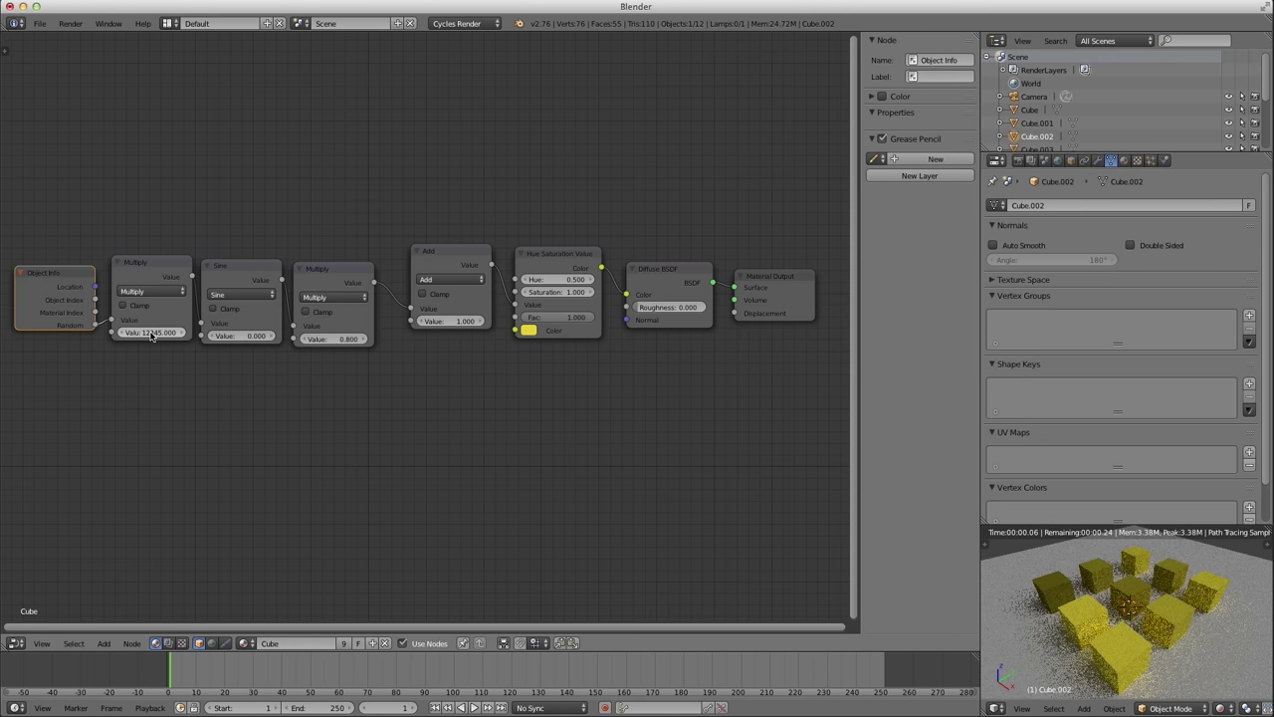
text(5.0)
key(BackSpace)
key(BackSpace)
key(BackSpace)
key(BackSpace)
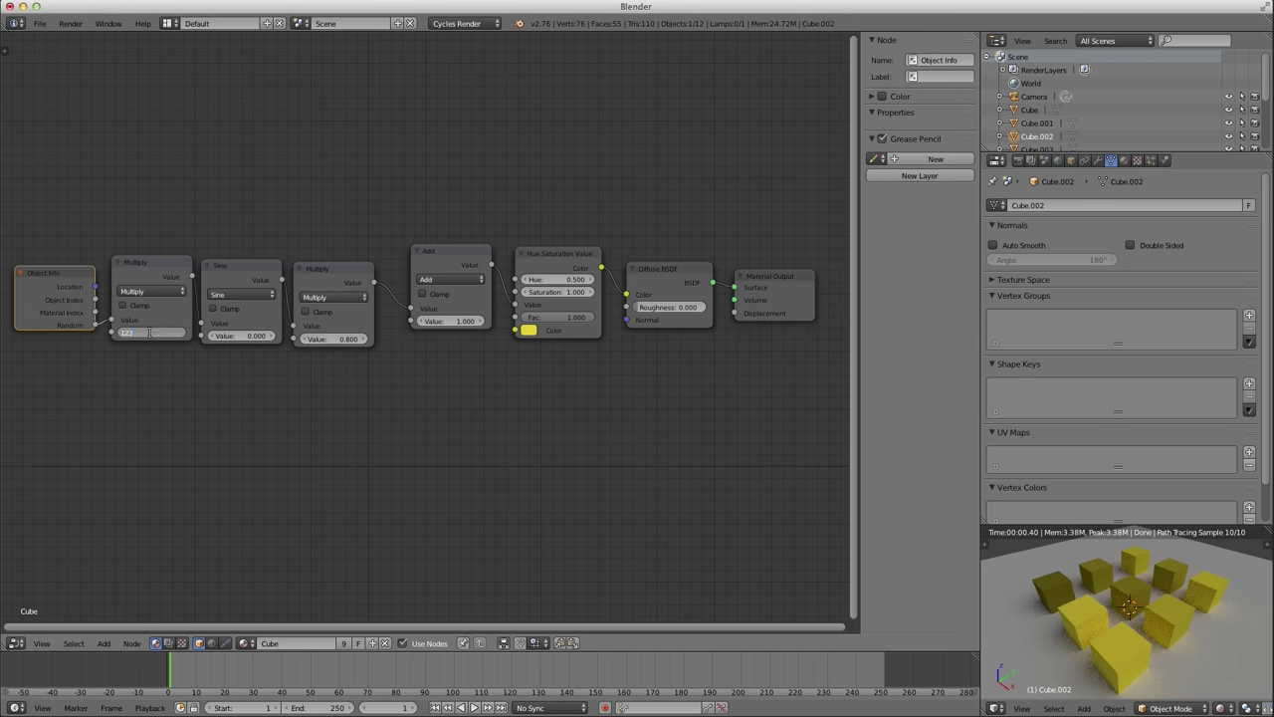
text(456)
key(Return)
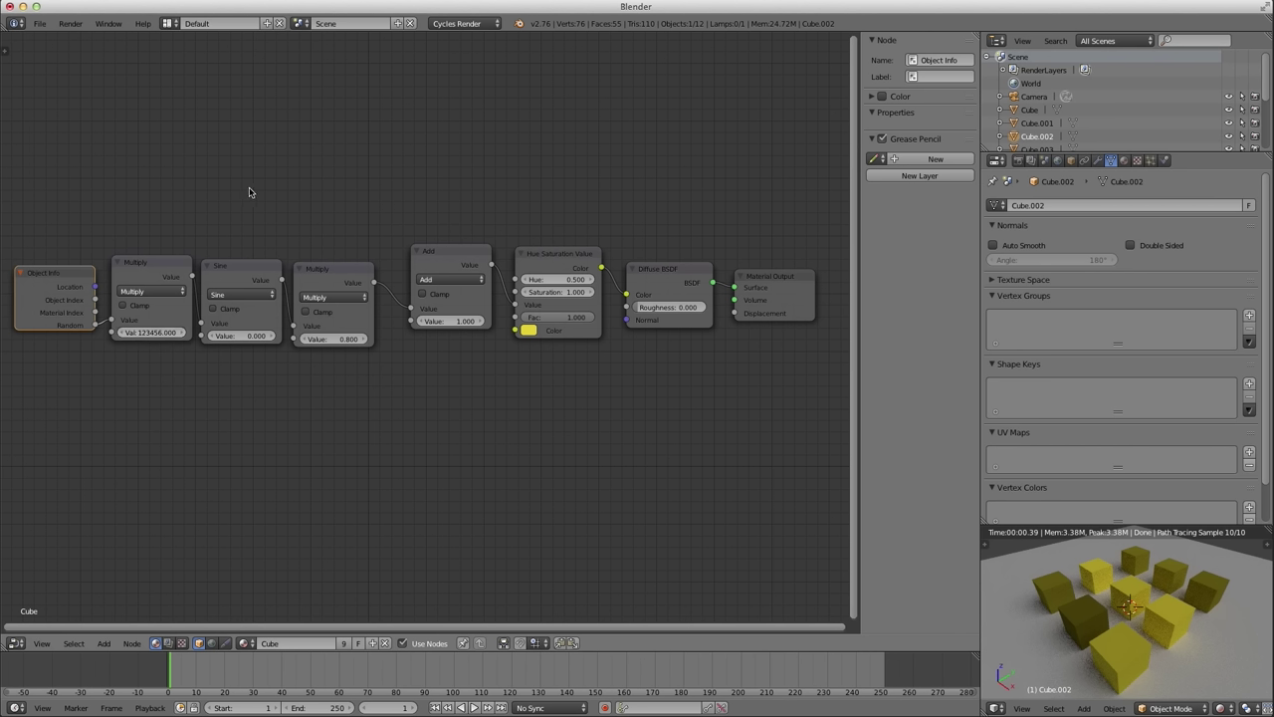
mouse_move(232, 270)
mouse_down()
mouse_move(240, 231)
mouse_move(232, 270)
mouse_up()
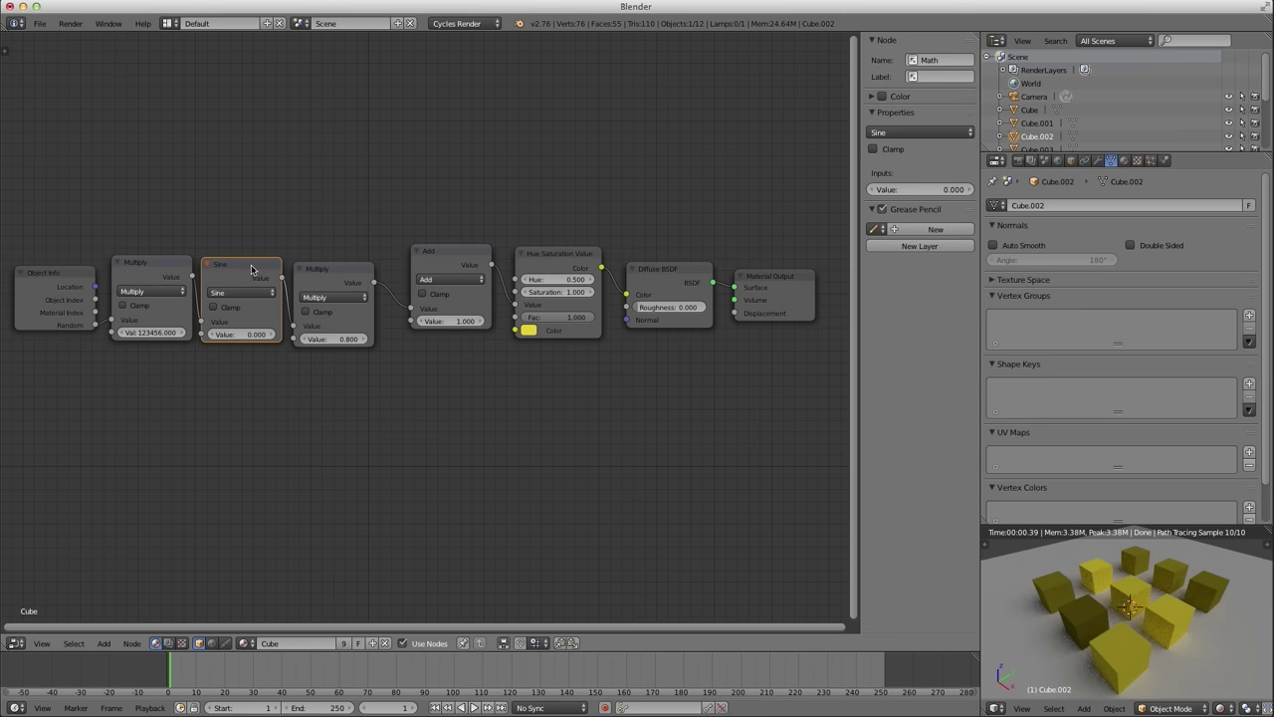
Collapse the Sine node and drop it back onto its link.
click(133, 285)
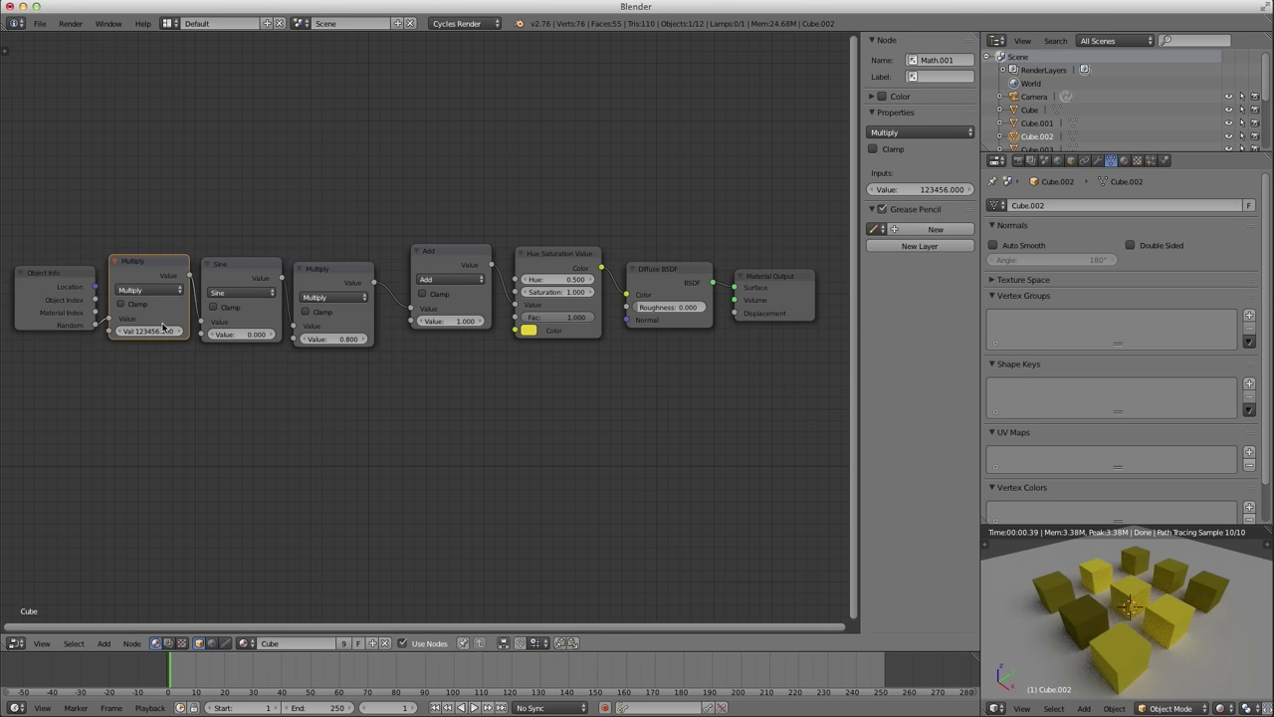
click(225, 261)
key(h)
drag(227, 262, 232, 296)
drag(321, 275, 313, 274)
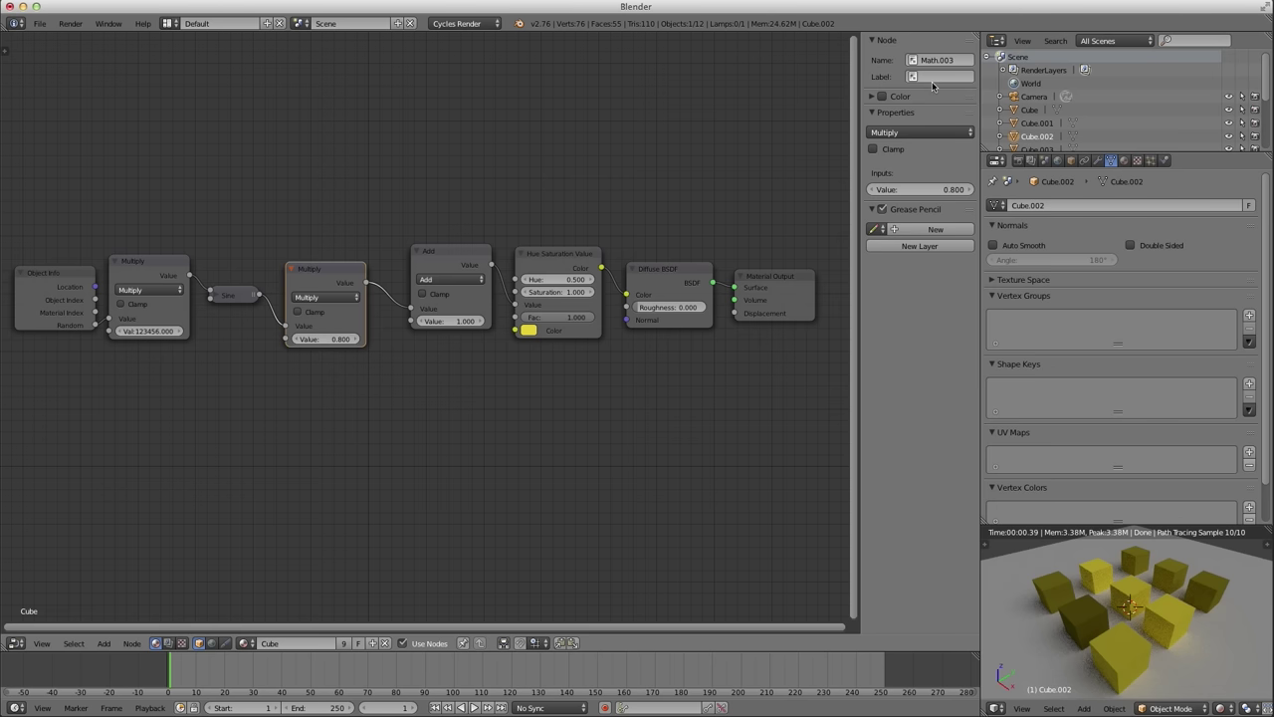
Label the scaling Multiply 'Variance' at 0.780 and the Add node 'Midpoint', unlinking it from Value.
key(n)
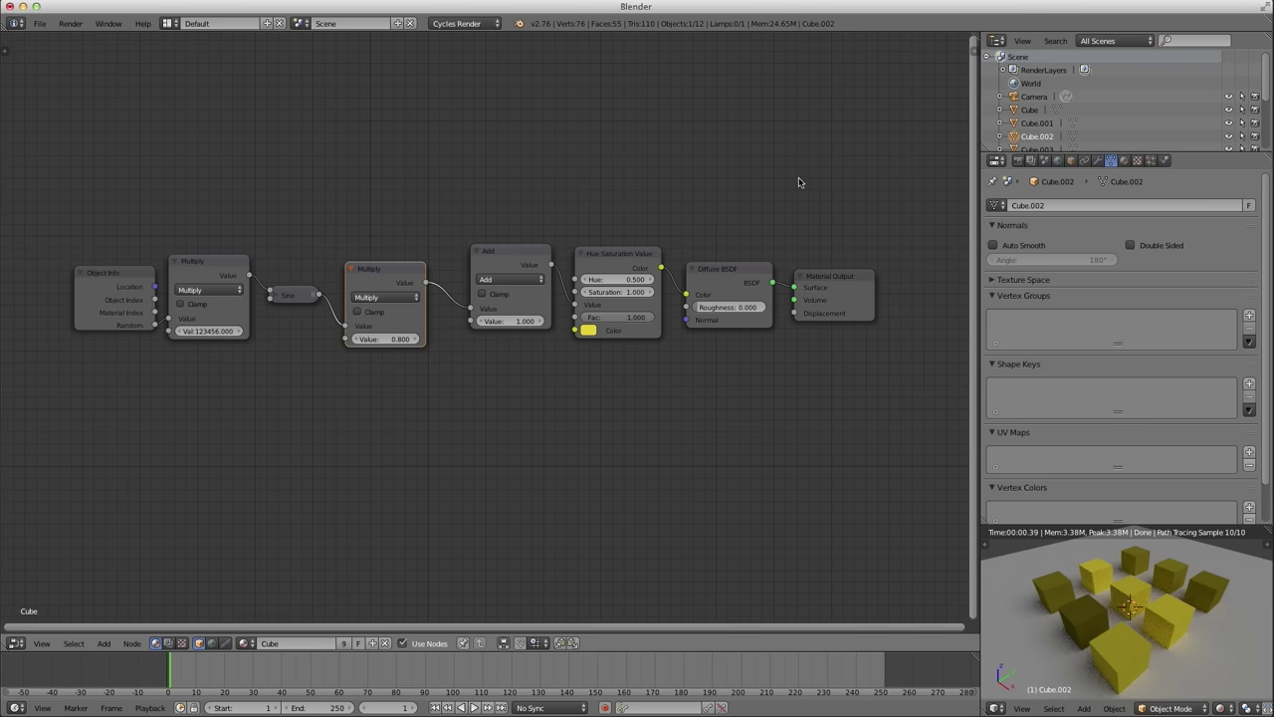
key(n)
click(943, 76)
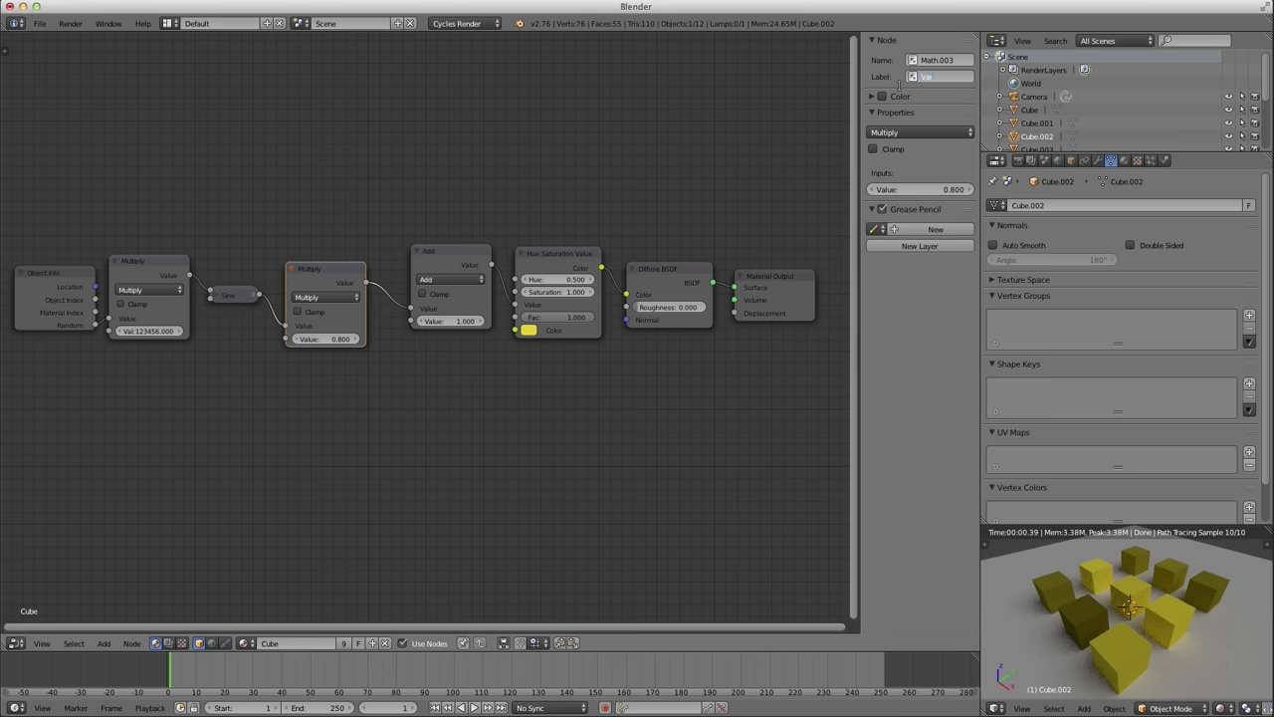
key(Return)
mouse_move(326, 339)
mouse_down()
mouse_move(309, 339)
mouse_move(328, 338)
mouse_up()
drag(448, 251, 441, 262)
click(936, 77)
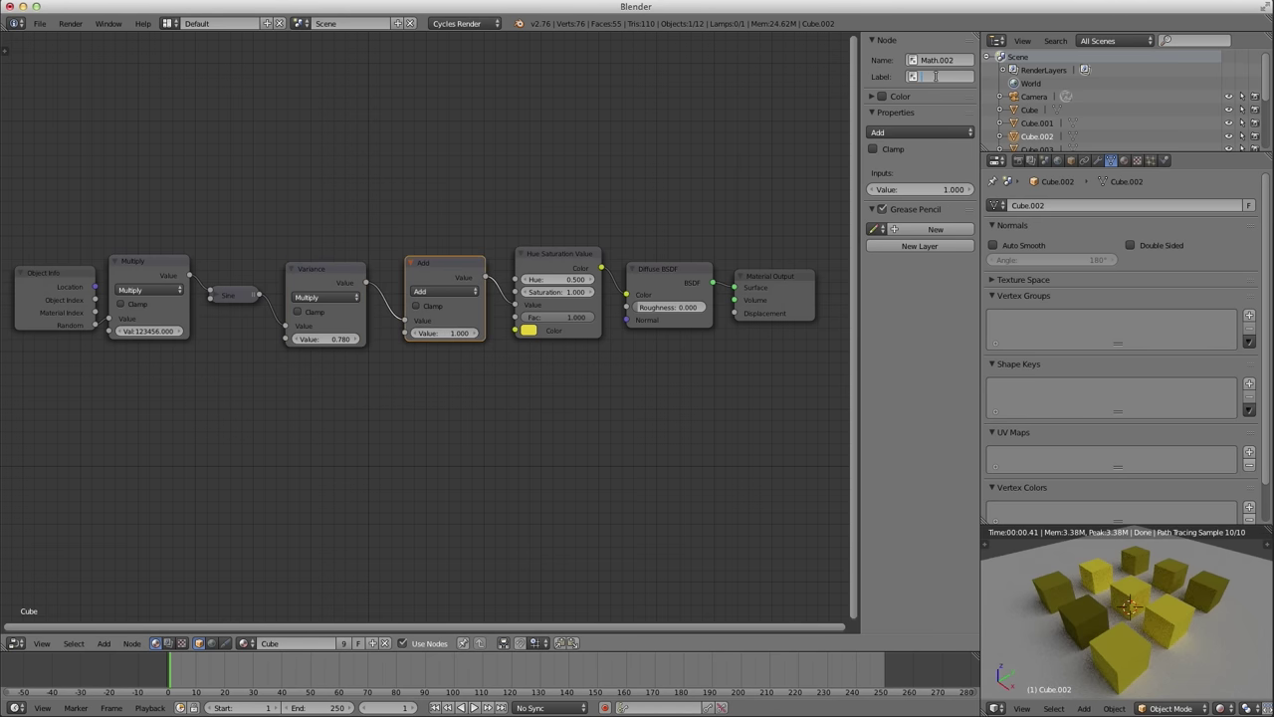
key(Return)
drag(515, 305, 515, 279)
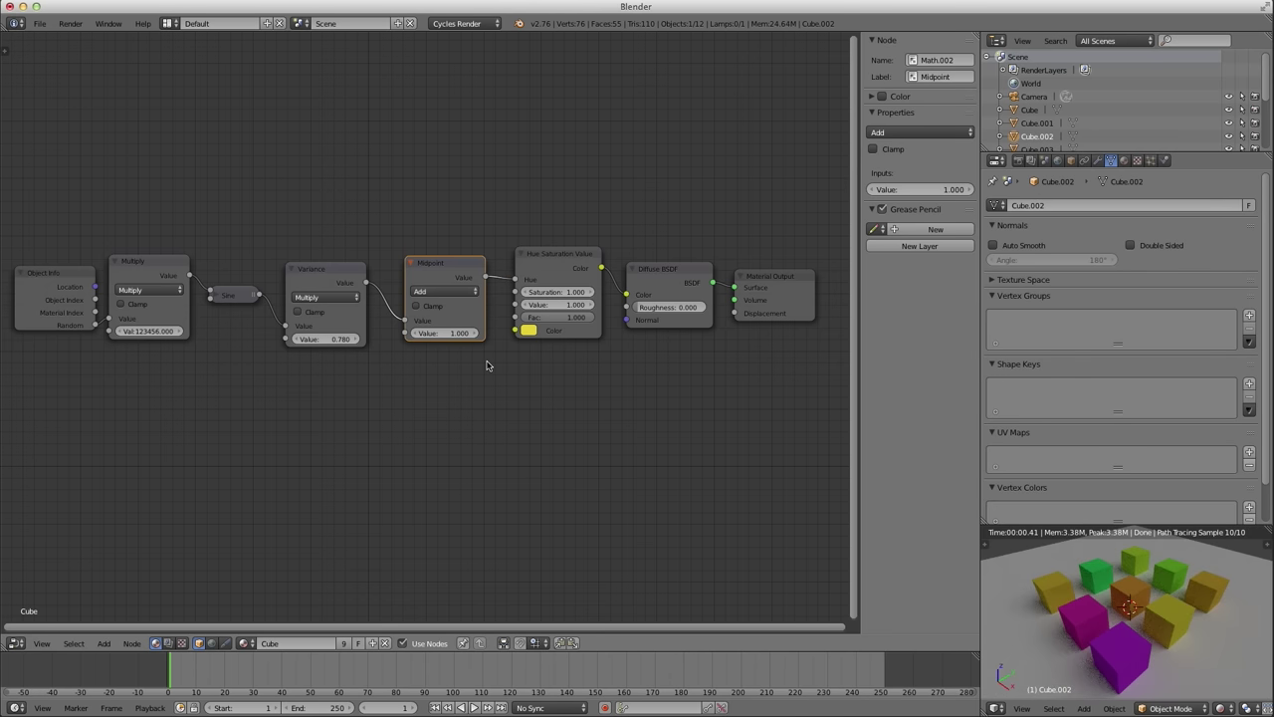
Set Variance to 0 and Midpoint to 0.500, wiring Midpoint into the Hue input.
mouse_move(348, 339)
mouse_down()
mouse_move(299, 338)
mouse_move(333, 339)
mouse_up()
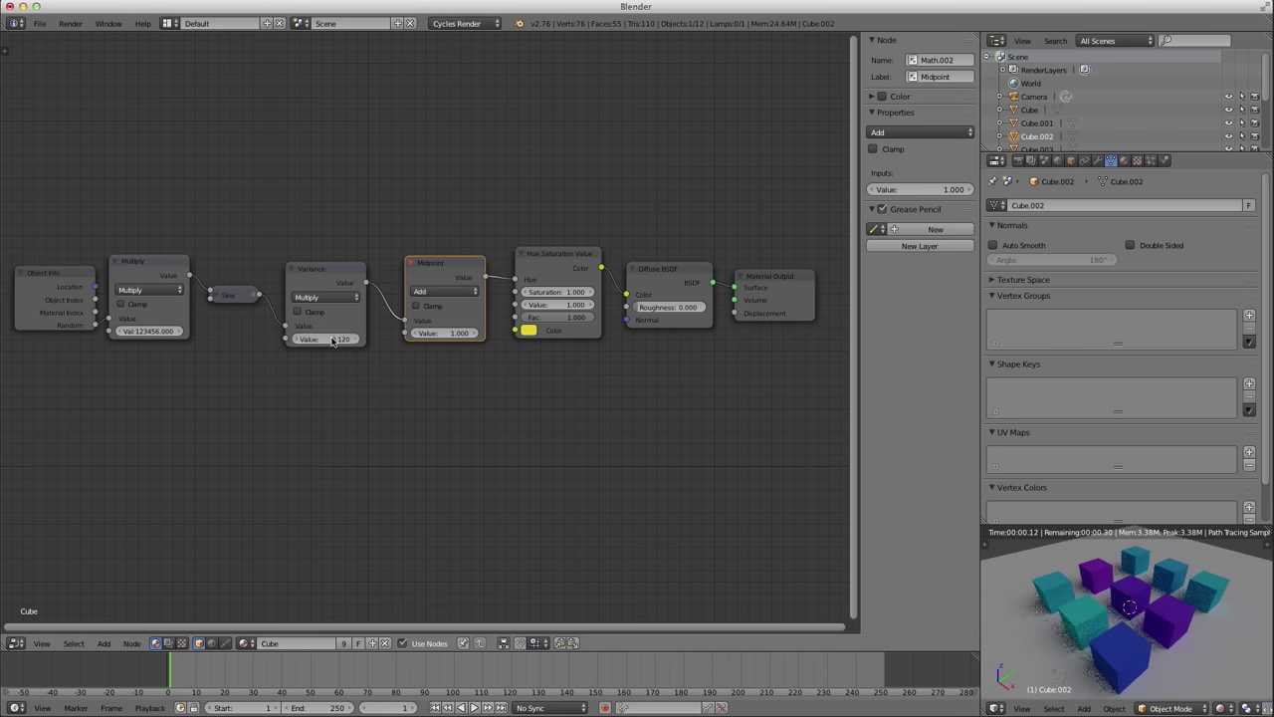
click(332, 339)
text(00)
key(Return)
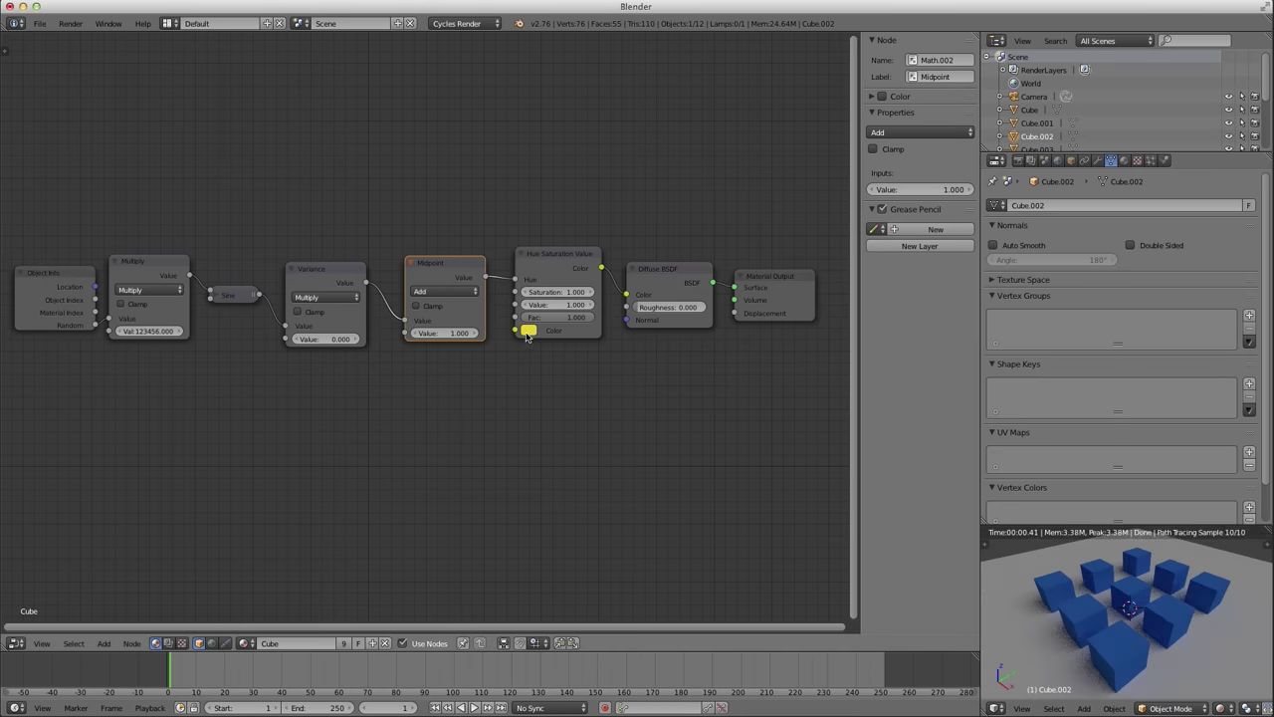
drag(446, 273, 435, 271)
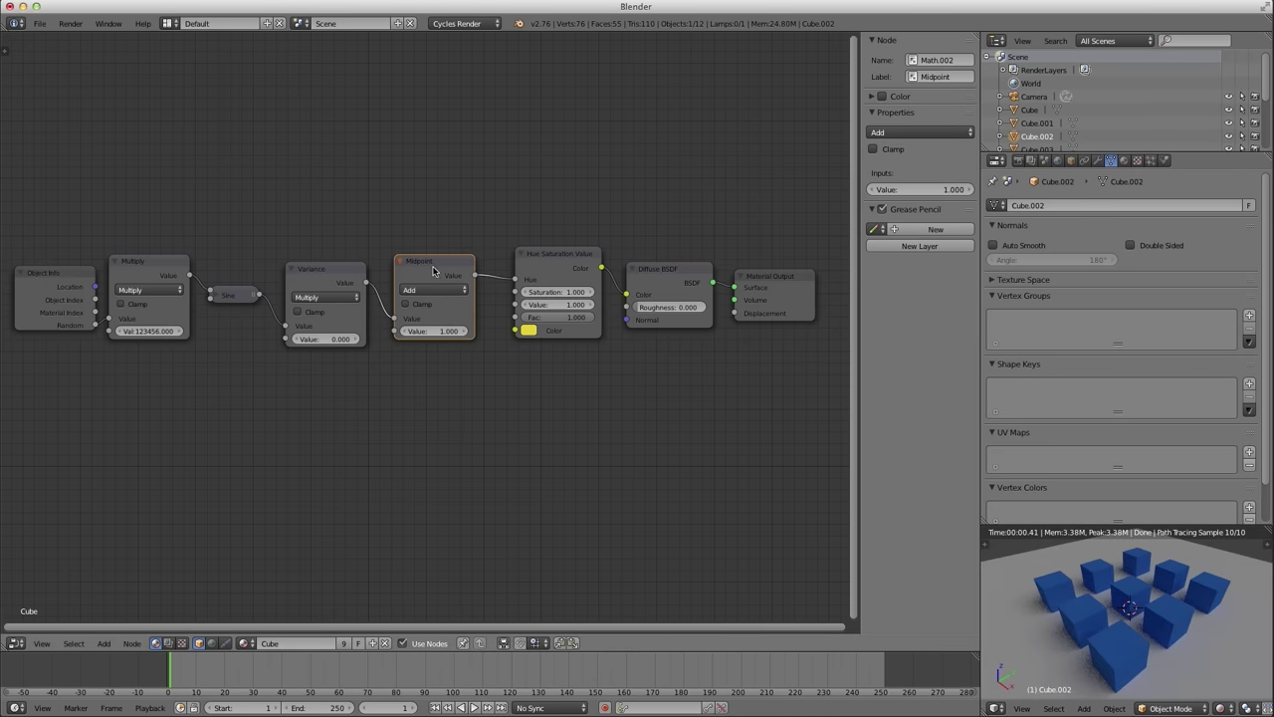
ctrl+right_drag(491, 291, 496, 259)
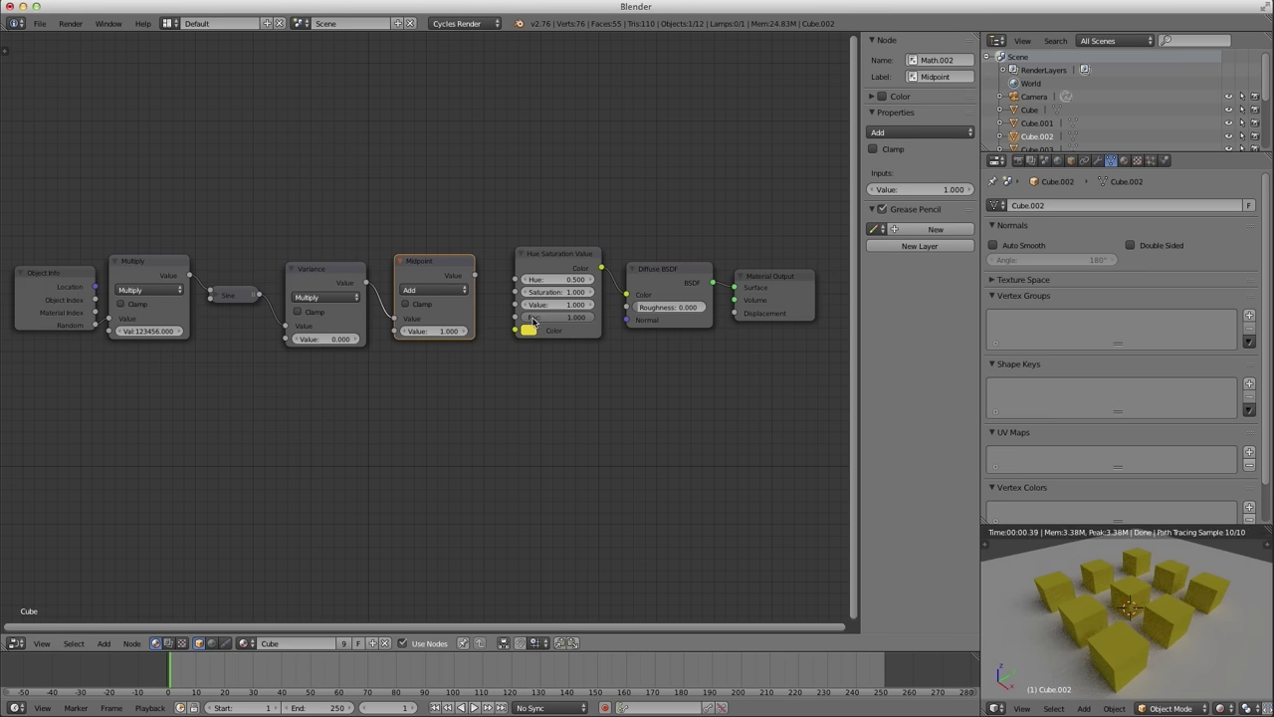
drag(475, 275, 515, 280)
double_click(430, 332)
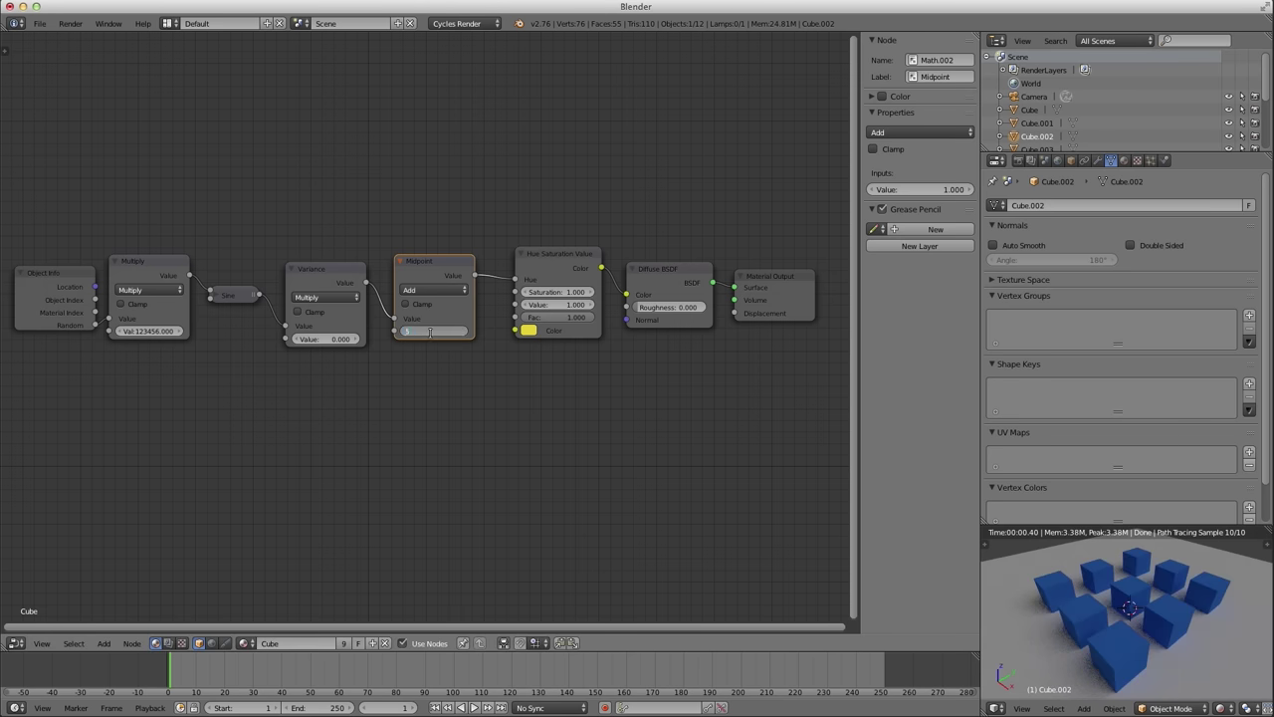
text(.5)
key(Return)
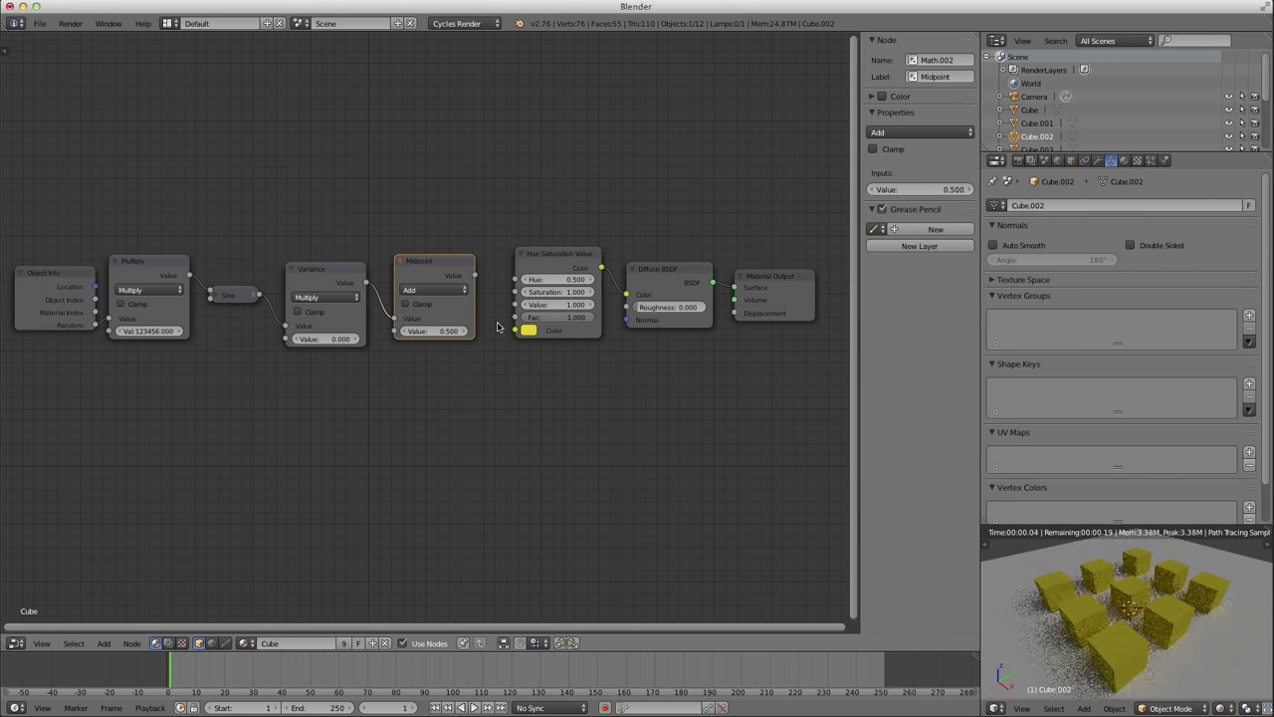
Try stronger Variance values, then settle the Variance multiplier at 0.052.
mouse_move(515, 280)
mouse_down()
mouse_move(496, 283)
mouse_move(524, 287)
mouse_move(515, 280)
mouse_up()
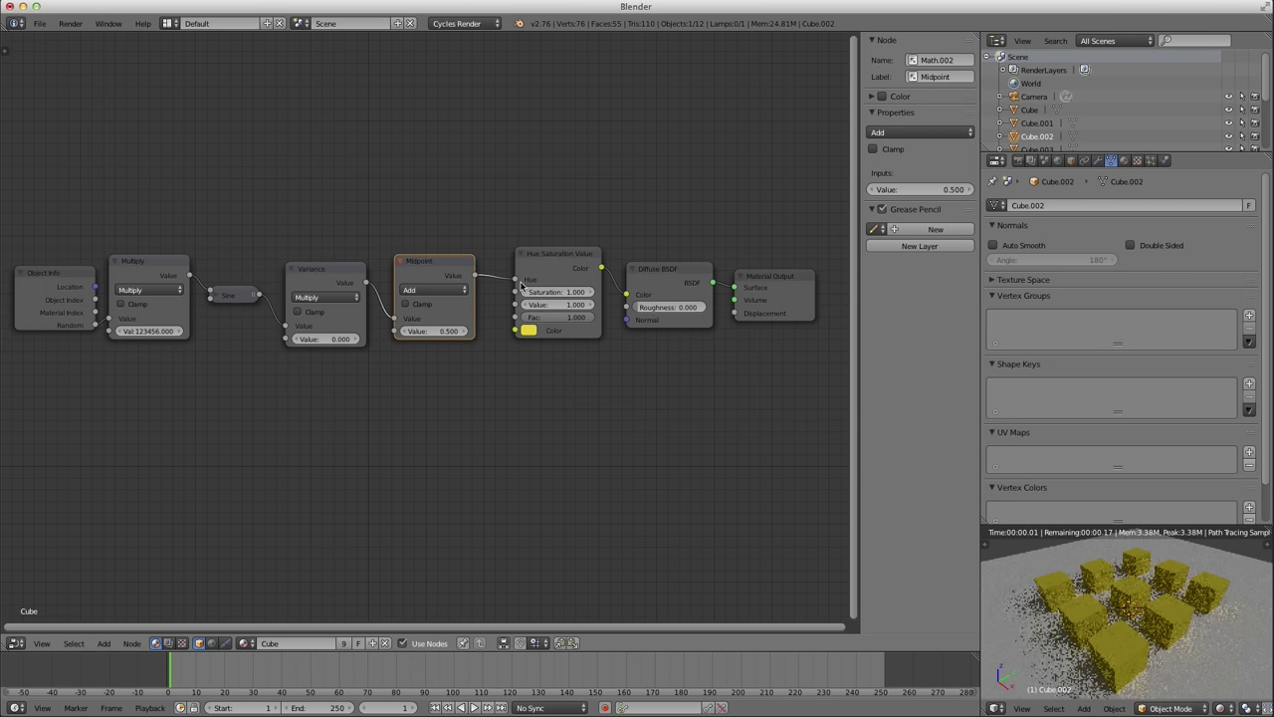
drag(307, 338, 322, 338)
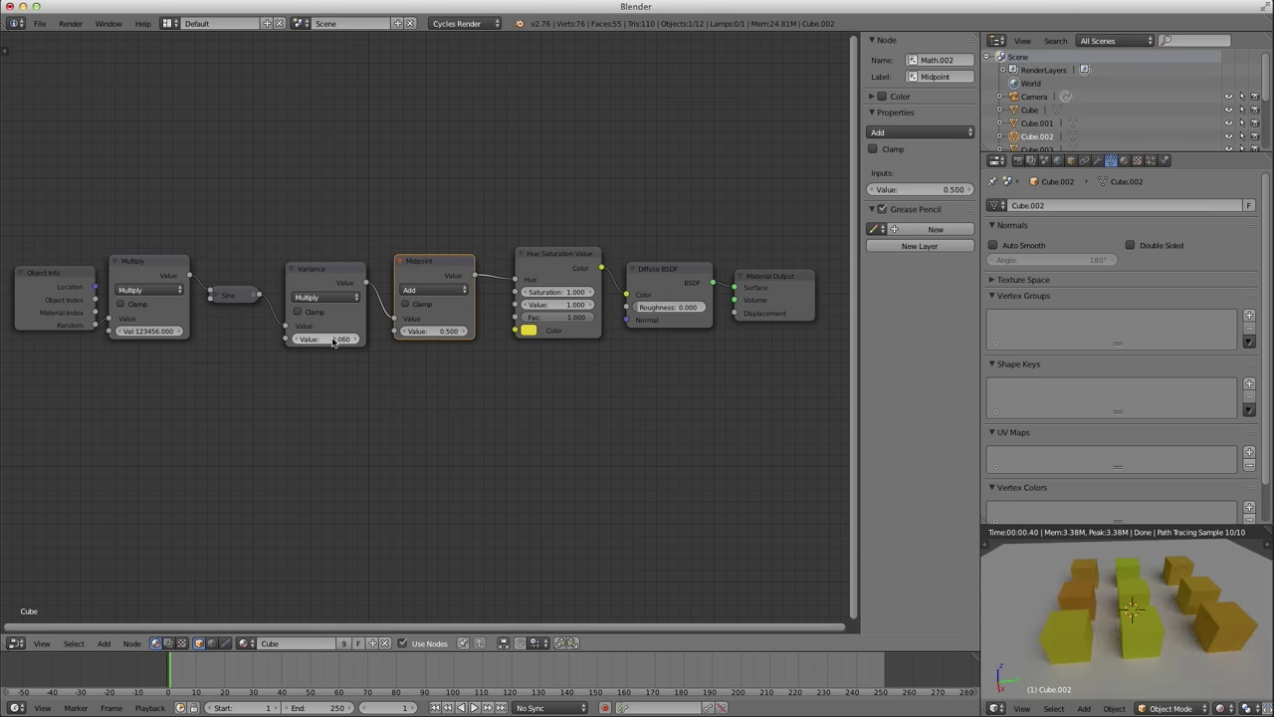
drag(335, 340, 393, 339)
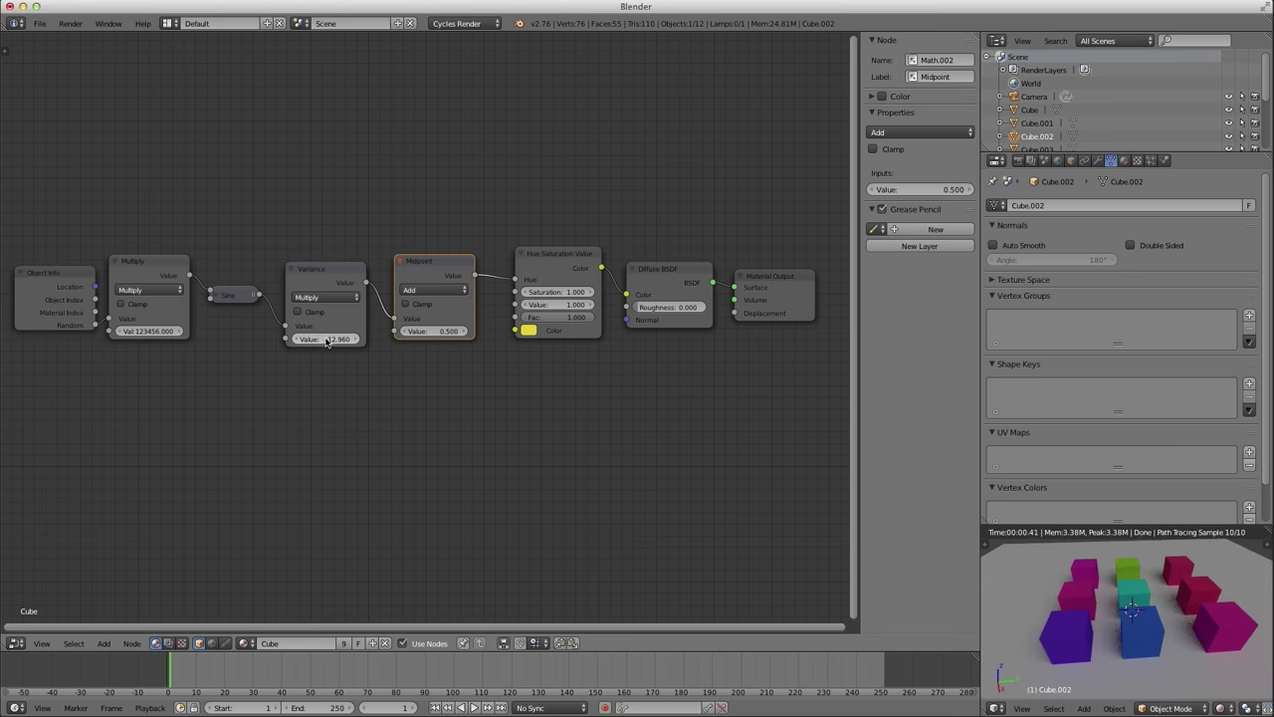
click(324, 339)
text(0.1)
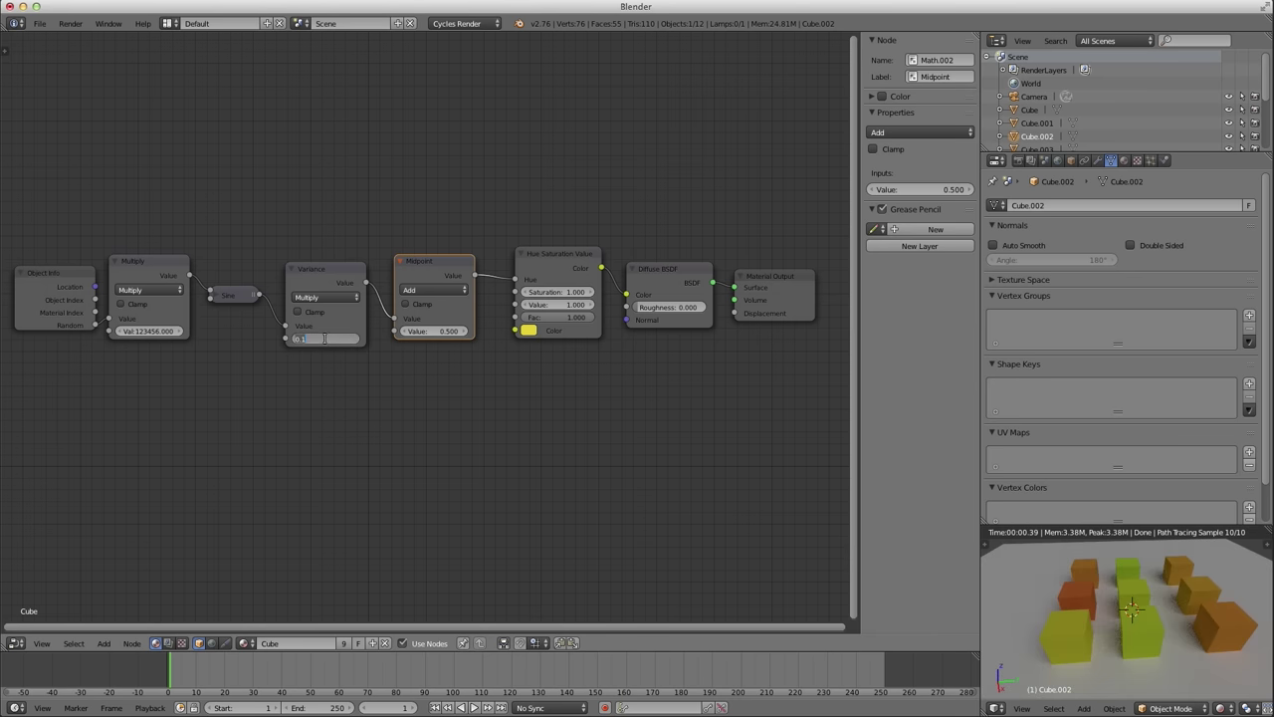
key(Return)
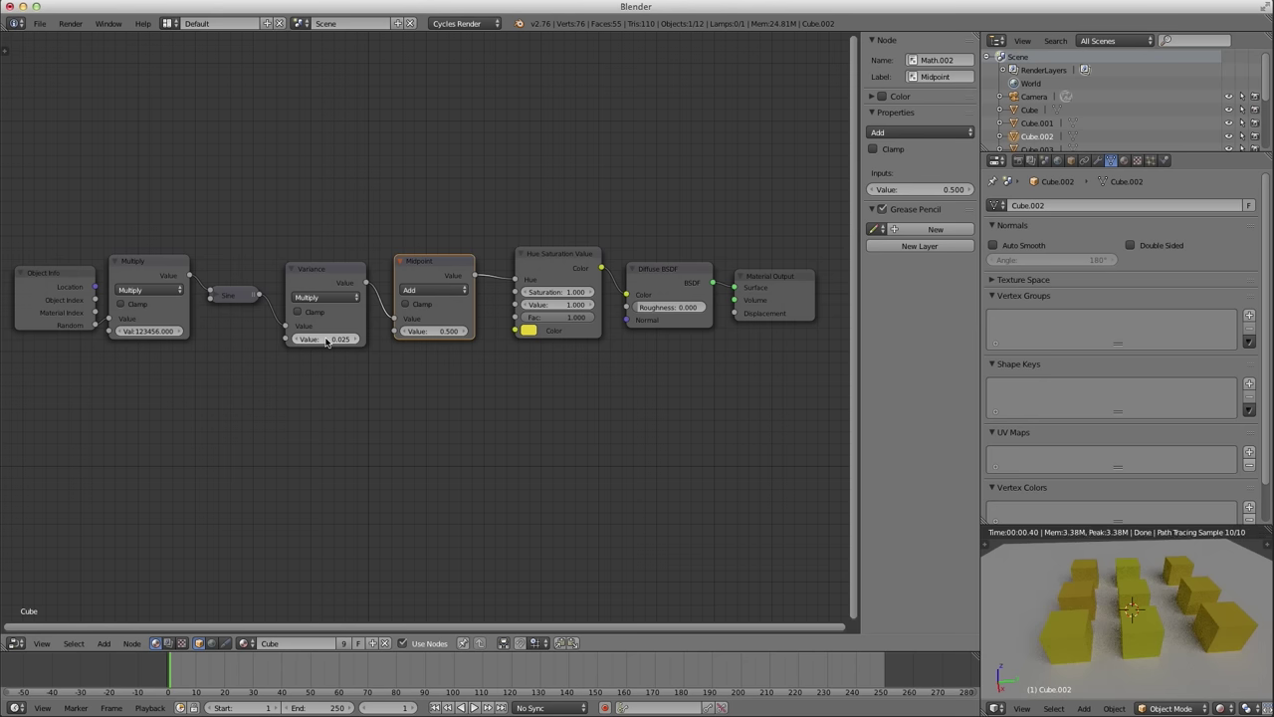
click(328, 338)
key(Return)
Label the first Multiply node 'Seed(ish)' in the sidebar.
drag(154, 269, 159, 274)
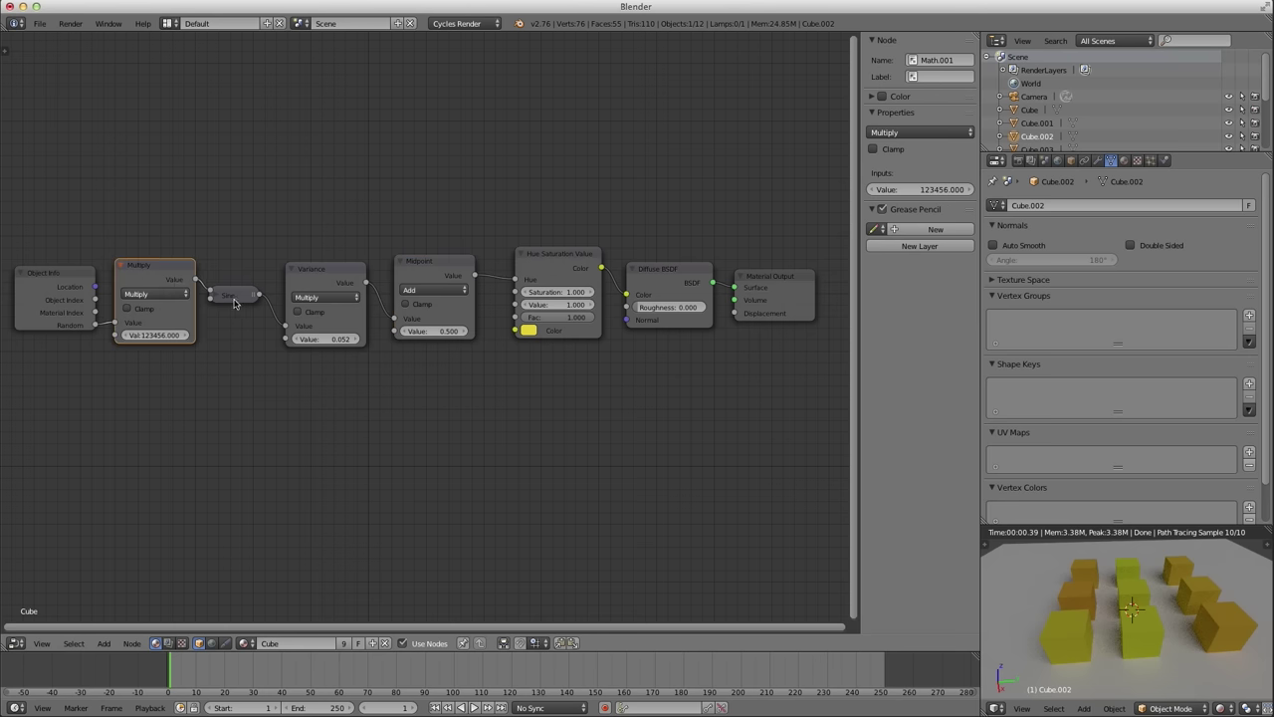
click(242, 294)
click(137, 268)
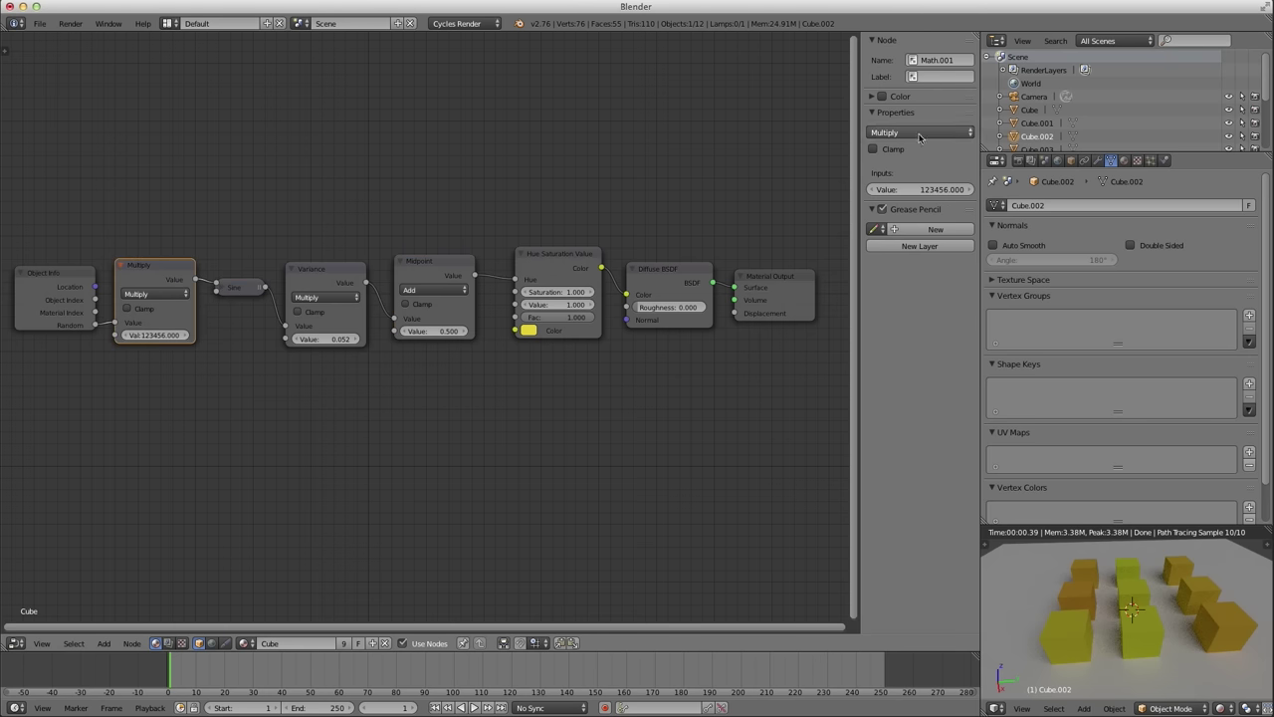
click(931, 76)
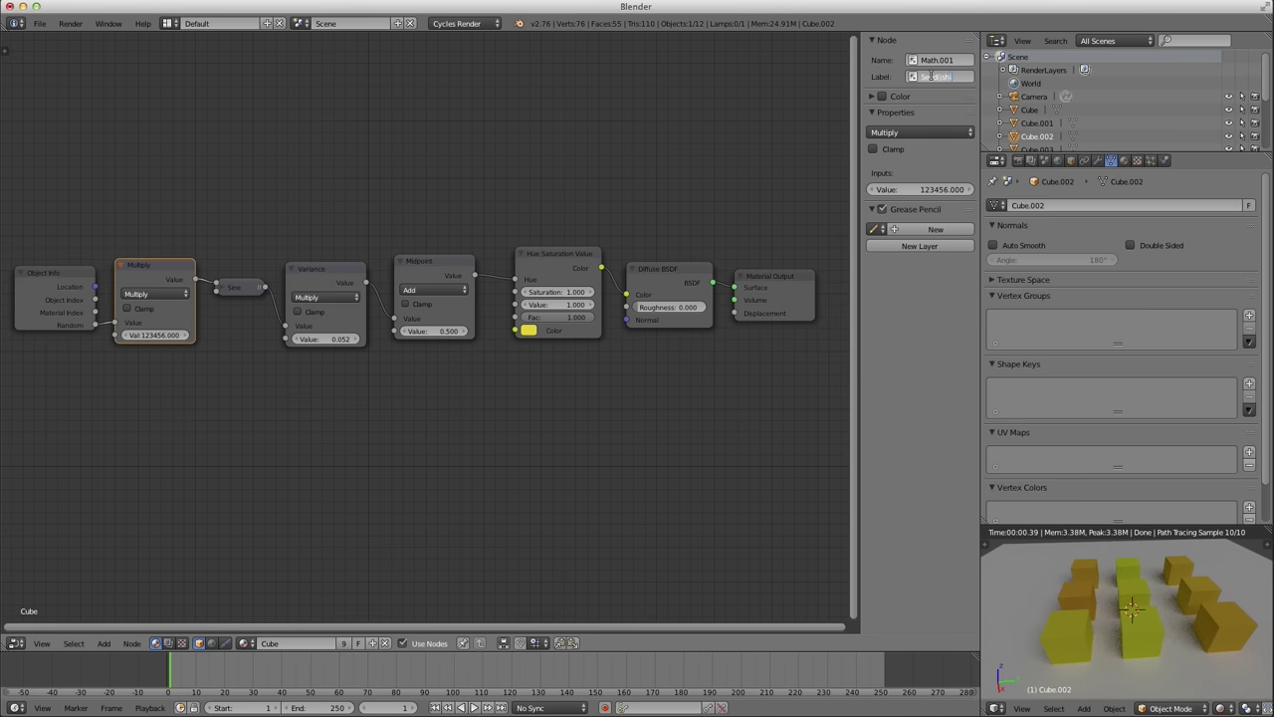
text(Seed(ish))
key(Return)
Line up the Sine, Variance and Midpoint nodes along the chain.
drag(250, 294, 249, 303)
drag(329, 282, 330, 276)
click(428, 261)
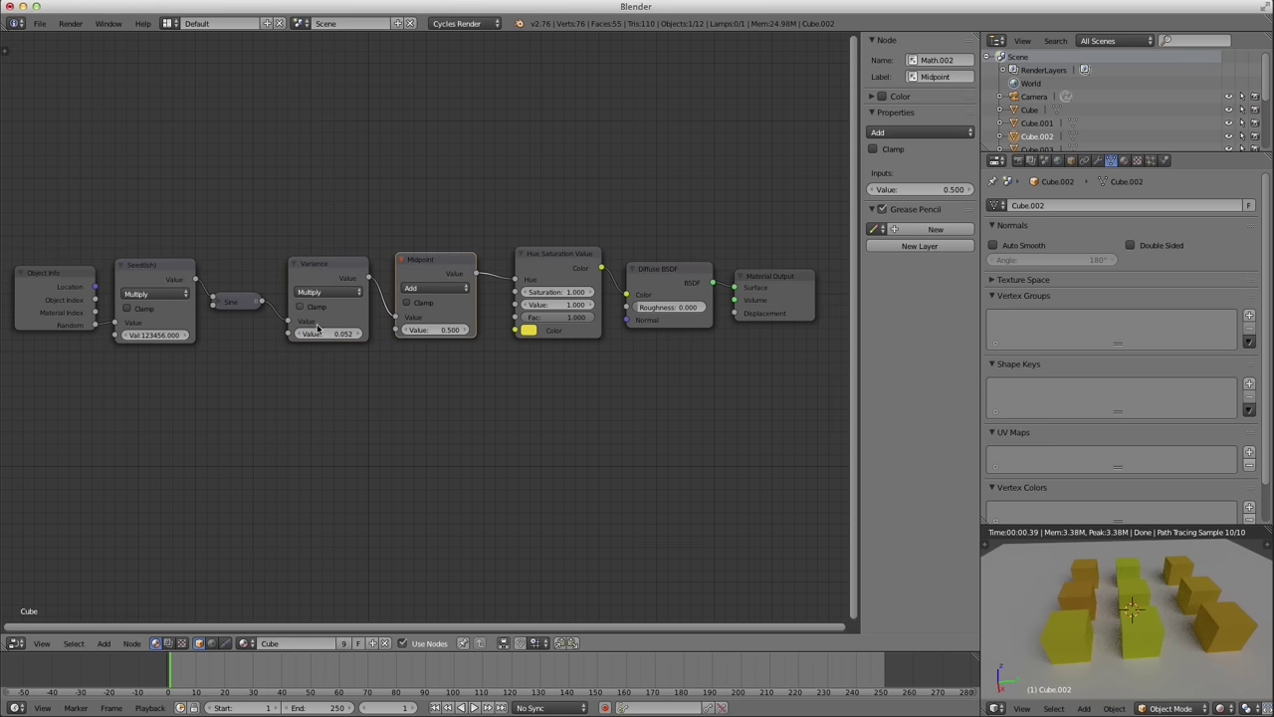
drag(426, 265, 430, 275)
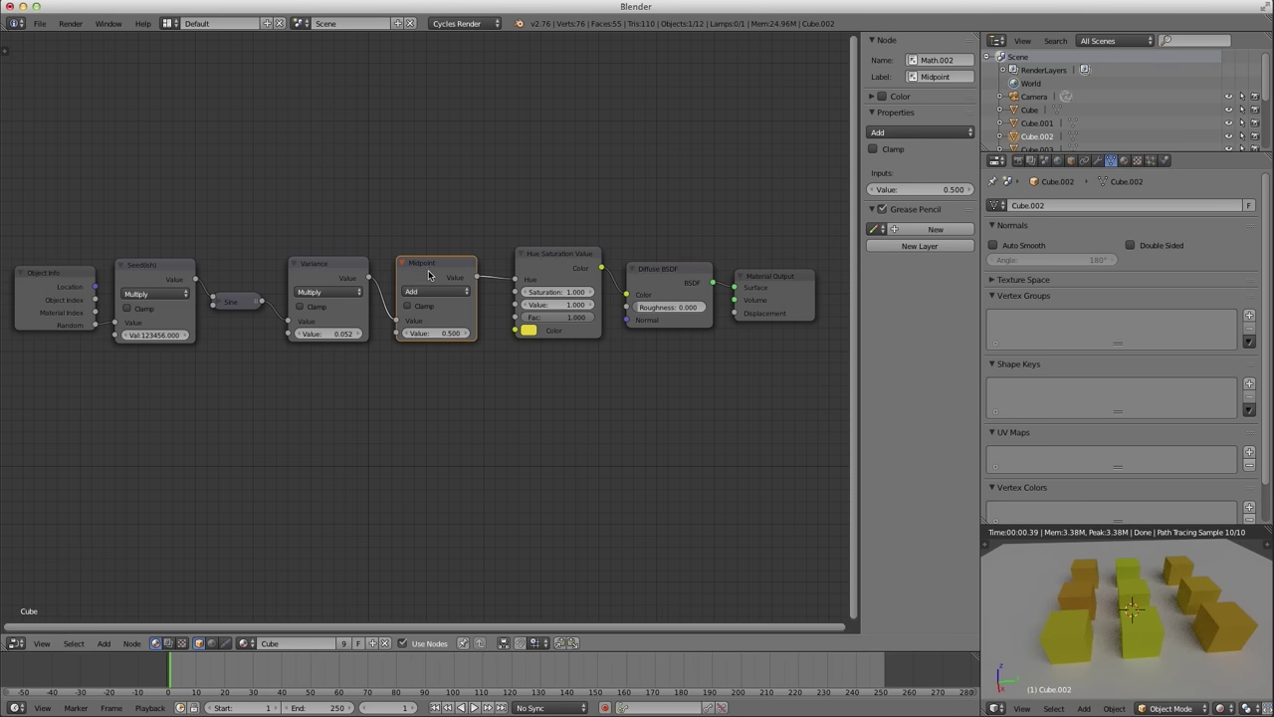
click(337, 274)
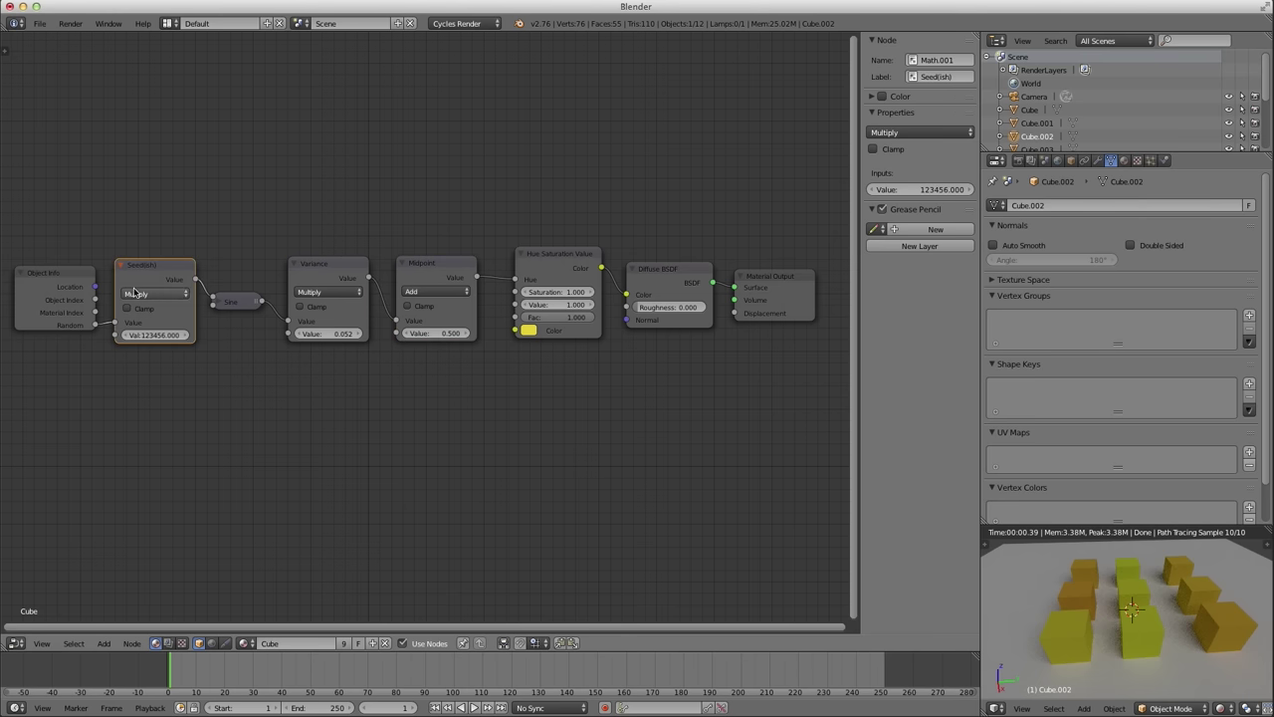
Select Object Info, Seed(ish), Sine, Variance and Midpoint together.
click(65, 276)
shift+click(143, 266)
shift+click(235, 301)
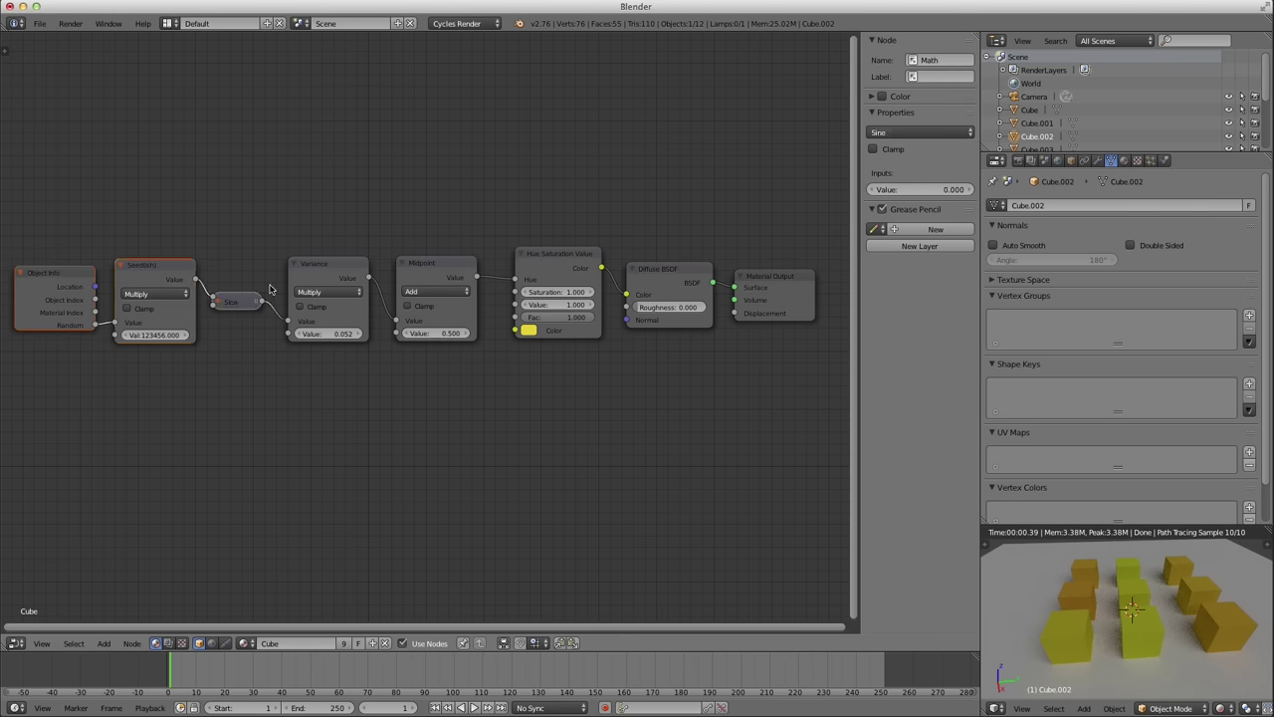
shift+click(328, 265)
shift+click(424, 264)
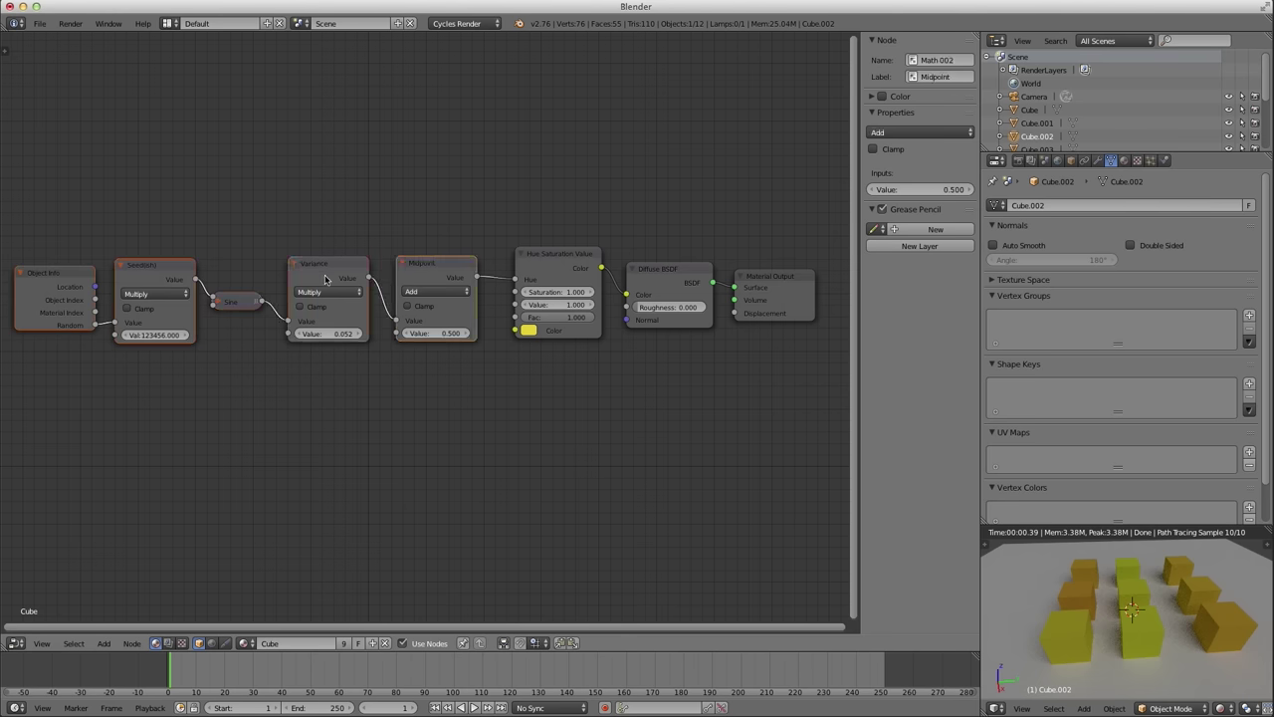
Group the random-number nodes and expose the seed value as a 'Seed(ish)' group input.
key(ctrl+g)
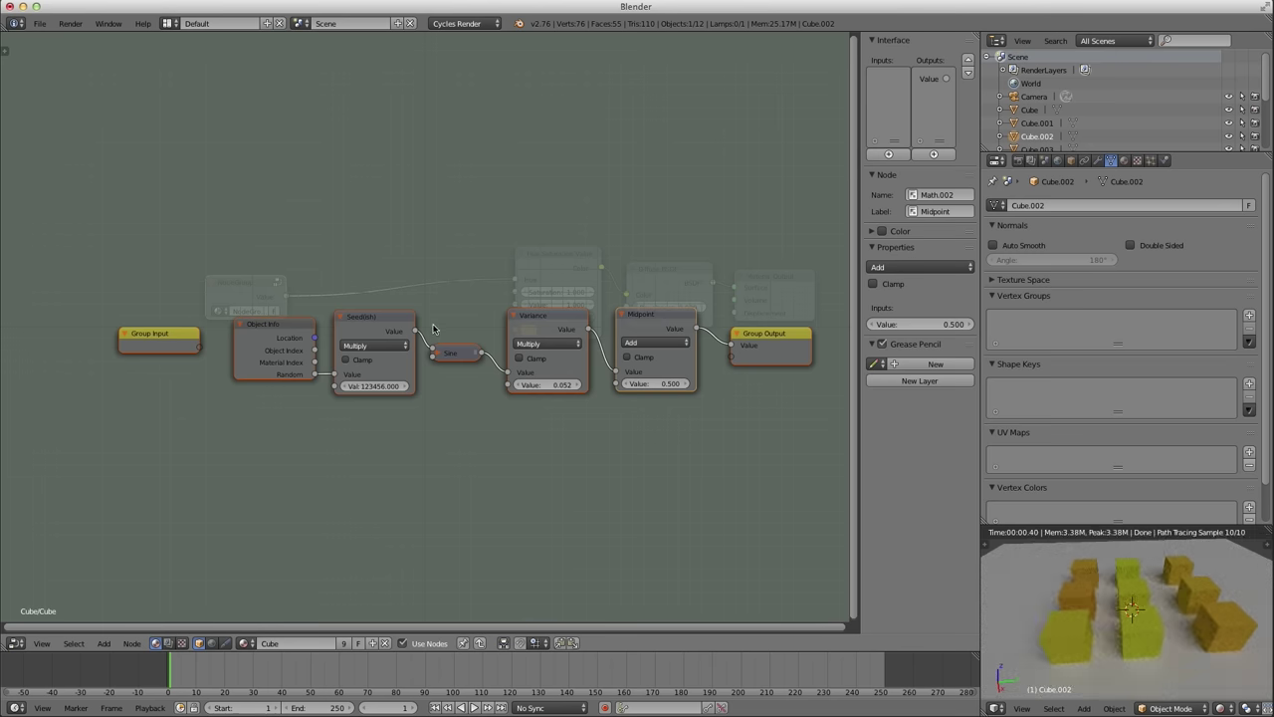
drag(163, 348, 186, 425)
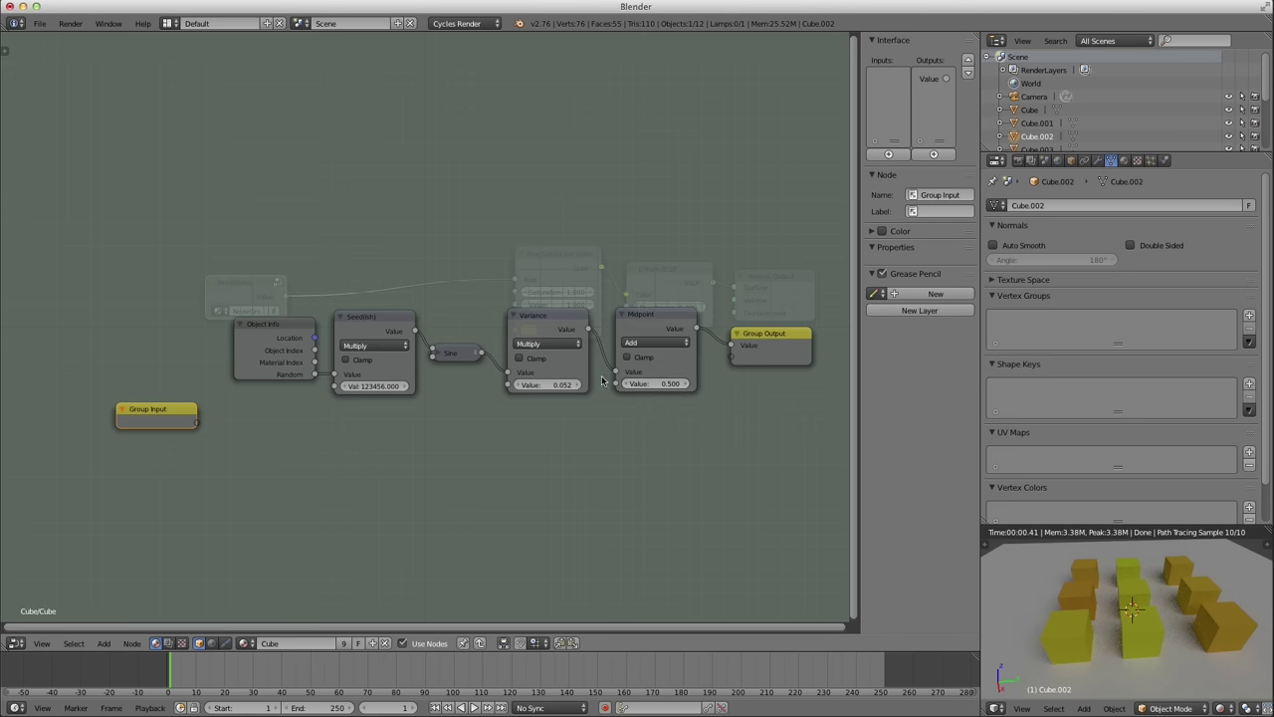
click(197, 425)
drag(197, 425, 334, 387)
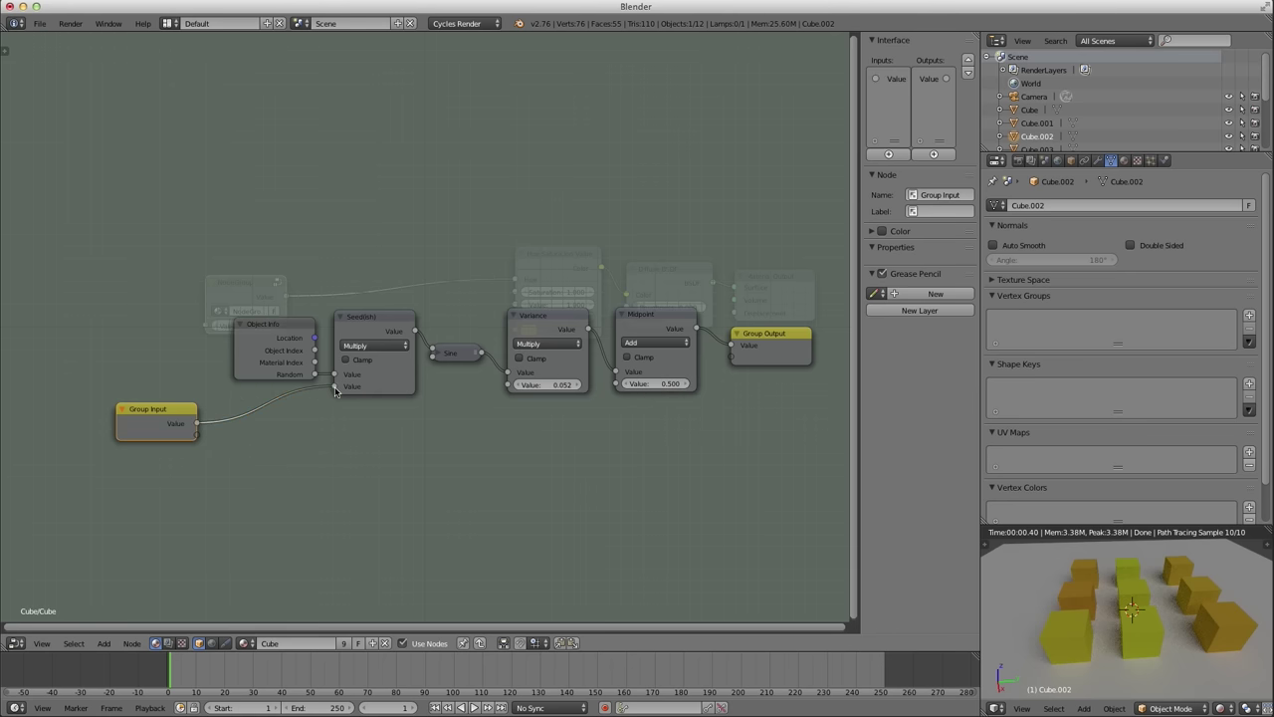
click(896, 78)
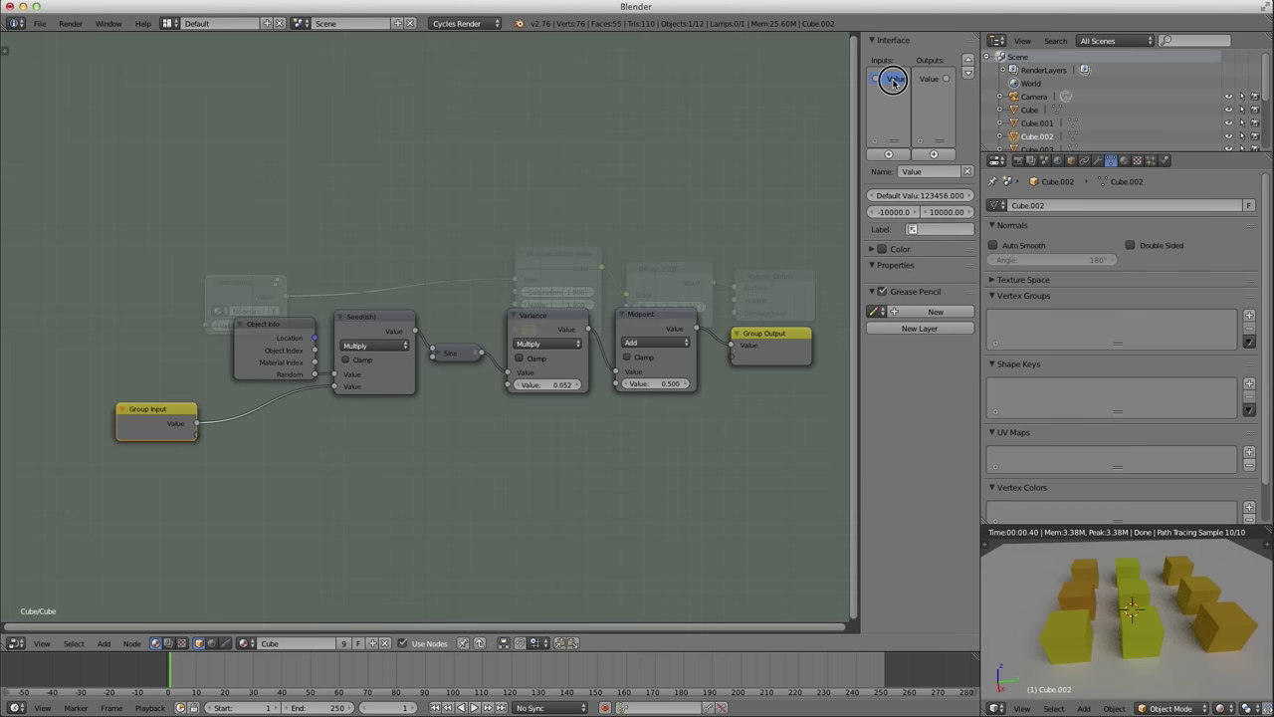
click(925, 172)
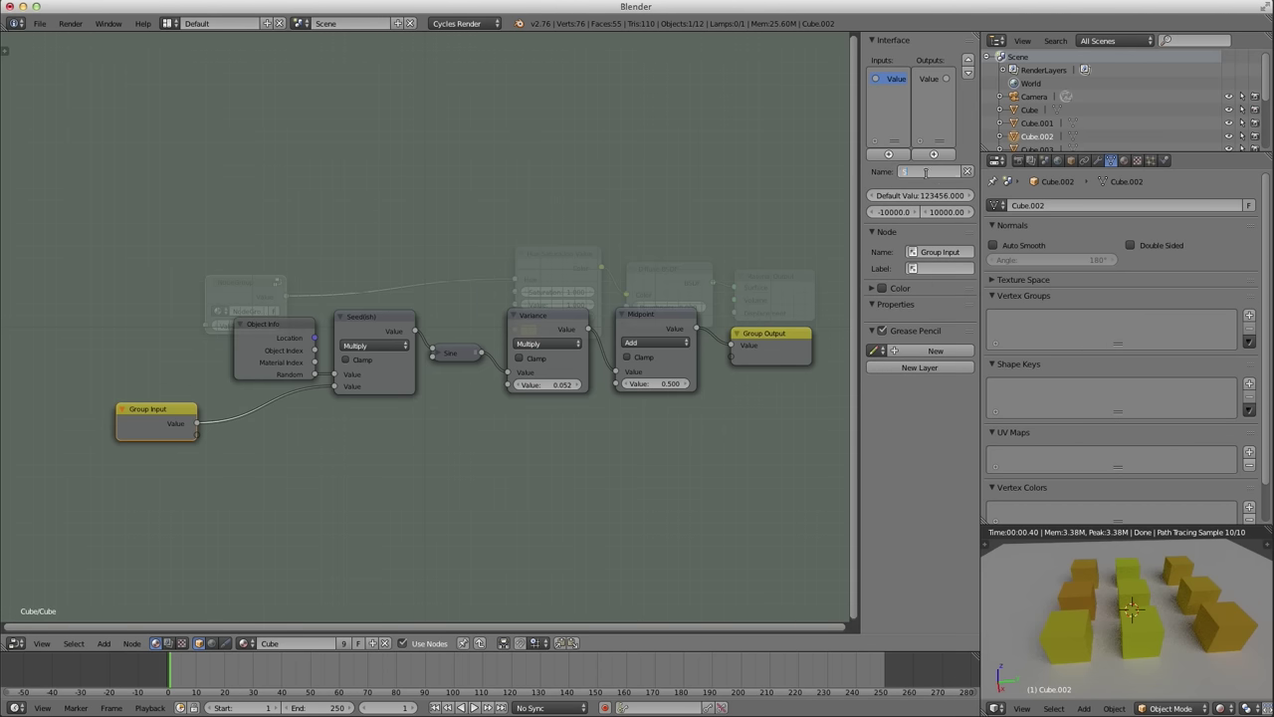
text(Seed(ish))
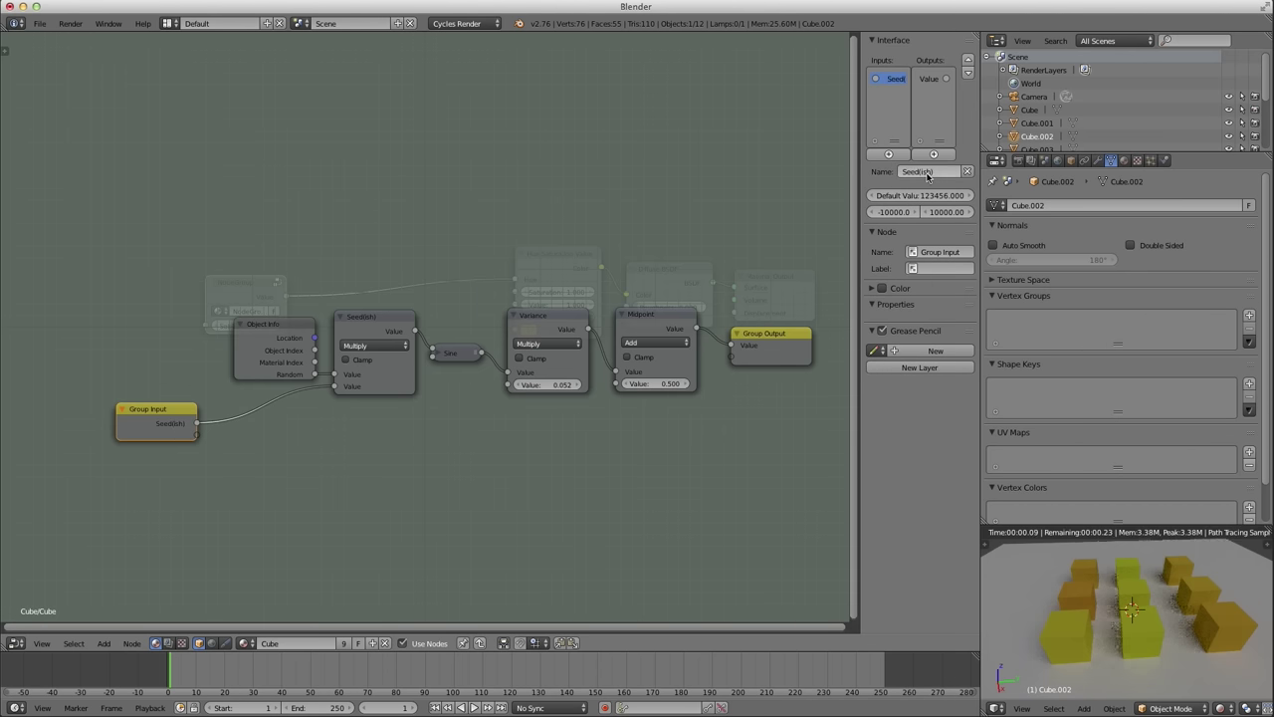
key(Return)
Expose the Variance multiplier as a group input named 'Variance'.
drag(859, 118, 807, 118)
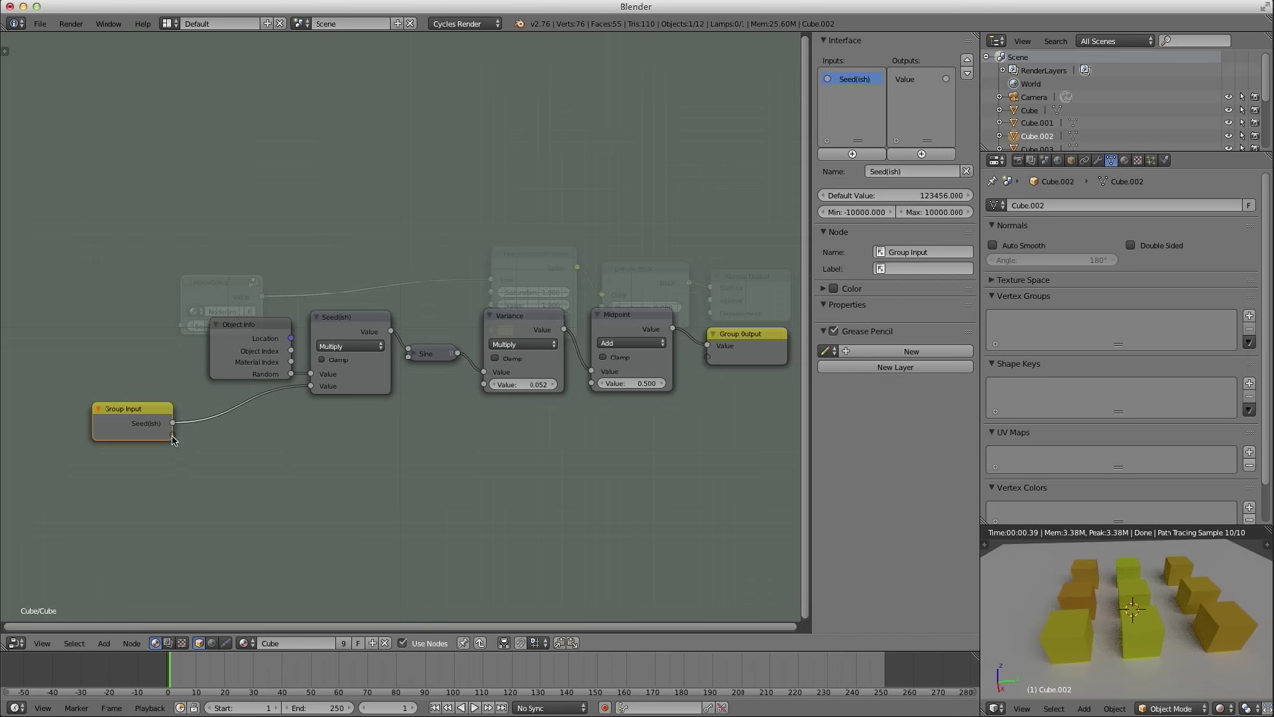
drag(173, 435, 485, 385)
click(848, 92)
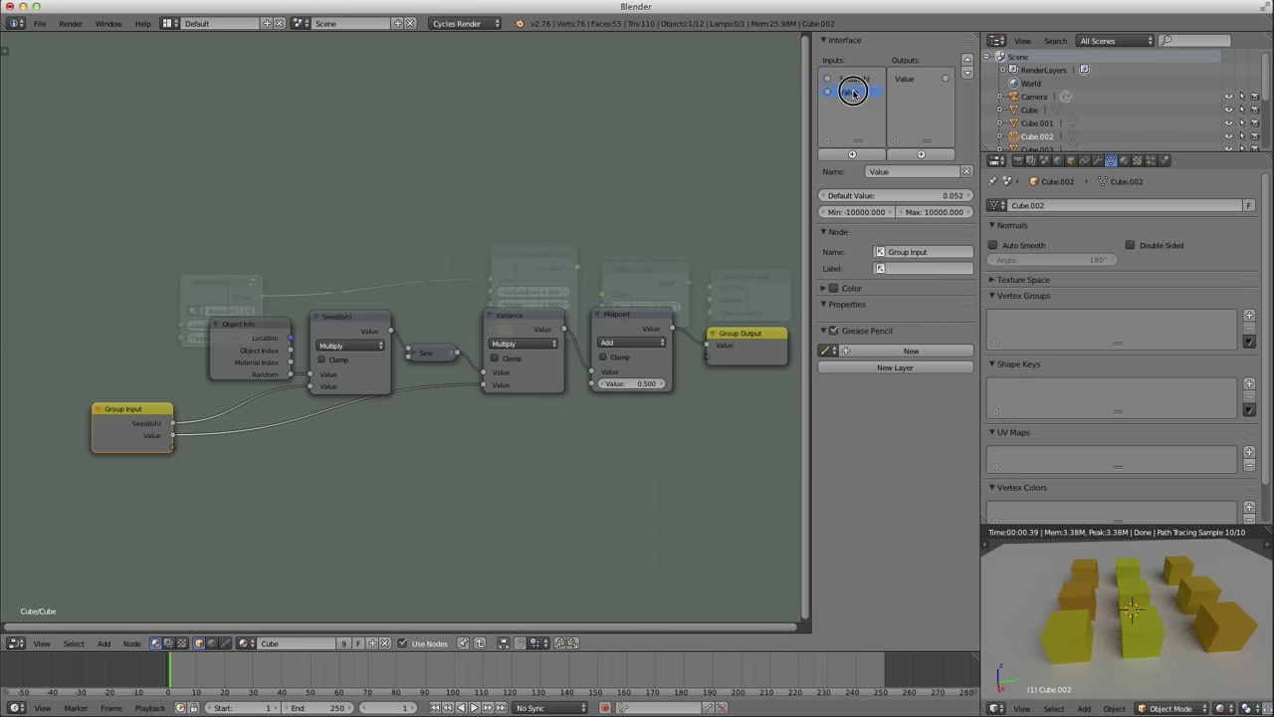
click(898, 172)
text(Variance)
key(Return)
Expose Midpoint's added value as a group input named 'Midpoint'.
drag(172, 450, 592, 383)
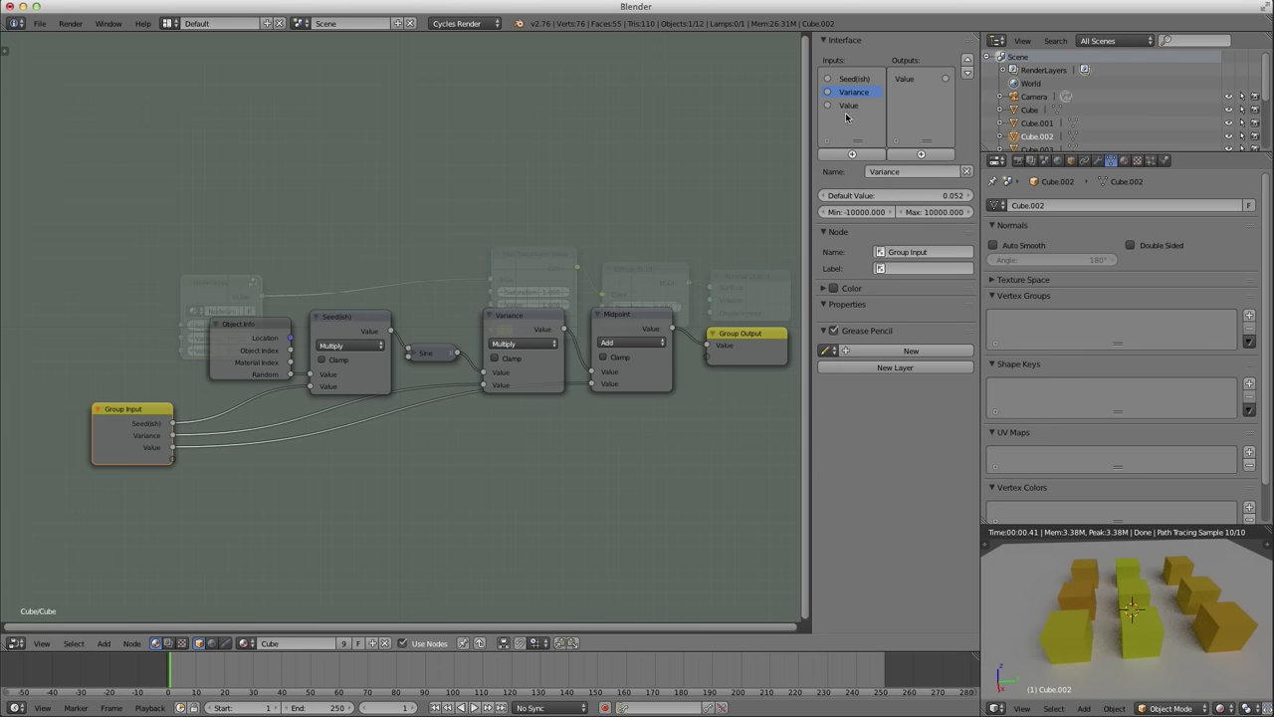
click(848, 105)
click(890, 171)
text(Midpoint)
key(Return)
Give the Variance group input a default value of 0.1.
click(853, 92)
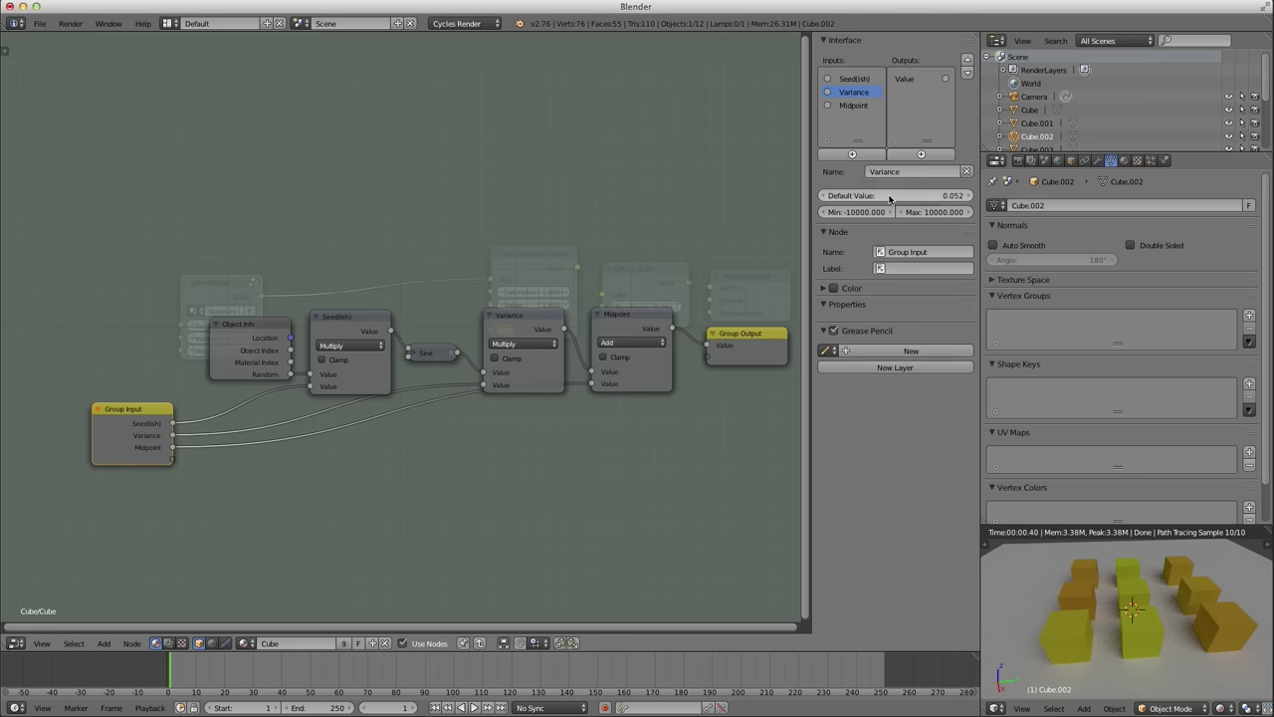
click(927, 198)
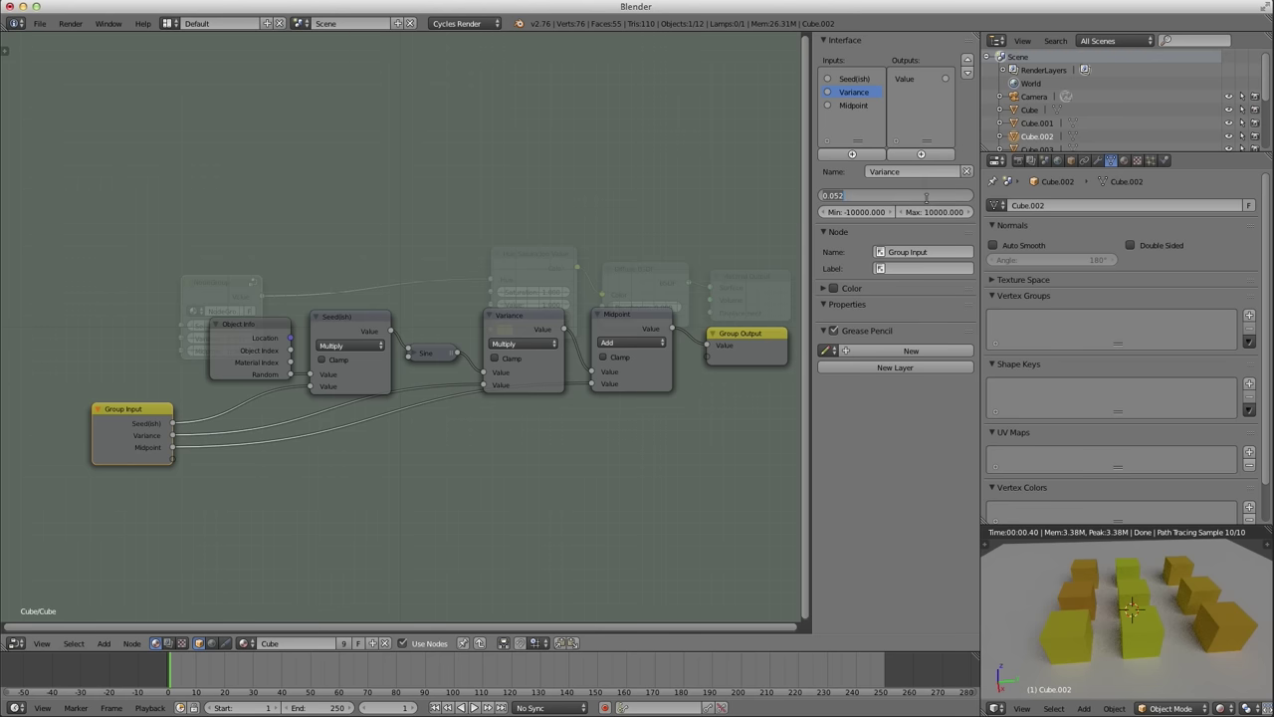
text(.1)
key(Return)
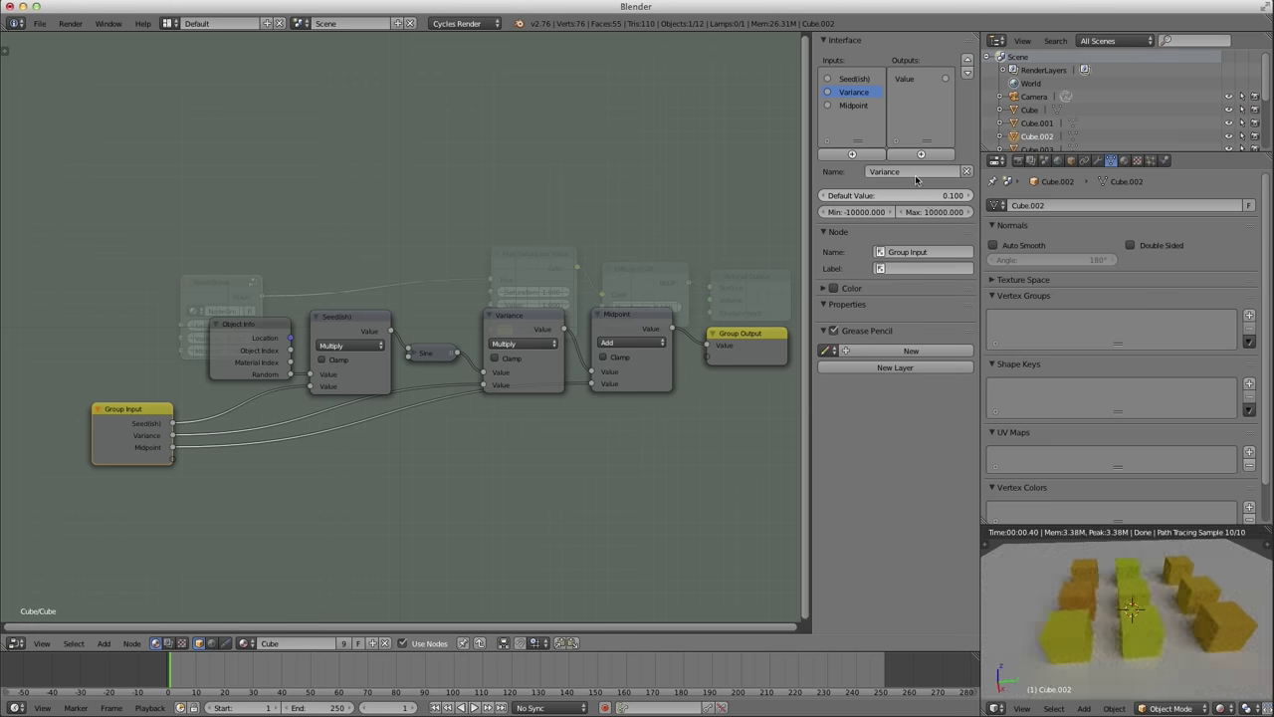
click(860, 81)
Line up the group input, Variance, Midpoint and group output nodes, then rename the Value output.
mouse_move(156, 411)
mouse_down()
mouse_move(127, 406)
mouse_move(139, 410)
mouse_up()
drag(615, 329, 612, 360)
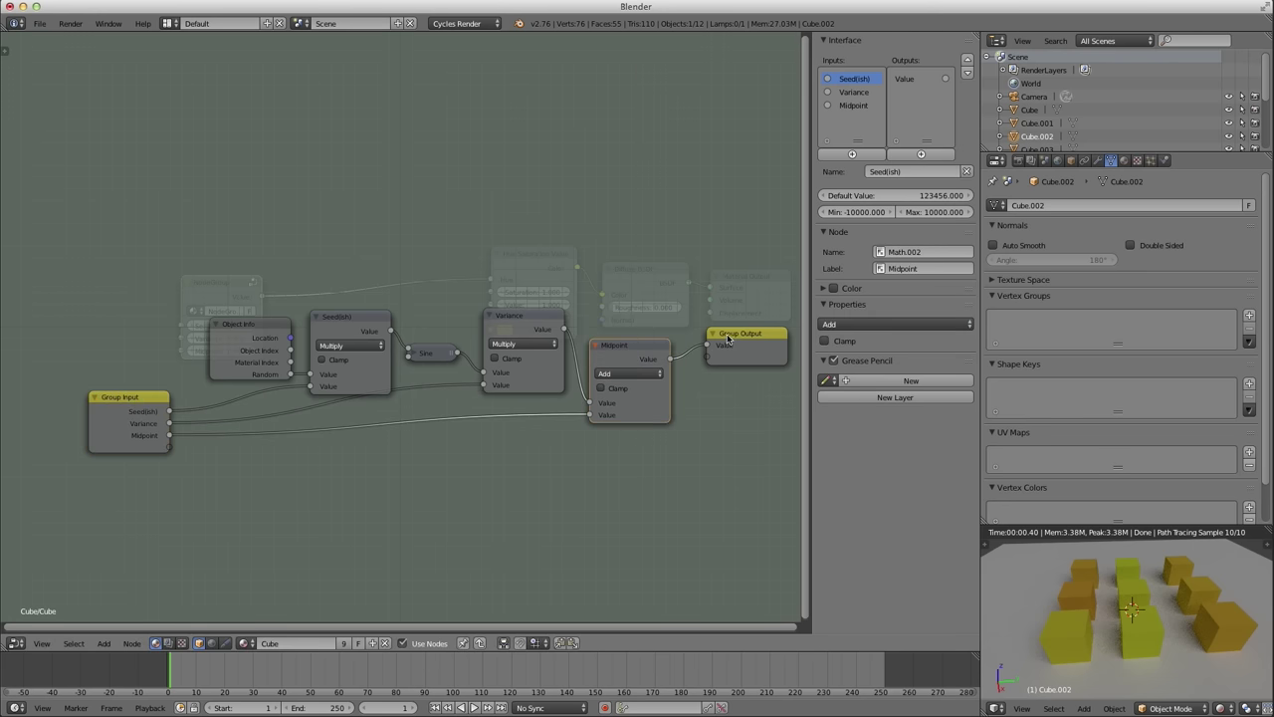
drag(742, 338, 742, 355)
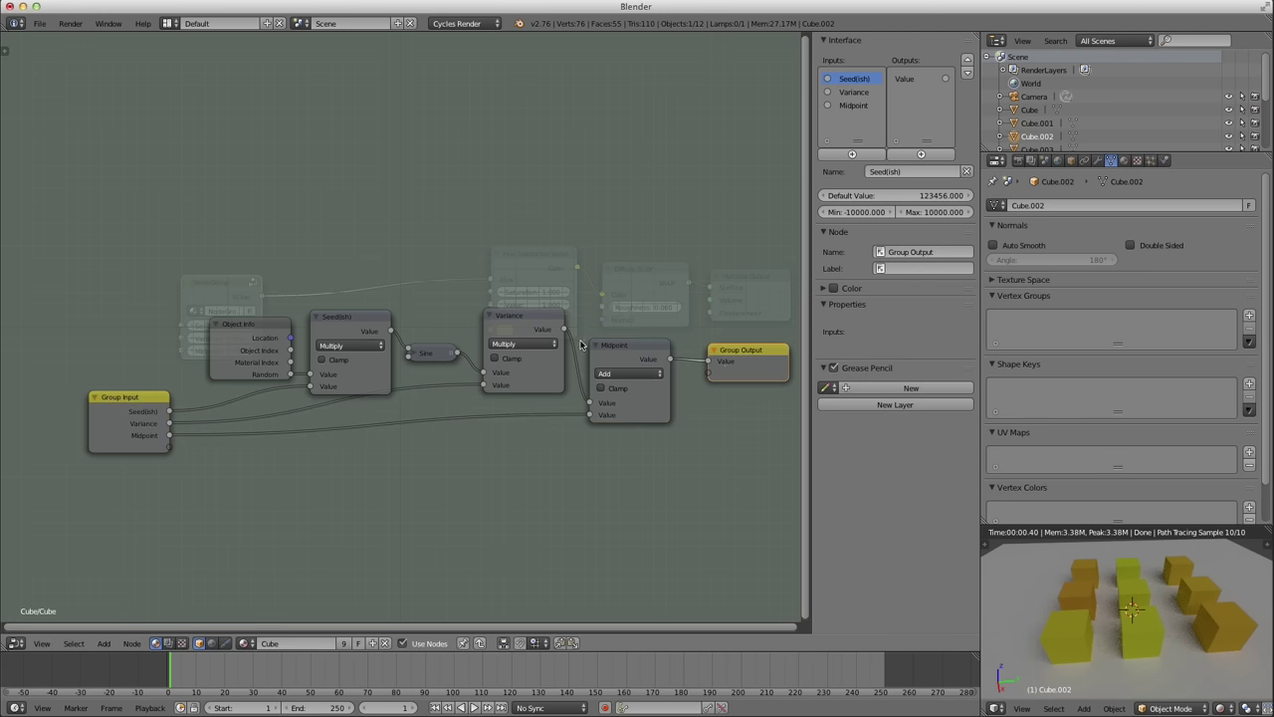
drag(518, 327, 522, 342)
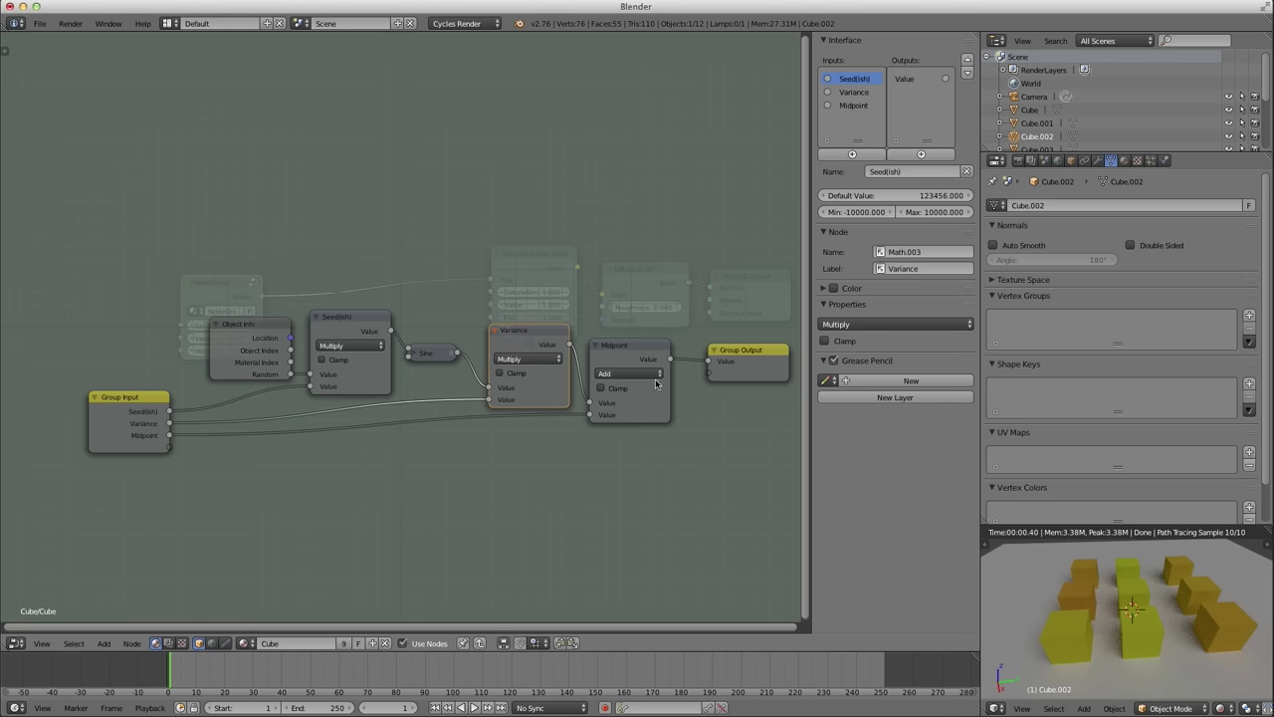
click(629, 361)
click(906, 77)
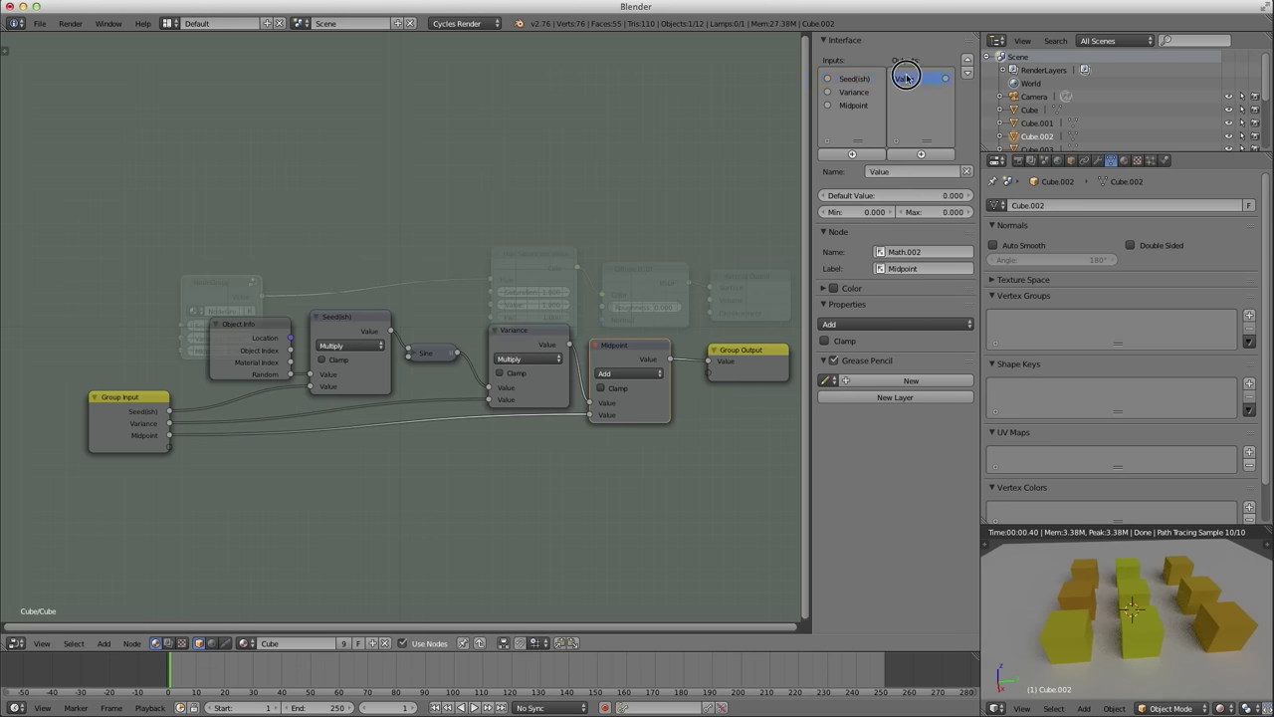
click(908, 171)
Name the group output 'RandomNumber' and return to the material node tree.
text(RandomNumber)
key(Return)
key(Tab)
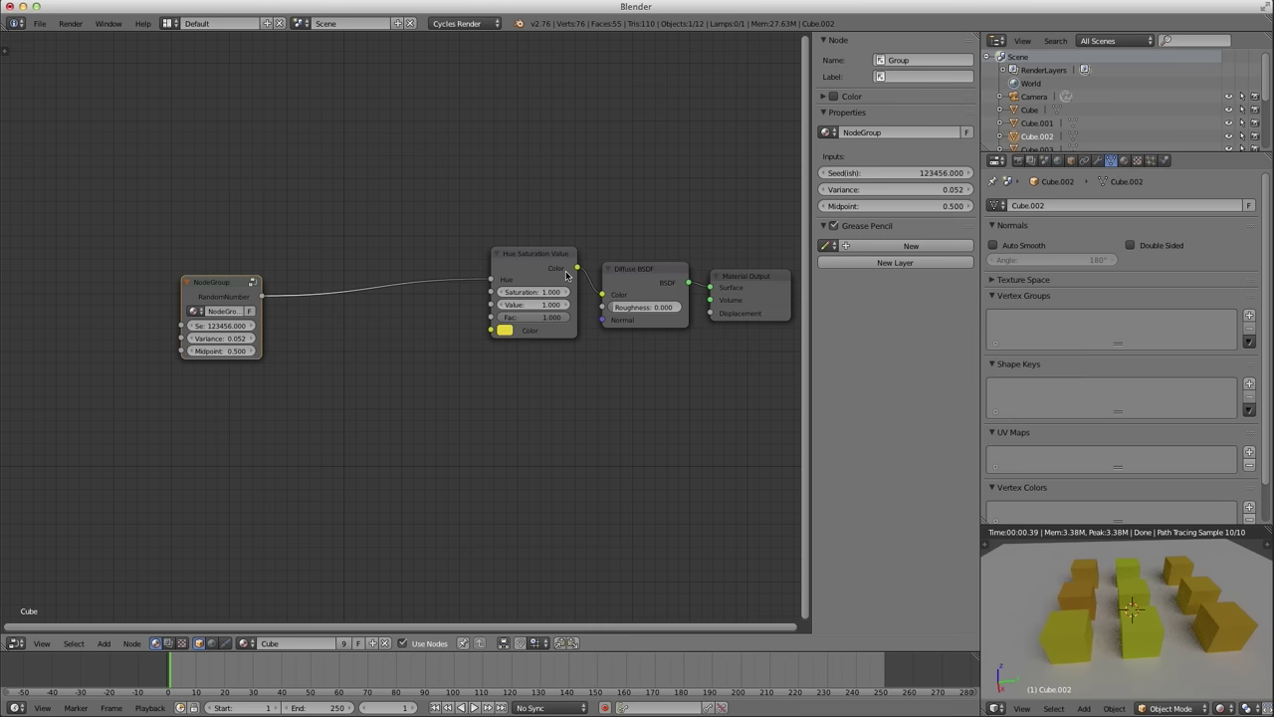
Widen the group node and name it 'Random Number Generator'.
drag(218, 294, 226, 290)
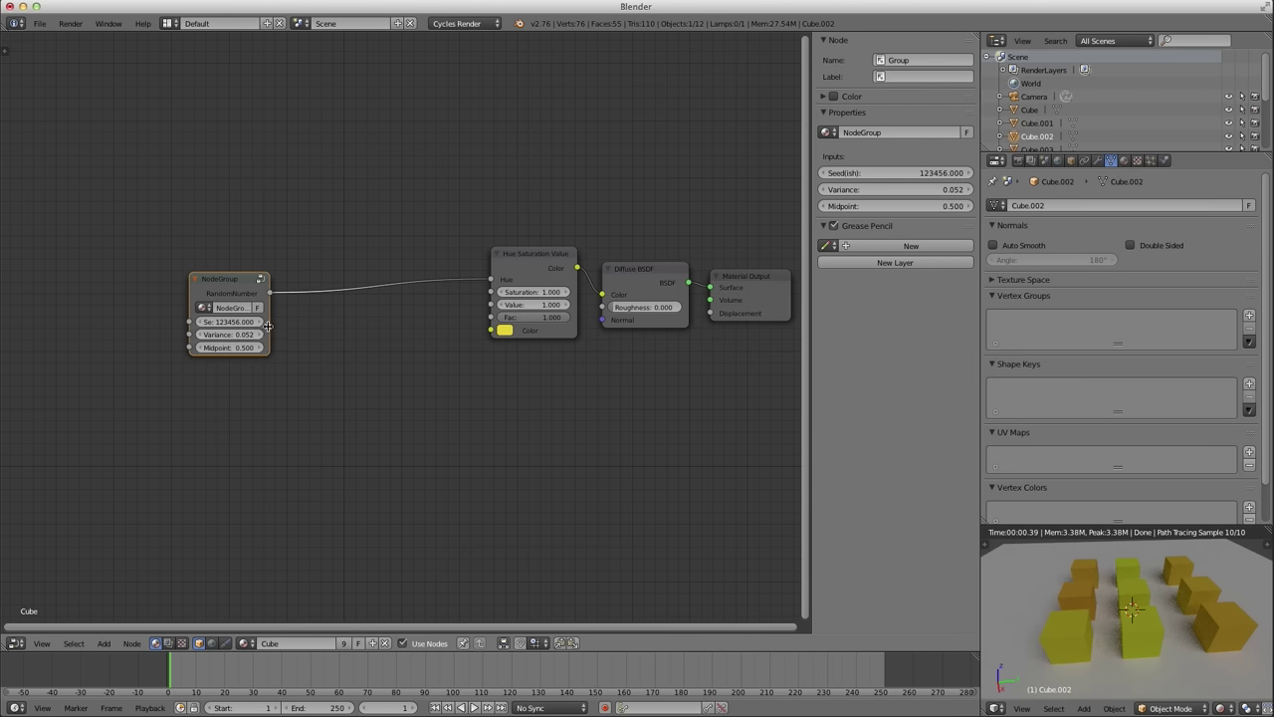
drag(264, 329, 365, 329)
double_click(271, 308)
text(R)
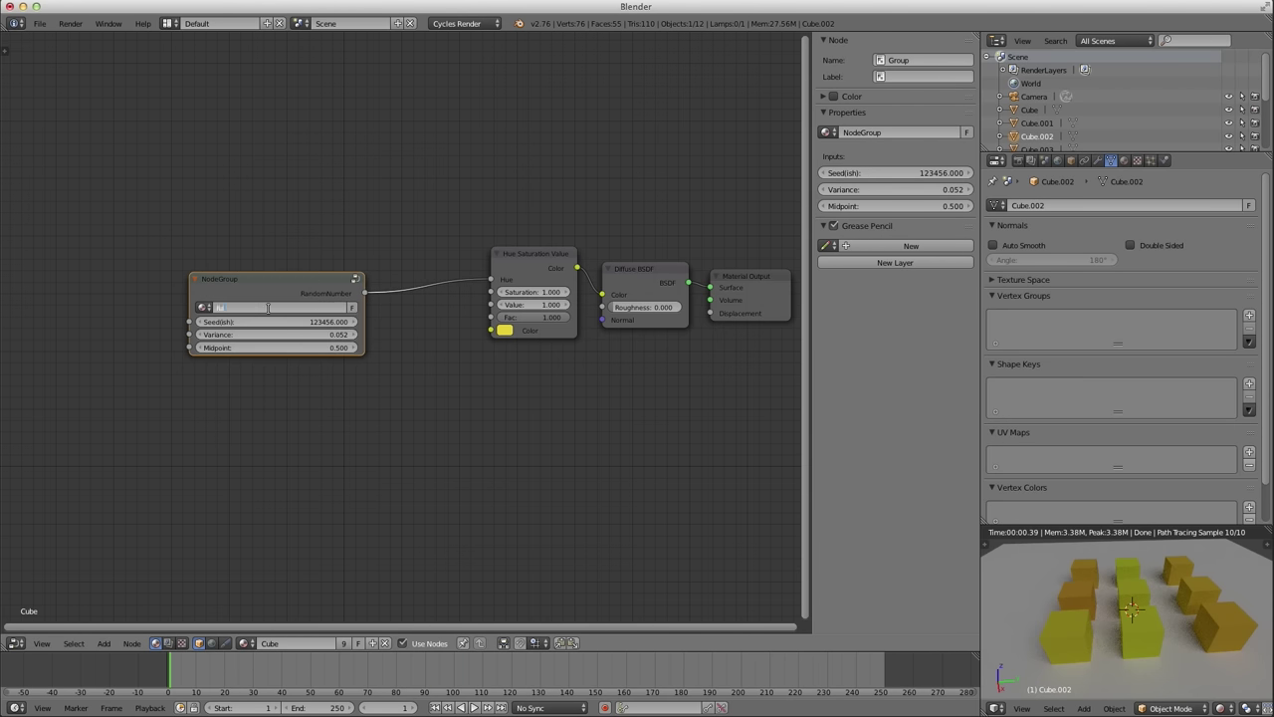
text(andom Number Generator)
key(Return)
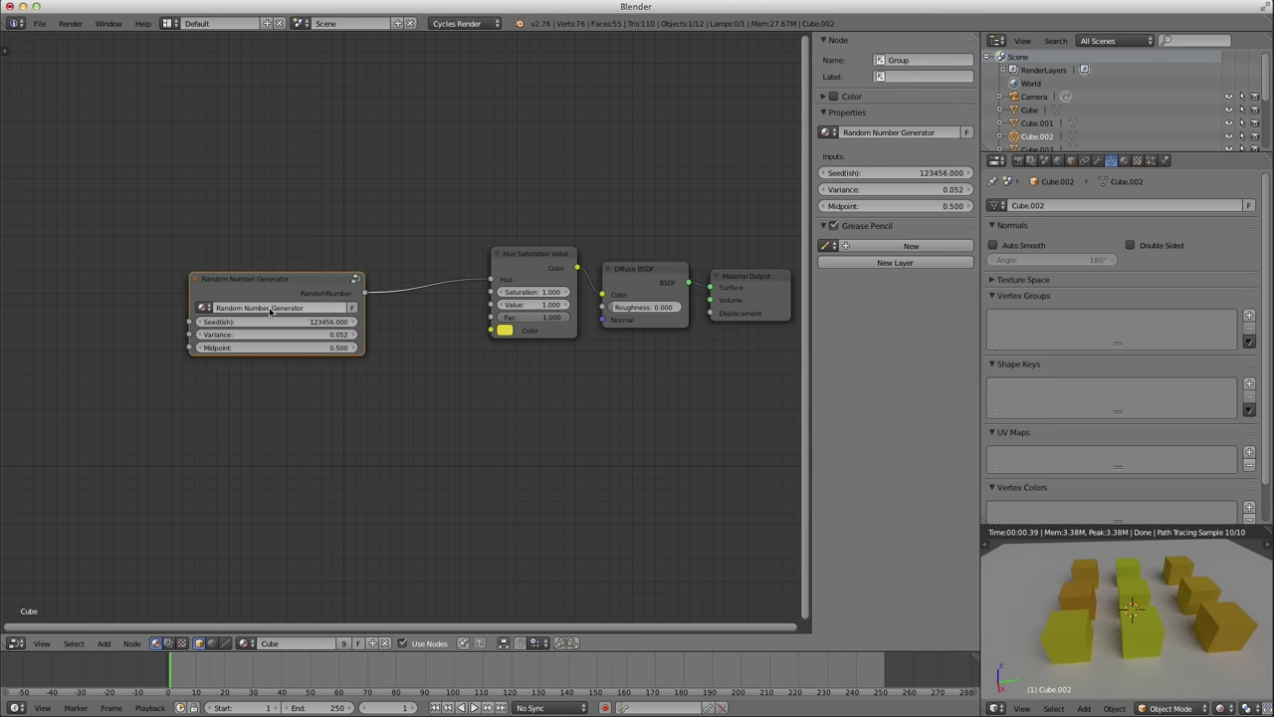
double_click(320, 308)
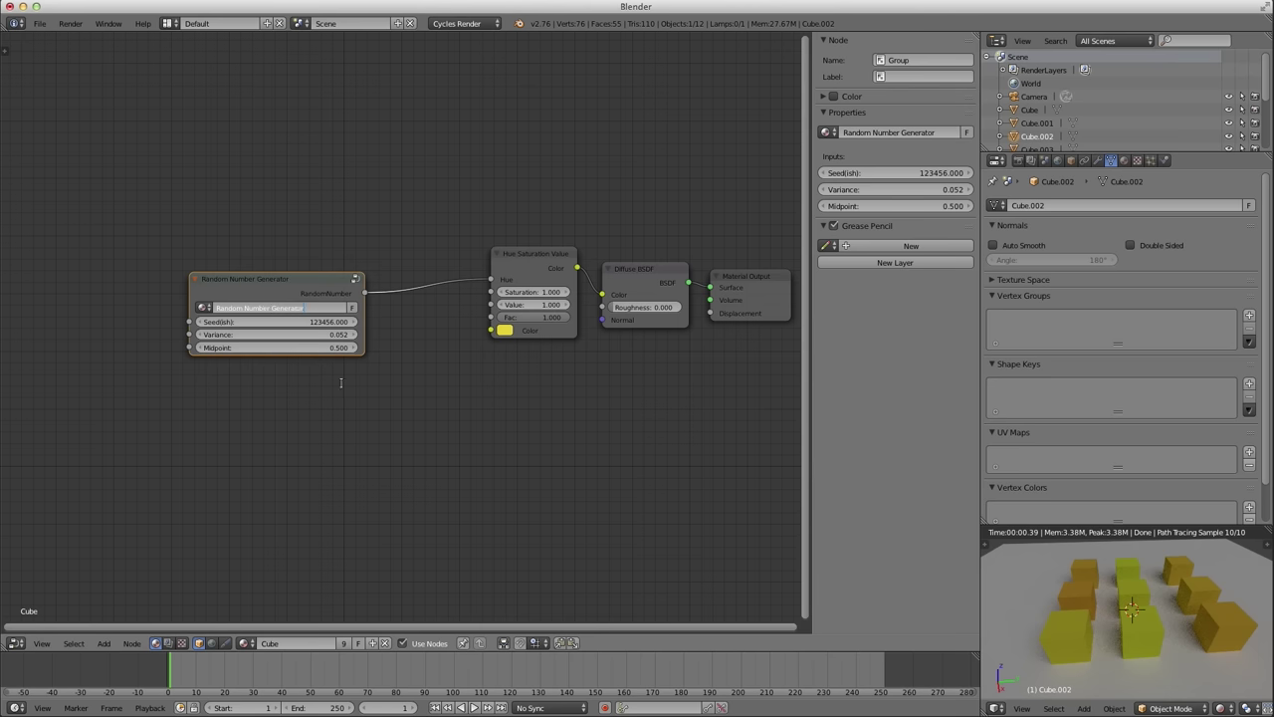
key(Escape)
Set the generator's Variance to 0.002 and Seed(ish) to 123, then duplicate it.
drag(286, 299, 255, 307)
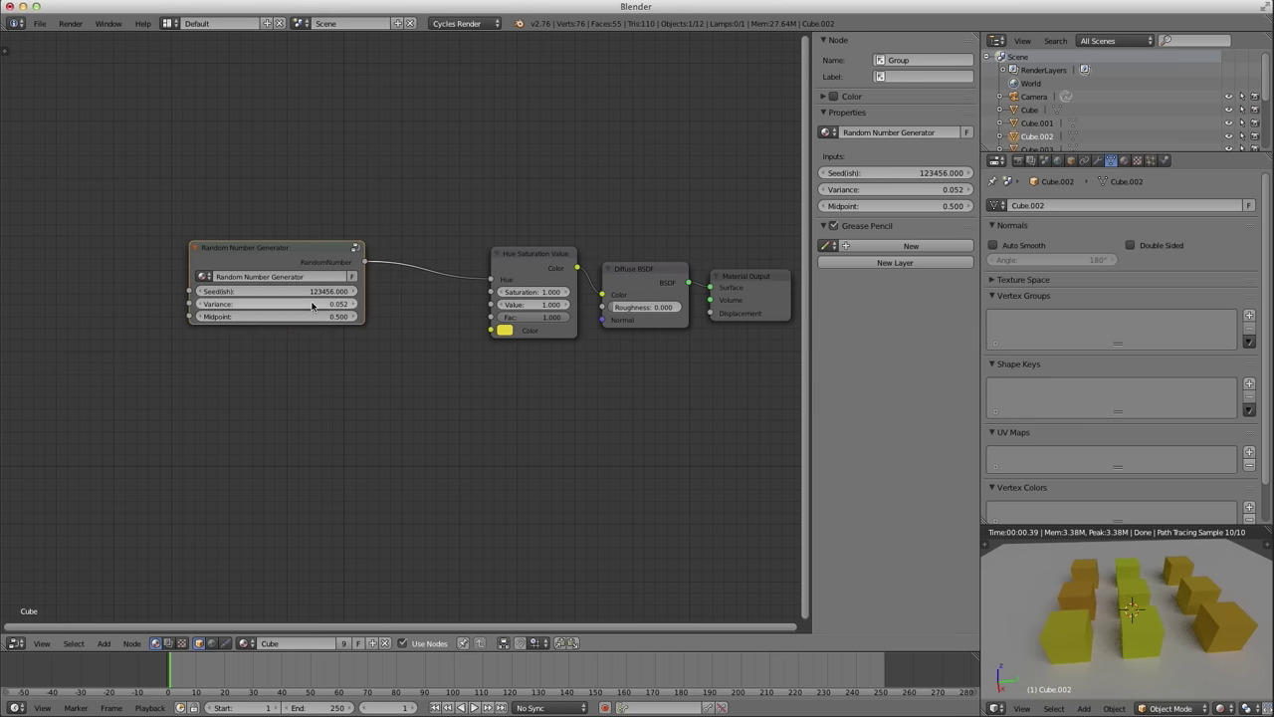
drag(312, 307, 253, 292)
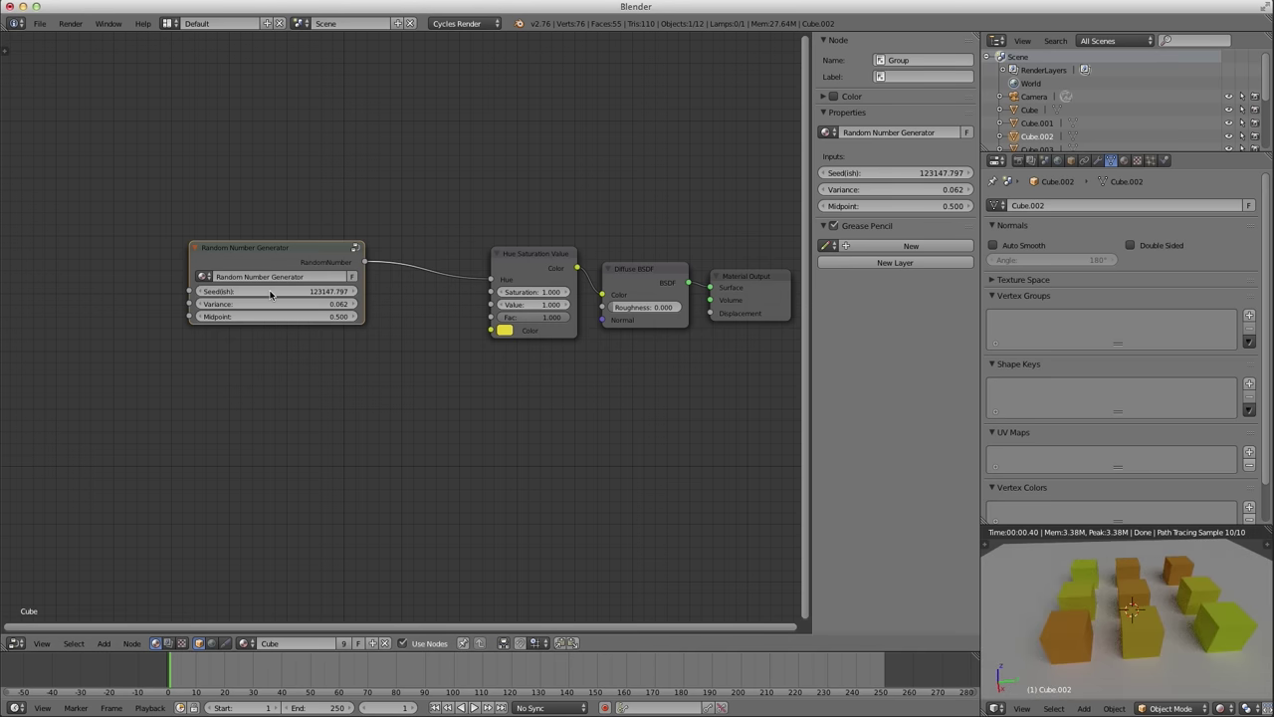
click(270, 292)
text(123)
key(Return)
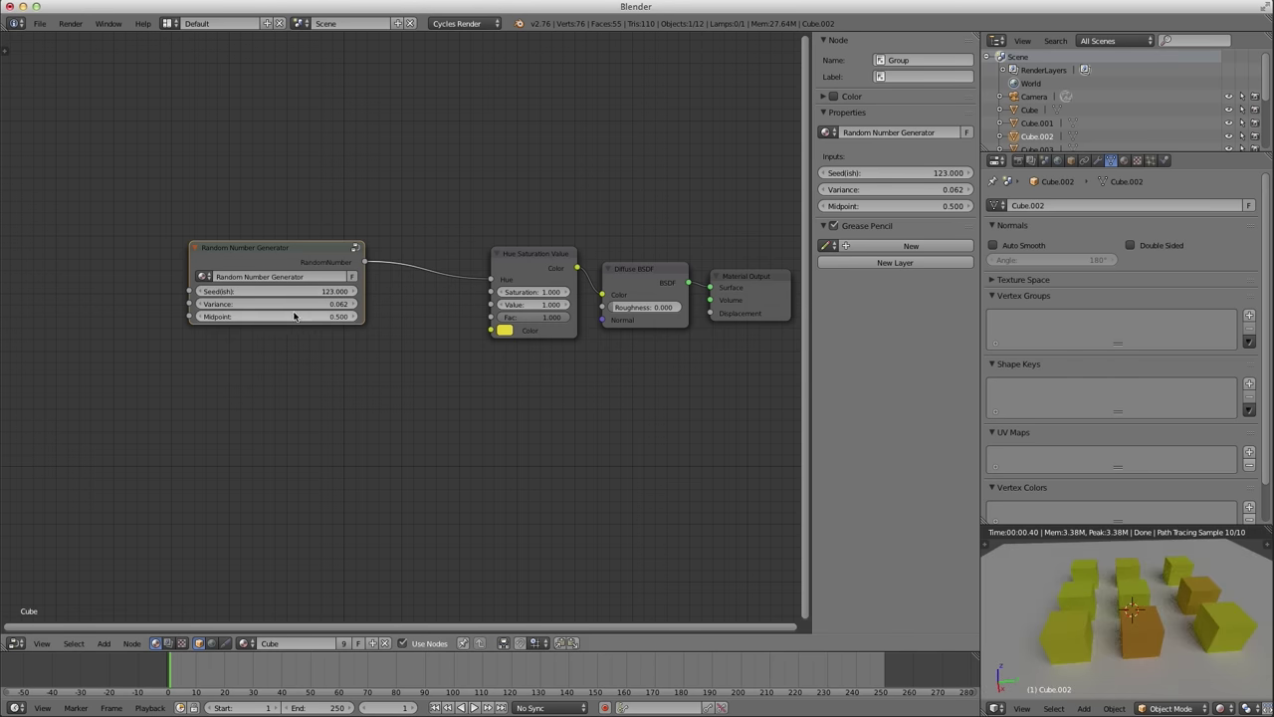
drag(283, 261, 274, 189)
key(shift+d)
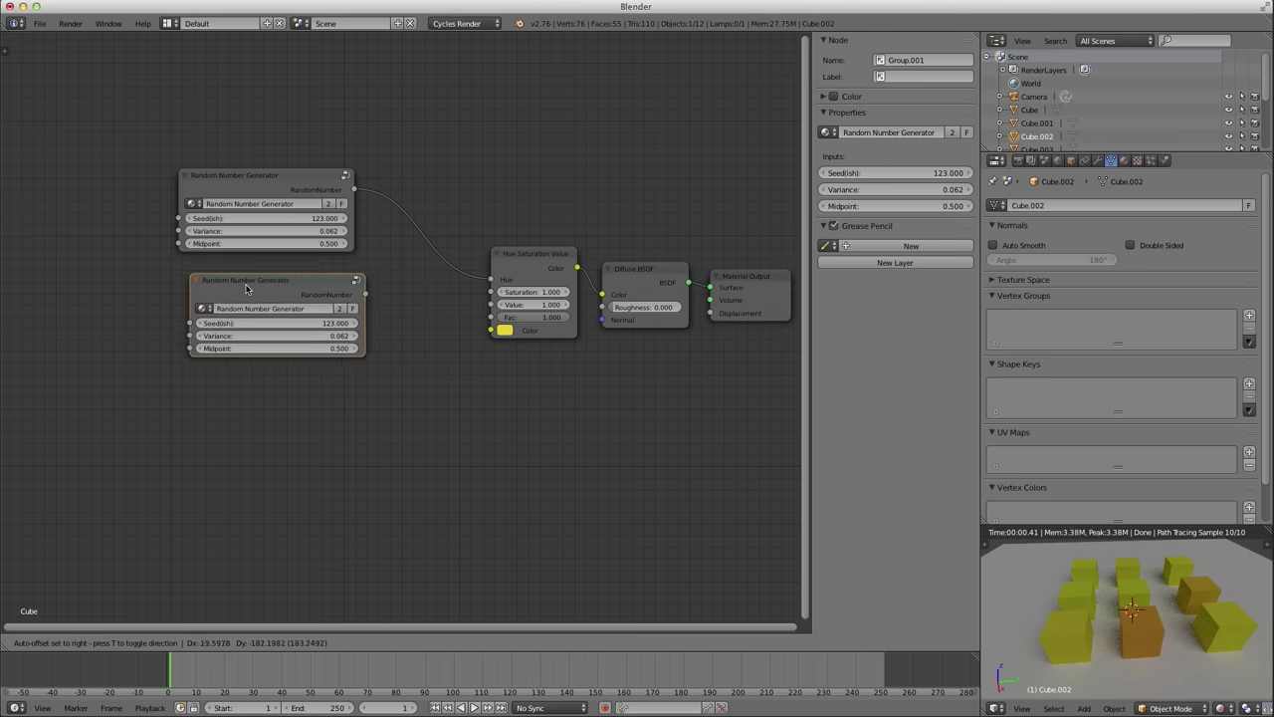
Place the copy below, connect it to Saturation, and set its Midpoint to 1.
click(236, 278)
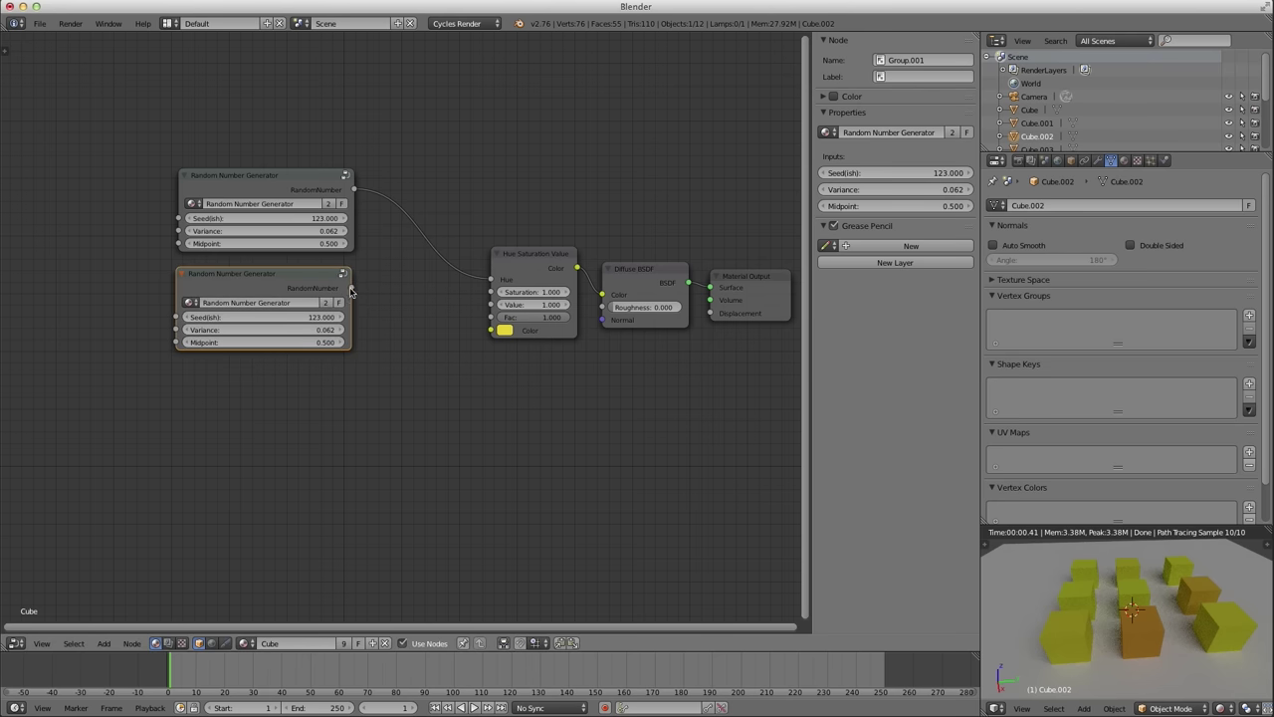
drag(350, 289, 491, 292)
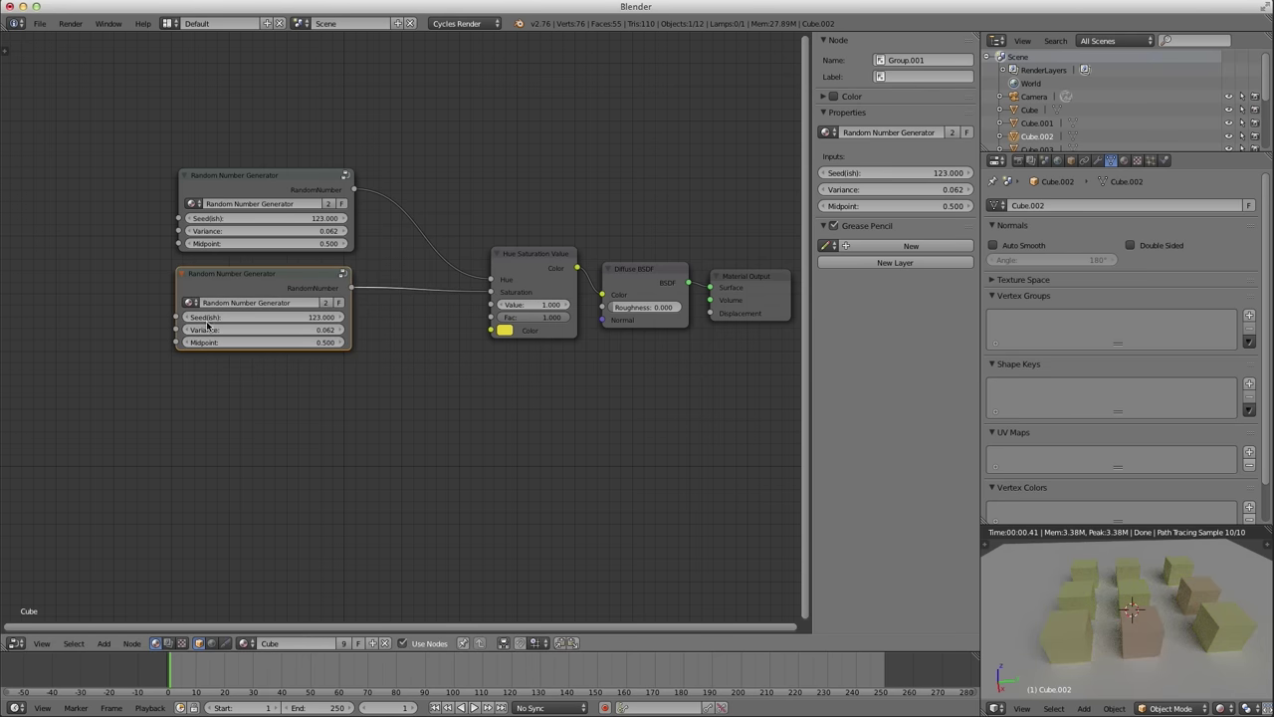
click(231, 342)
text(1)
key(Return)
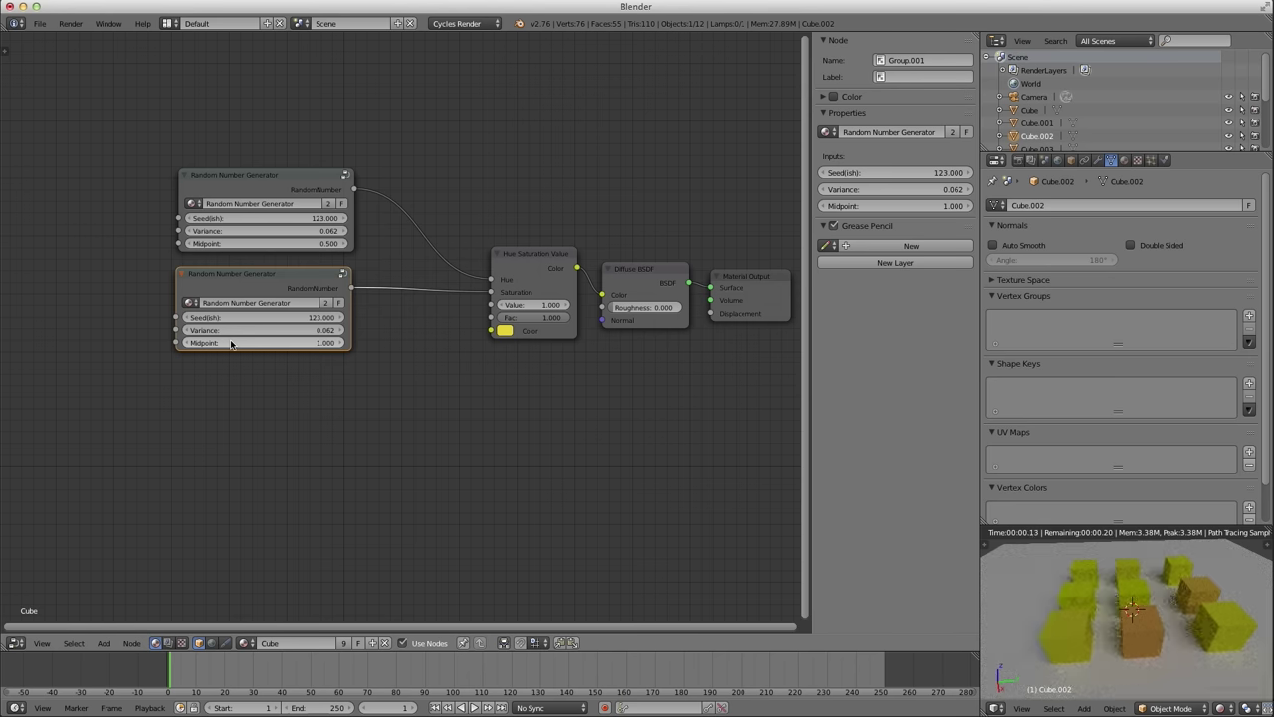
Give the copy Seed(ish) 1234 and Variance 0.450, then duplicate it again.
click(236, 316)
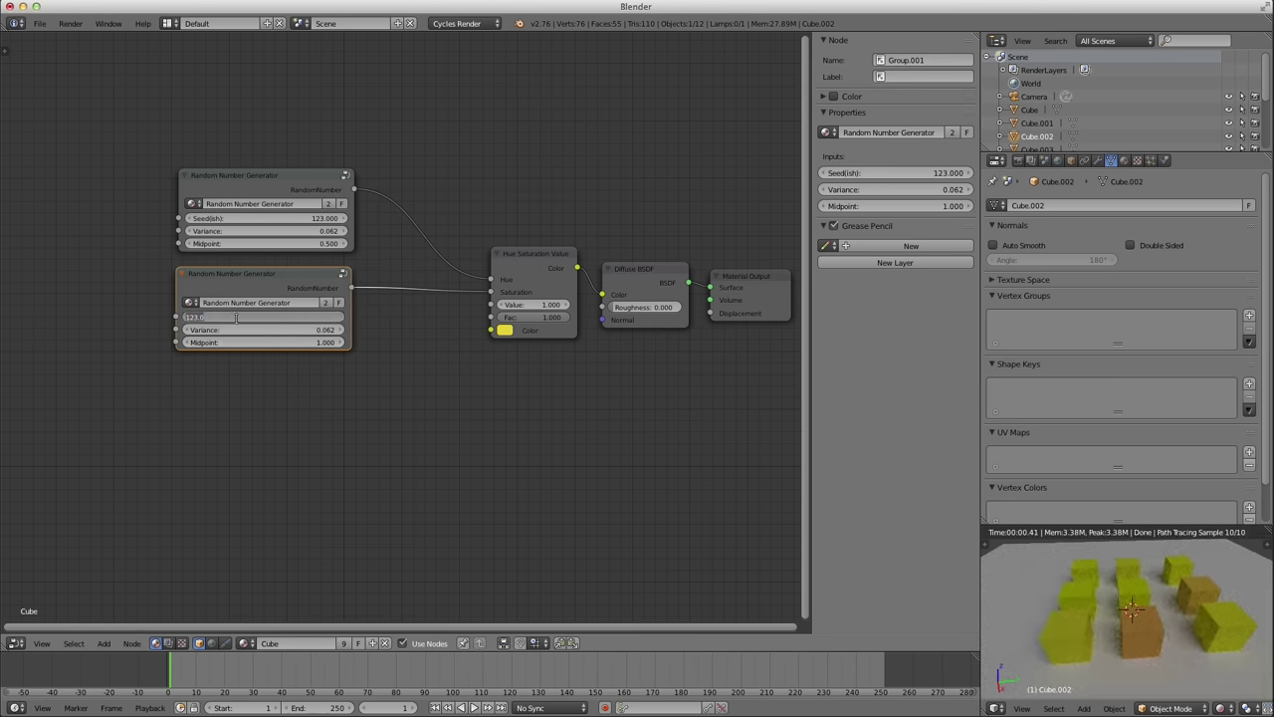
key(Return)
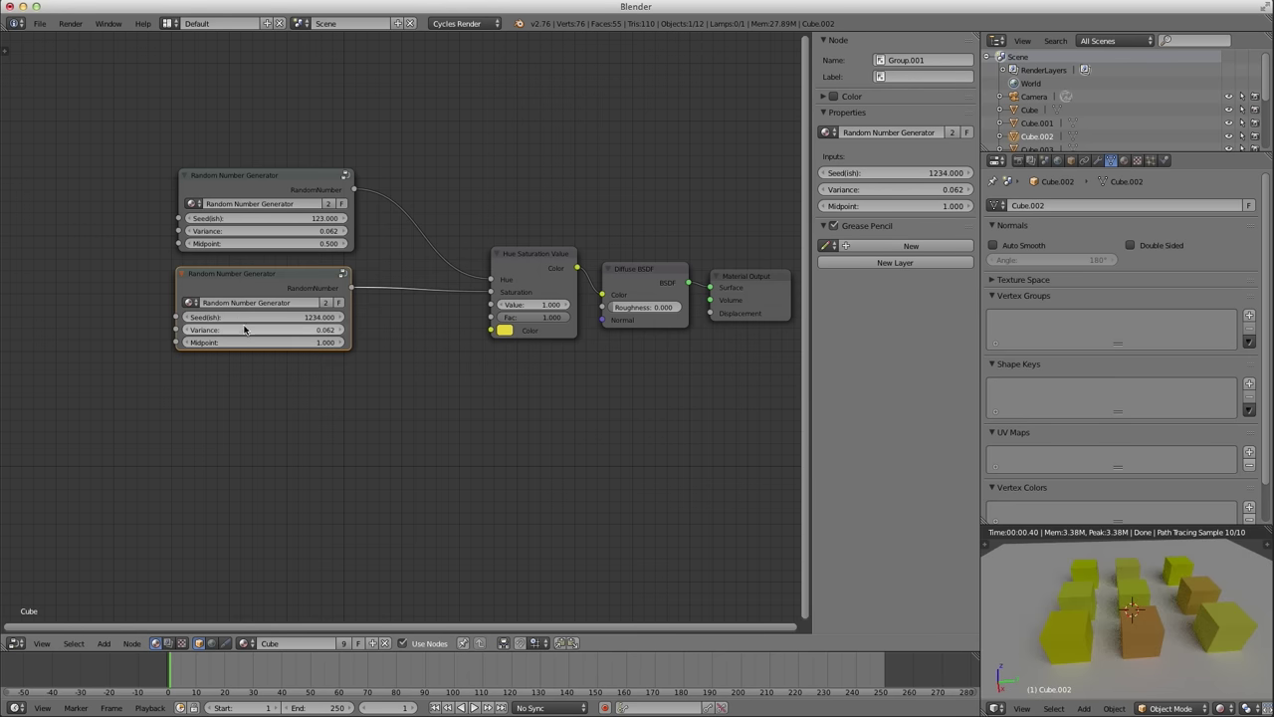
drag(246, 330, 376, 329)
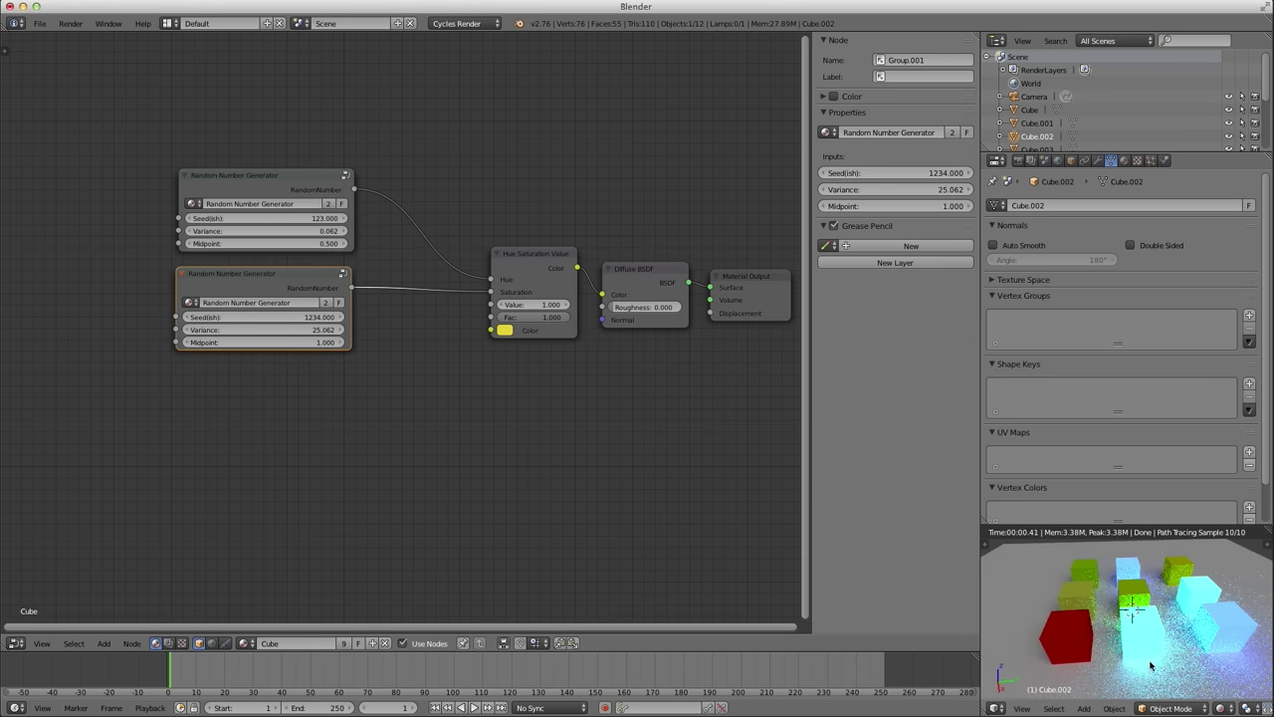
drag(317, 330, 290, 331)
click(291, 330)
text(0.43)
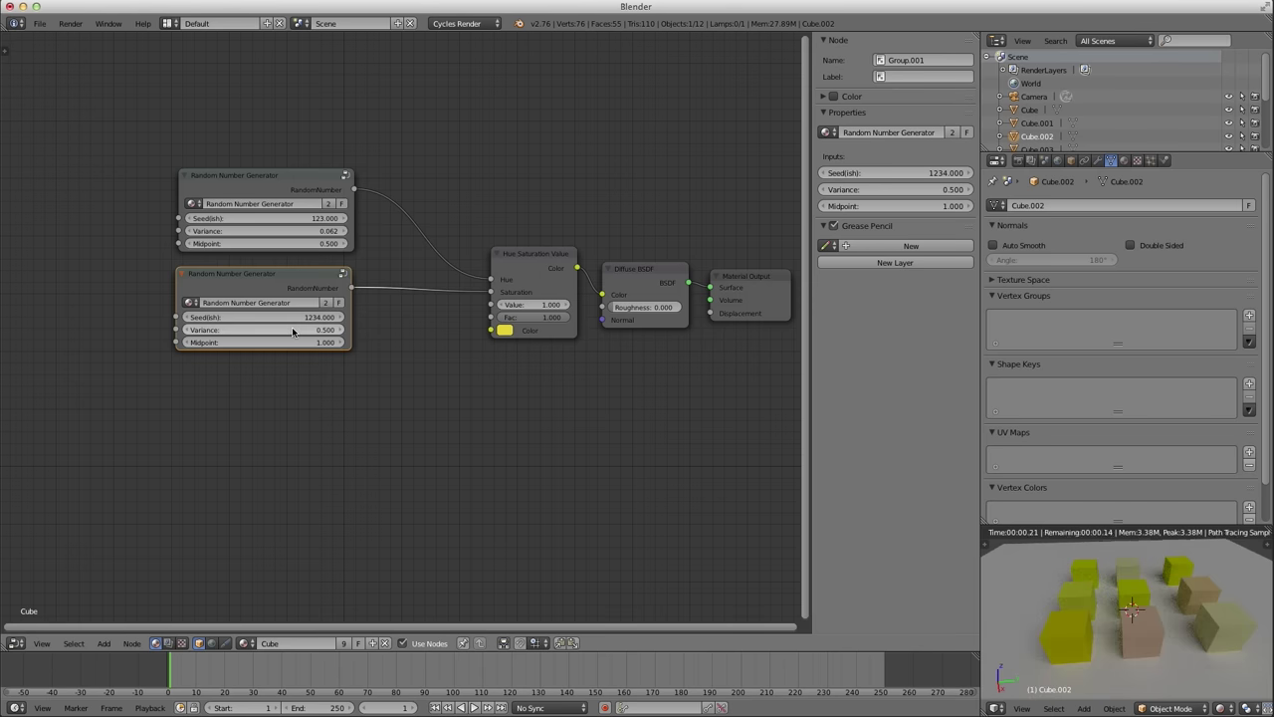
key(Return)
drag(291, 329, 302, 330)
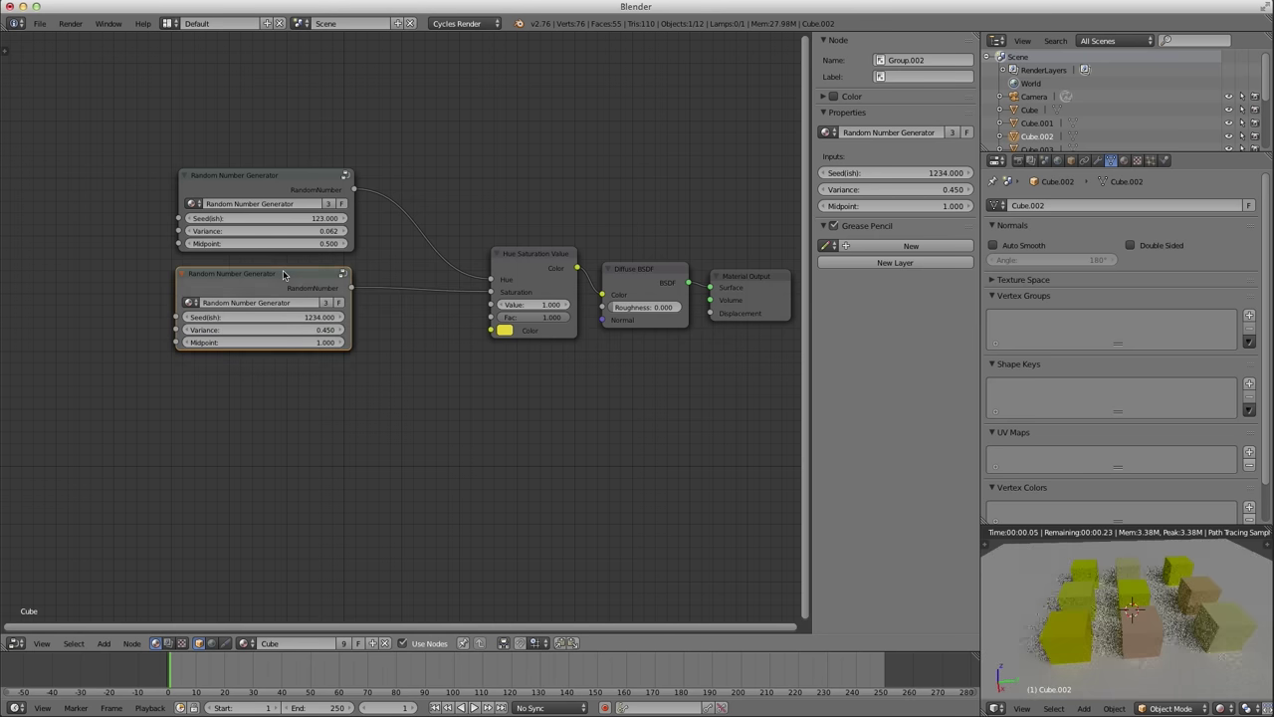
key(shift+d)
Connect the third generator to Value and set its Seed(ish) to 12345.
click(342, 395)
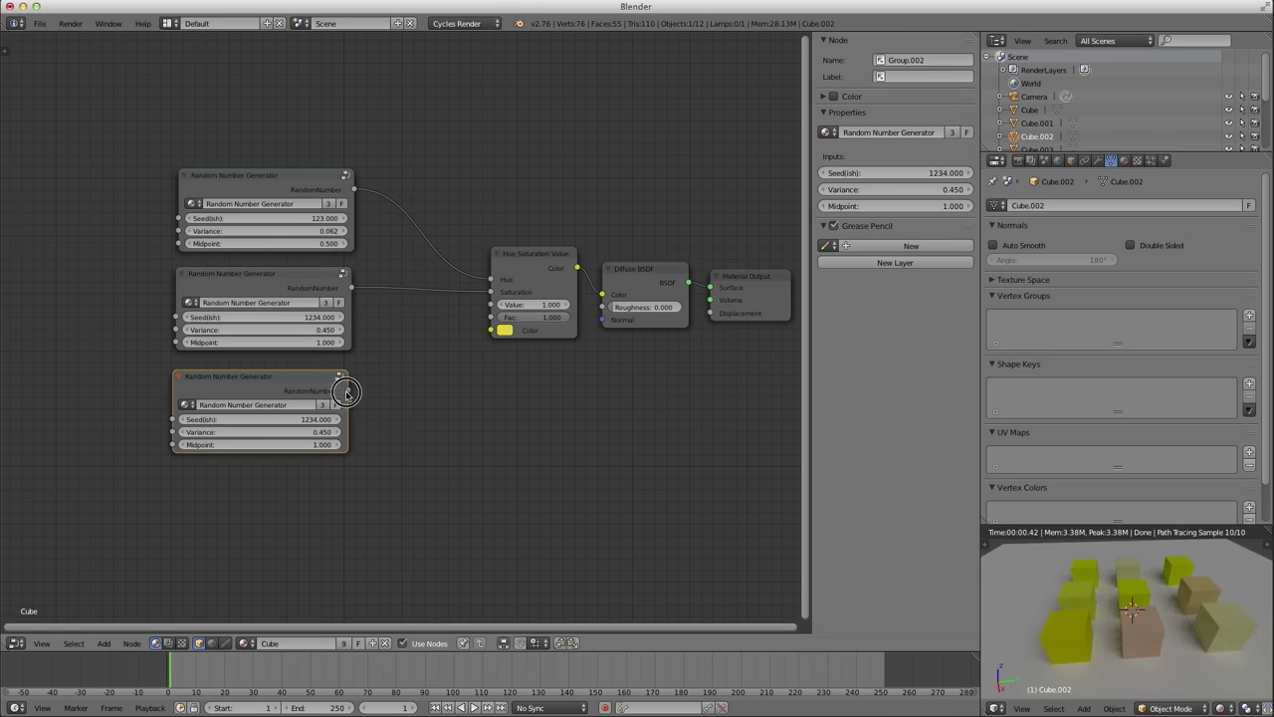
drag(348, 390, 491, 304)
click(283, 422)
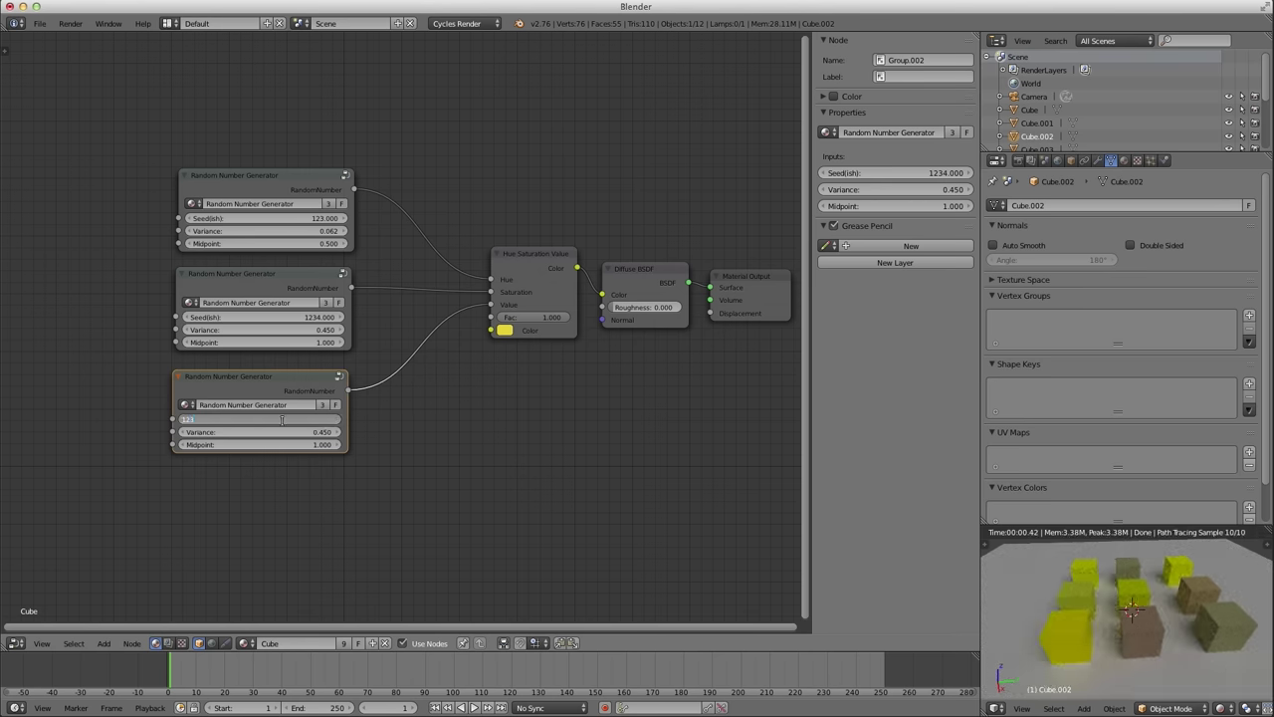
text(12345)
key(Return)
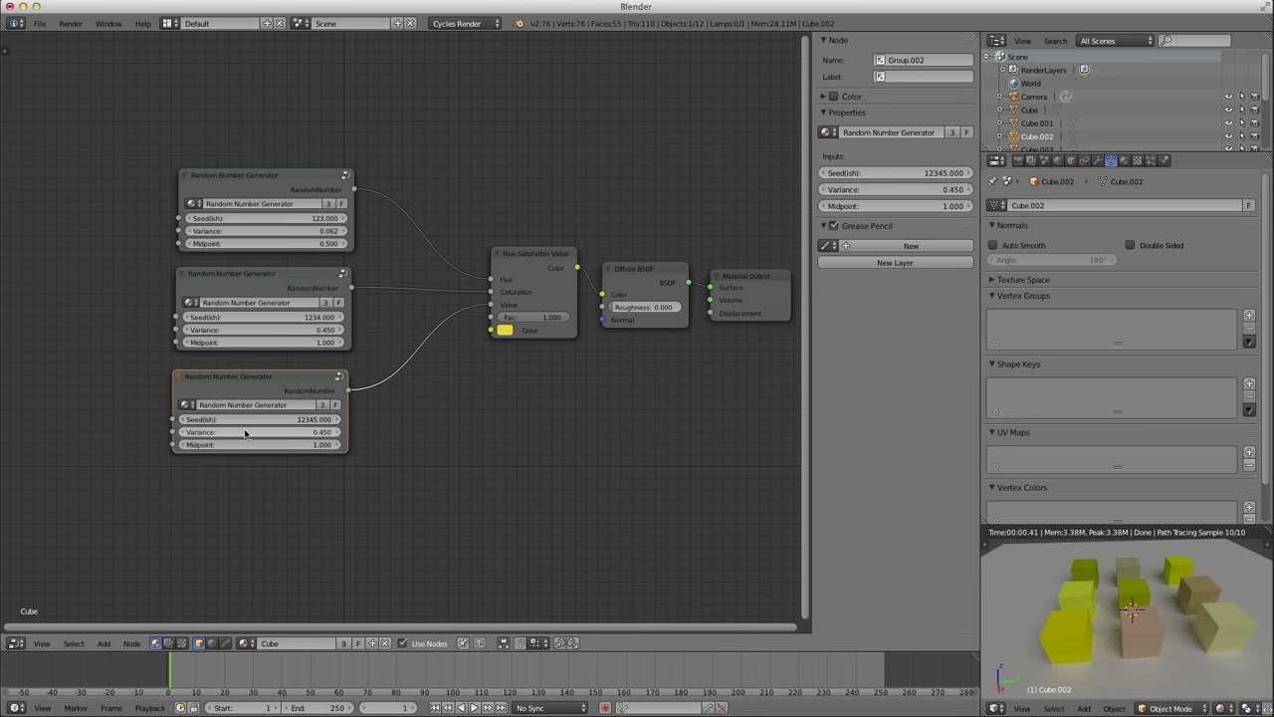
Set the third generator's Variance to 0.270 and lower the first's to 0.022.
mouse_move(244, 431)
mouse_down()
mouse_move(319, 431)
mouse_move(243, 431)
mouse_up()
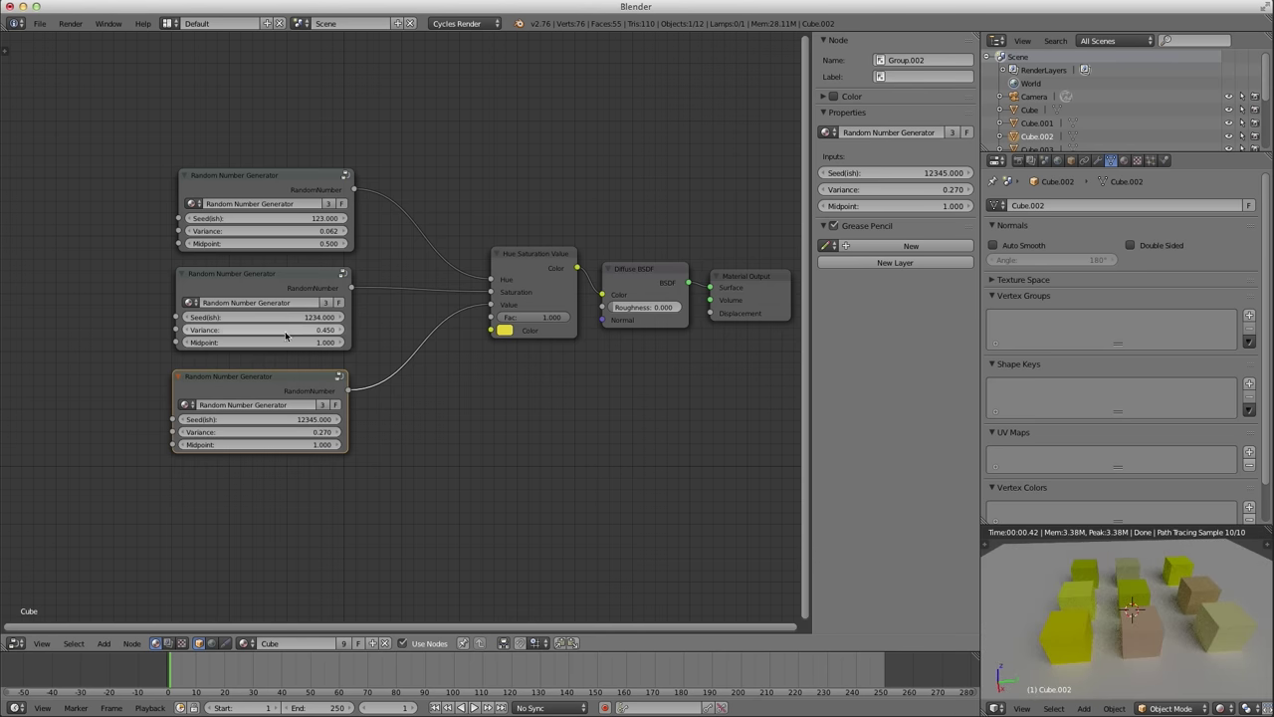
drag(249, 329, 298, 333)
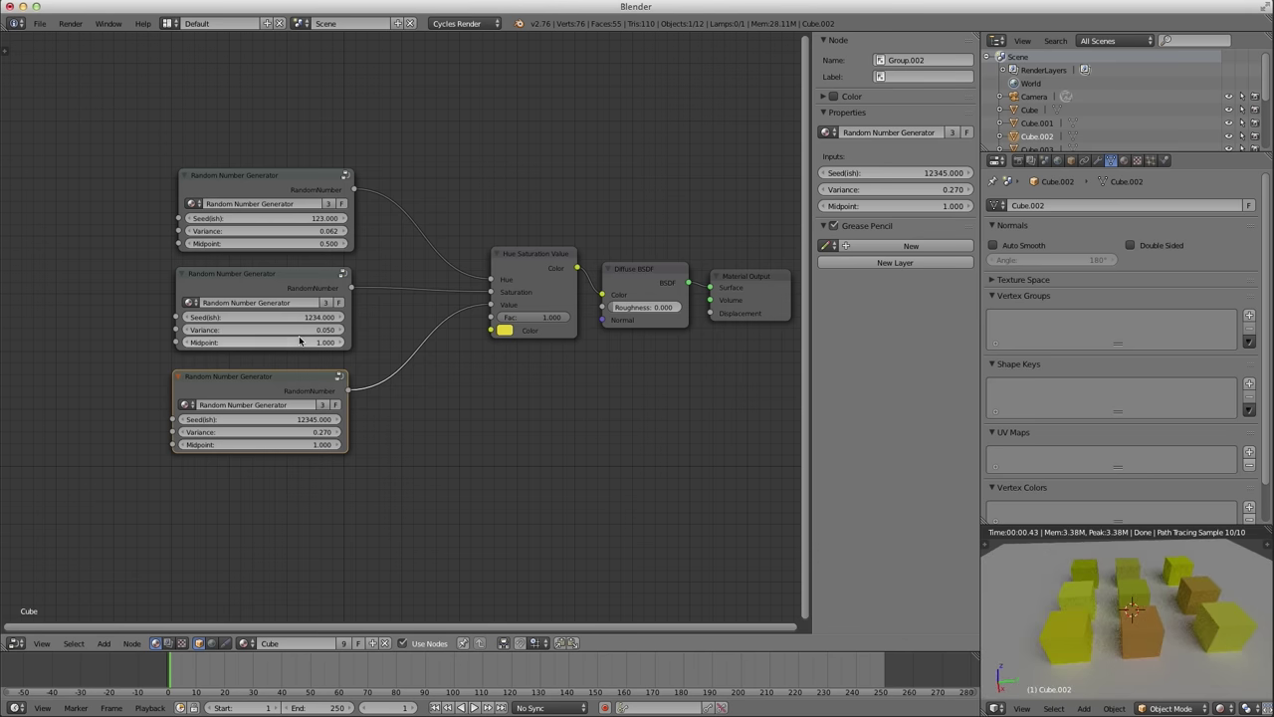
mouse_move(306, 235)
mouse_down()
mouse_move(319, 235)
mouse_move(304, 235)
mouse_up()
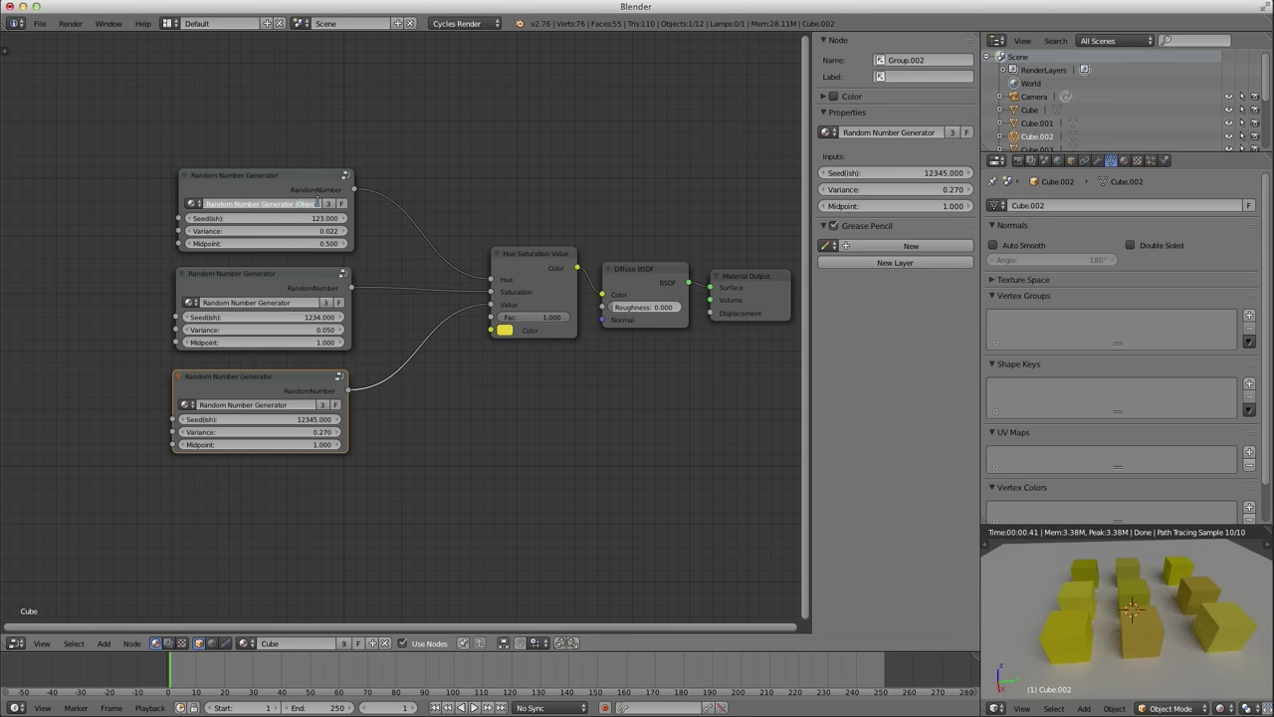
Name the group 'Random Number Generator (Objects)' and widen all three generator nodes.
key(Return)
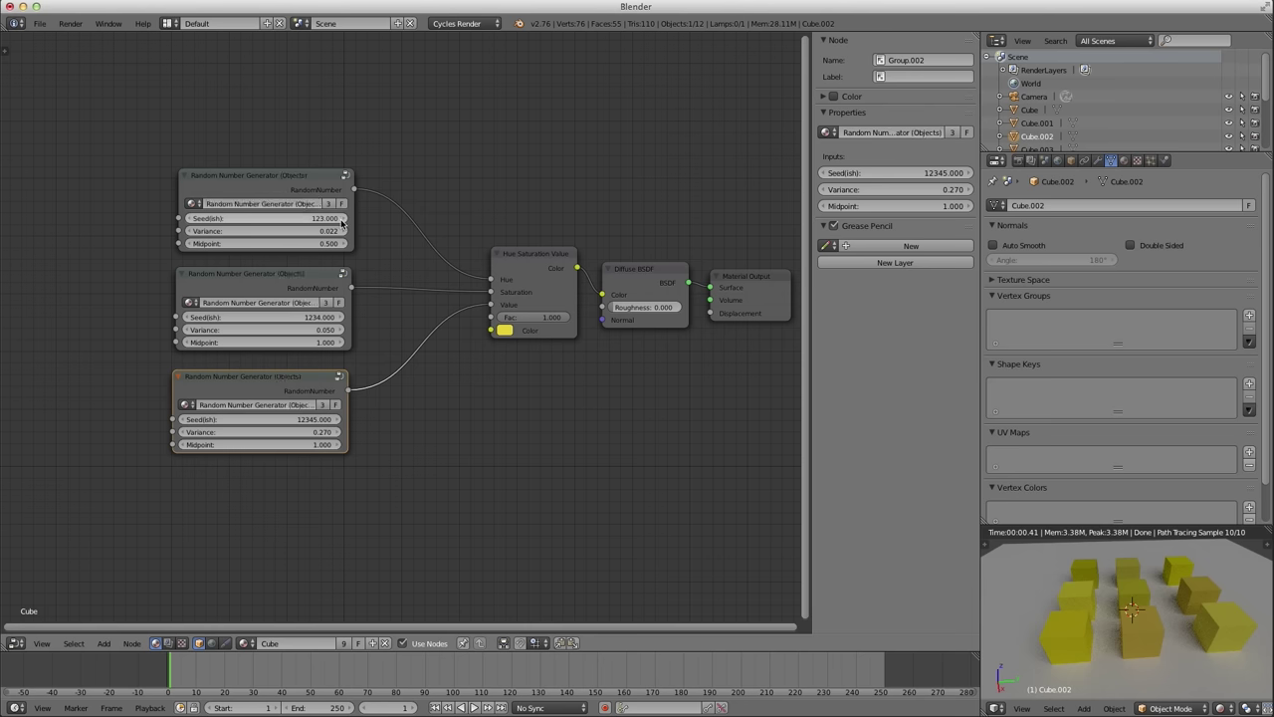
drag(351, 221, 370, 223)
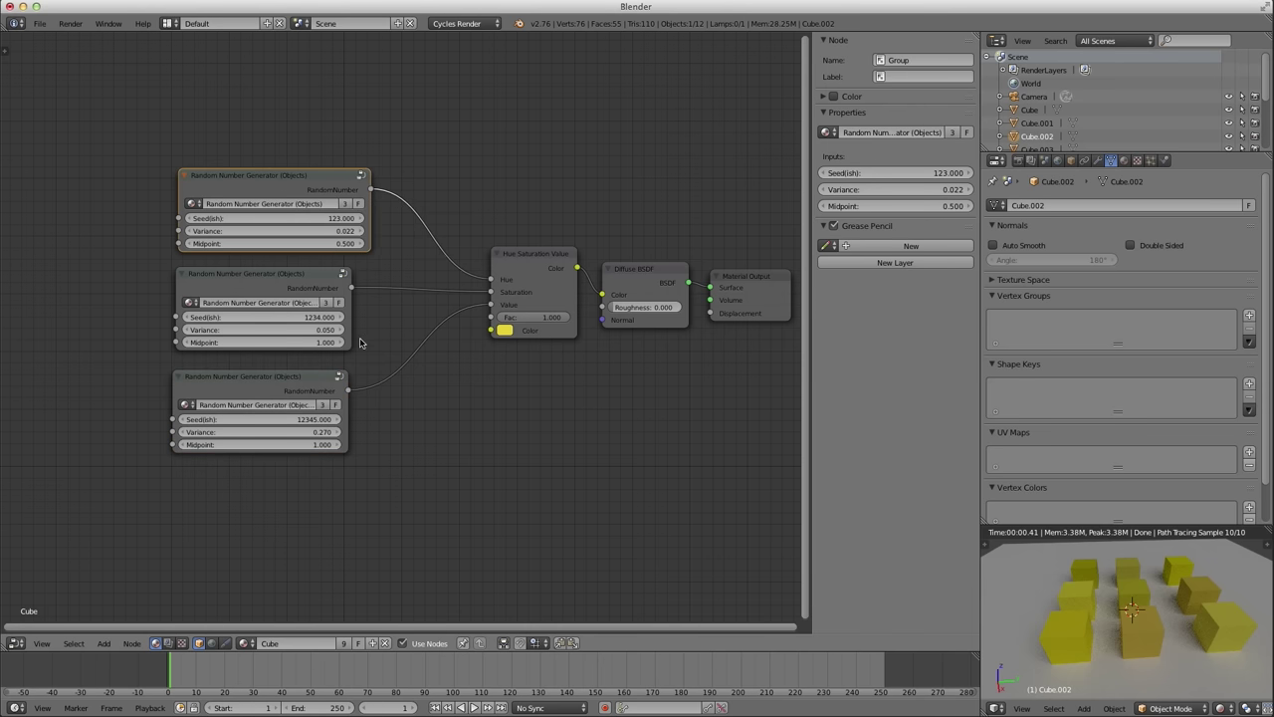
drag(349, 322, 371, 325)
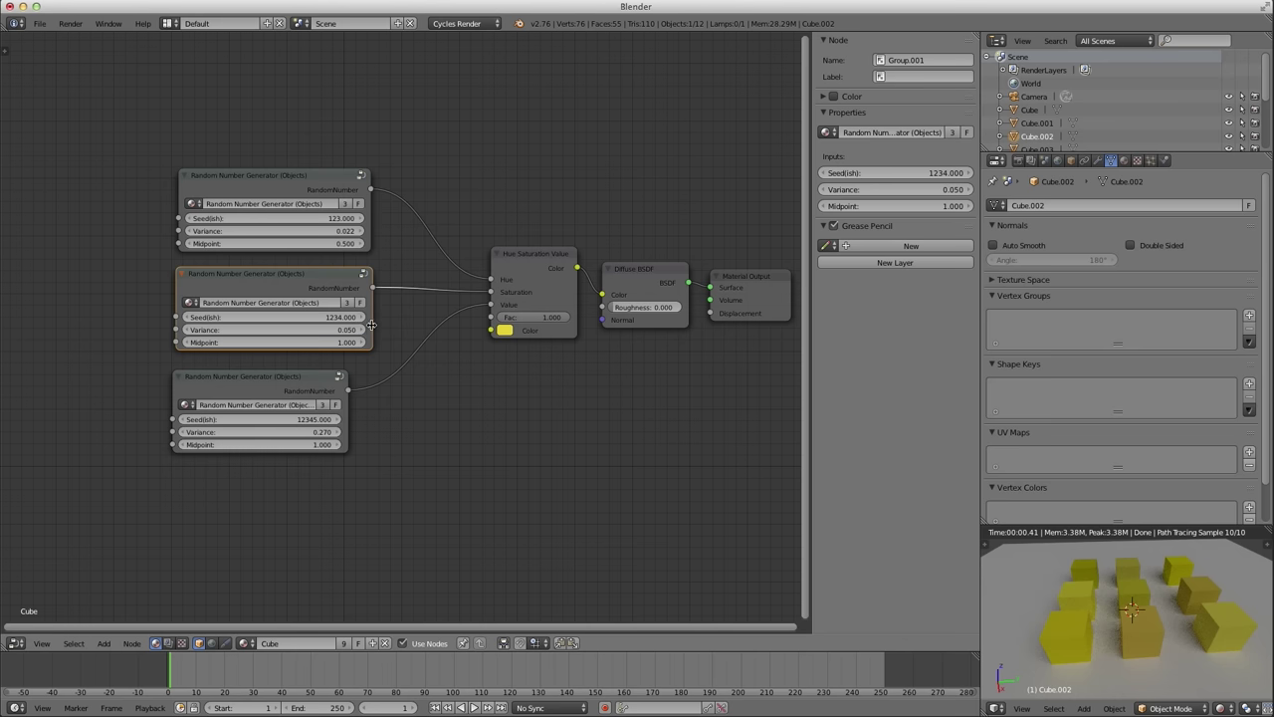
drag(349, 419, 373, 413)
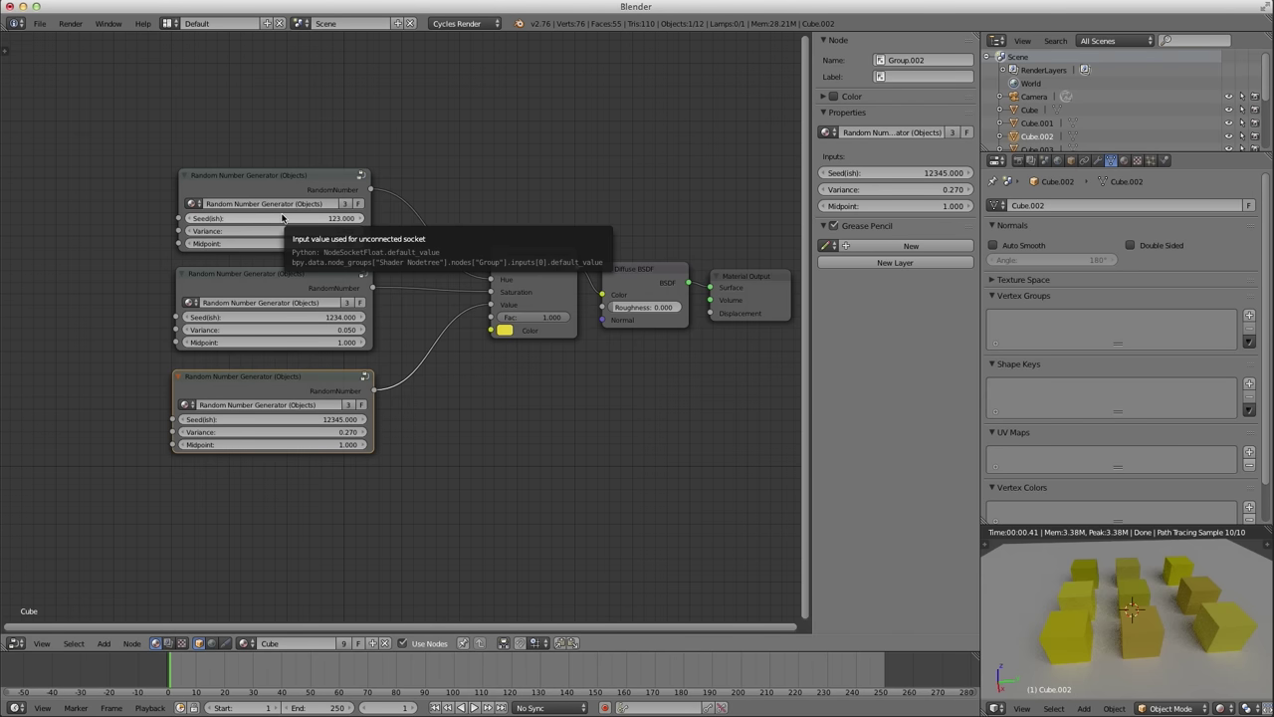
Lower the first generator's Variance to 0.012 and the third's to 0.160.
drag(229, 232, 221, 232)
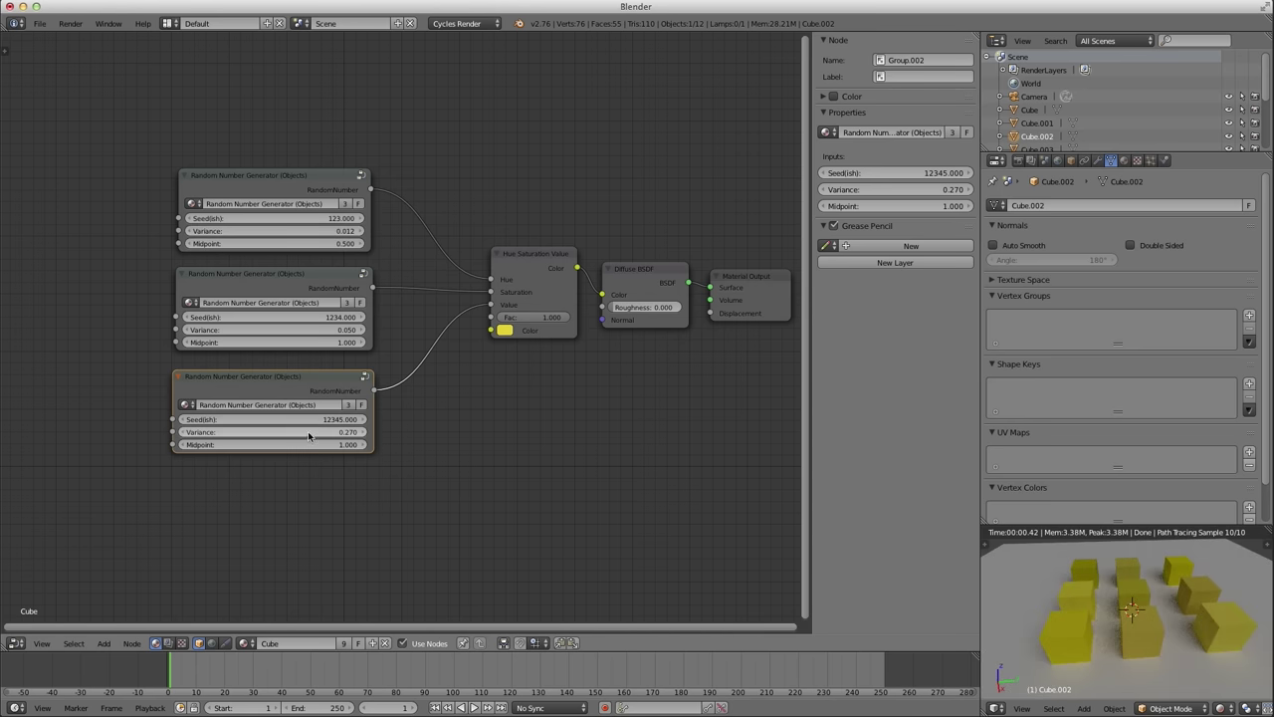
drag(312, 432, 291, 432)
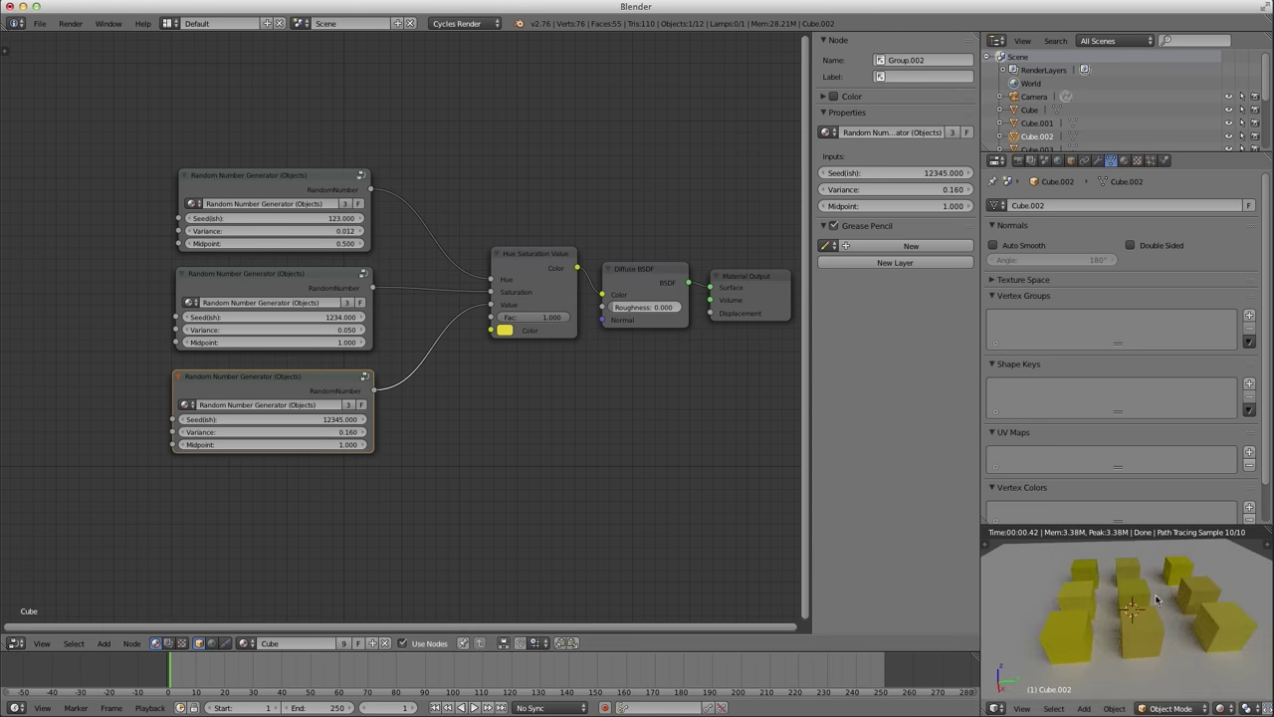
middle_drag(1164, 595, 1075, 627)
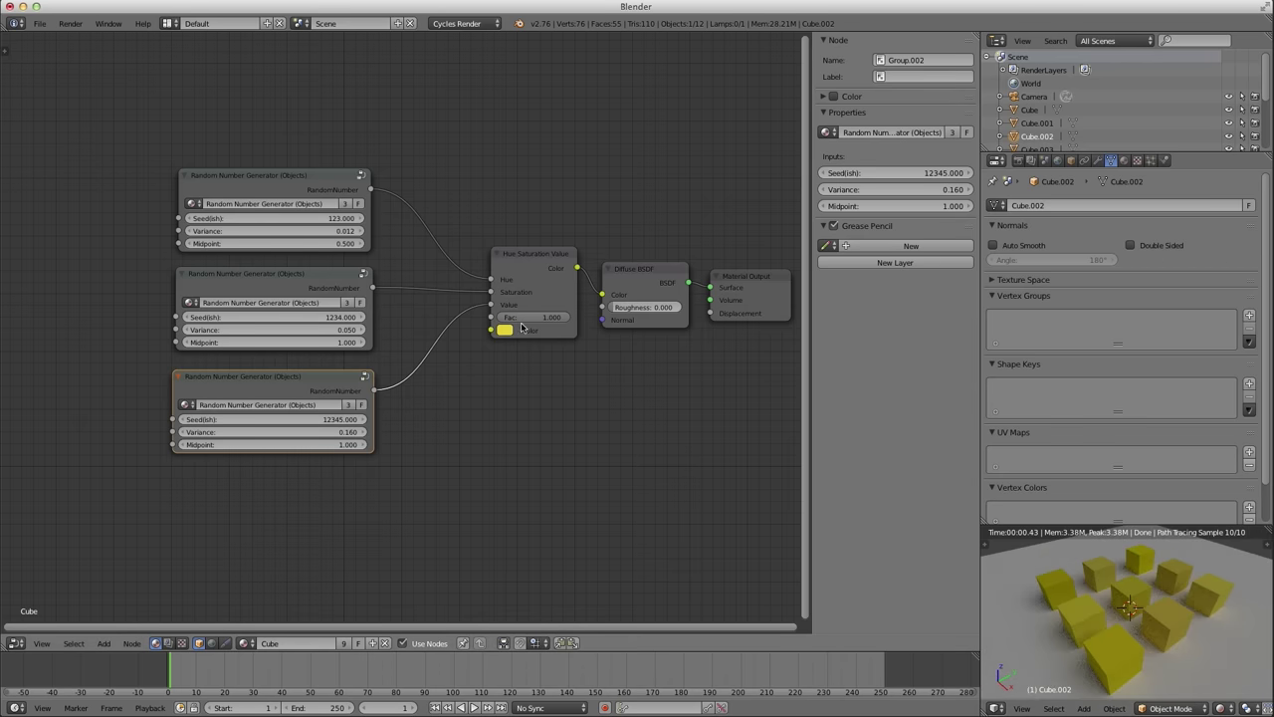
Shift the Hue Saturation Value base colour from yellow to cyan (hue about 0.489).
click(506, 330)
click(546, 261)
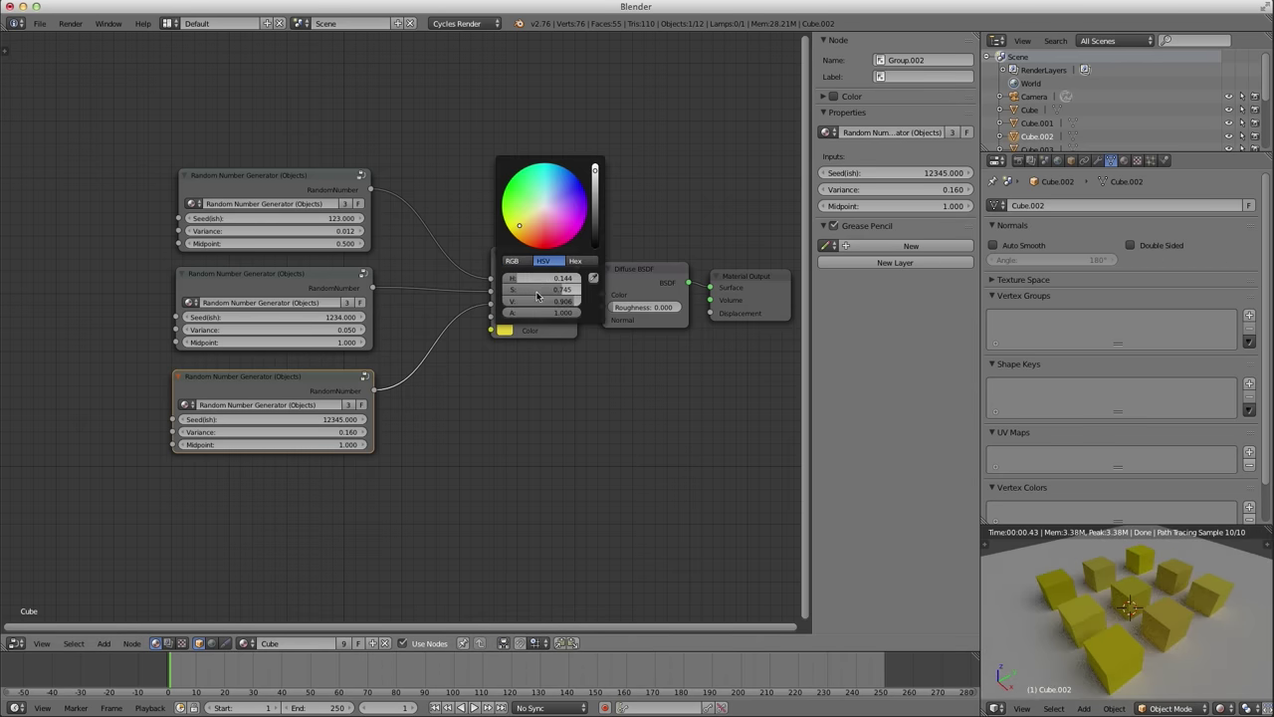
drag(532, 278, 574, 277)
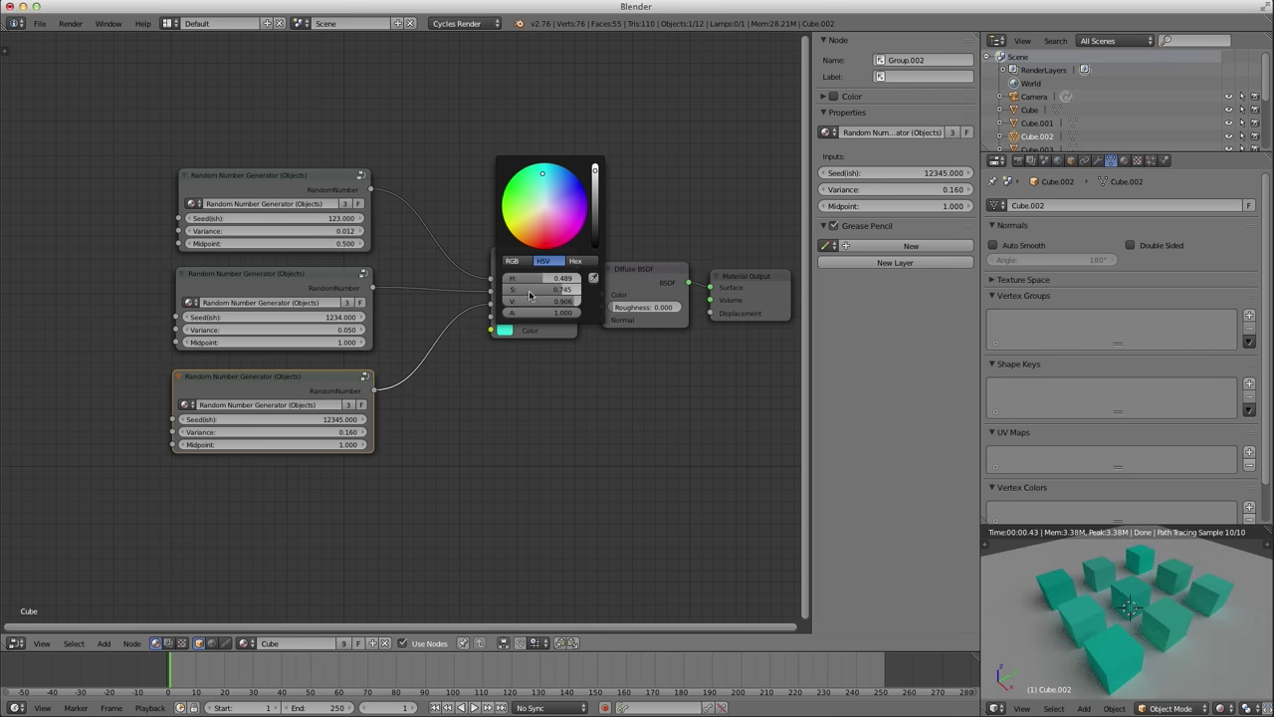
middle_drag(1115, 597, 1072, 566)
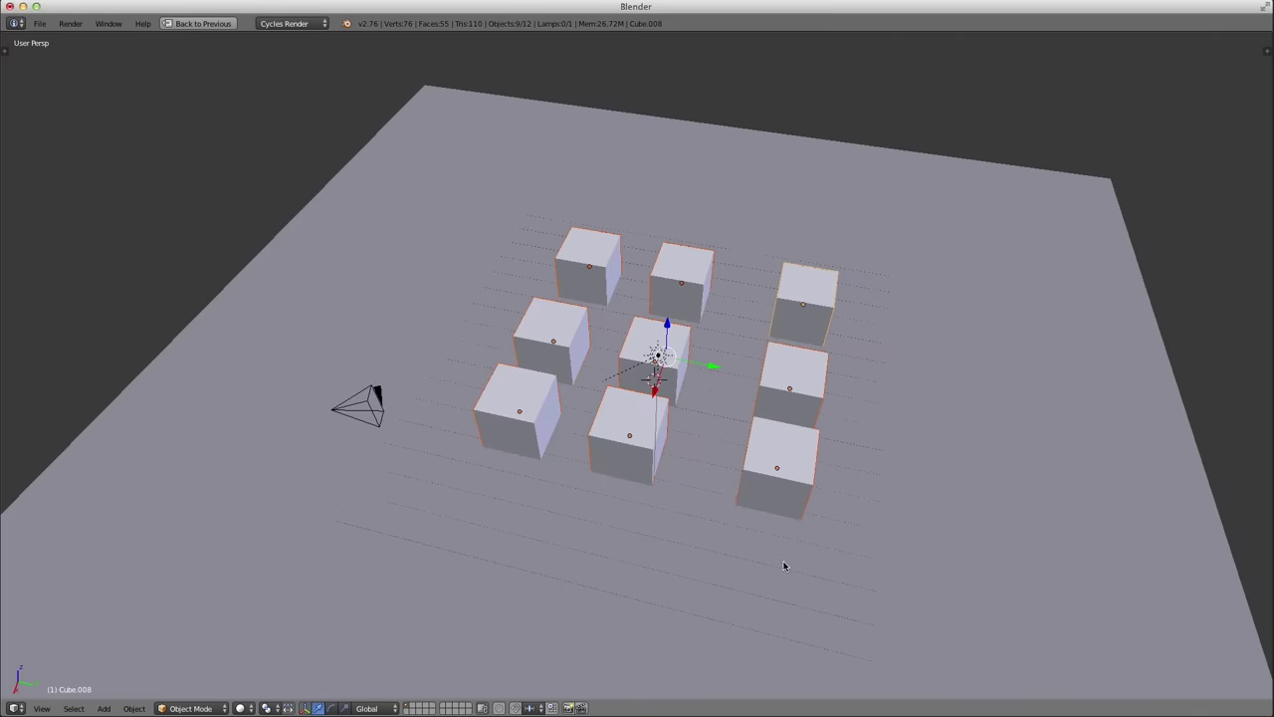
Enlarge the 3D view and select the ground Plane.
key(KP_7)
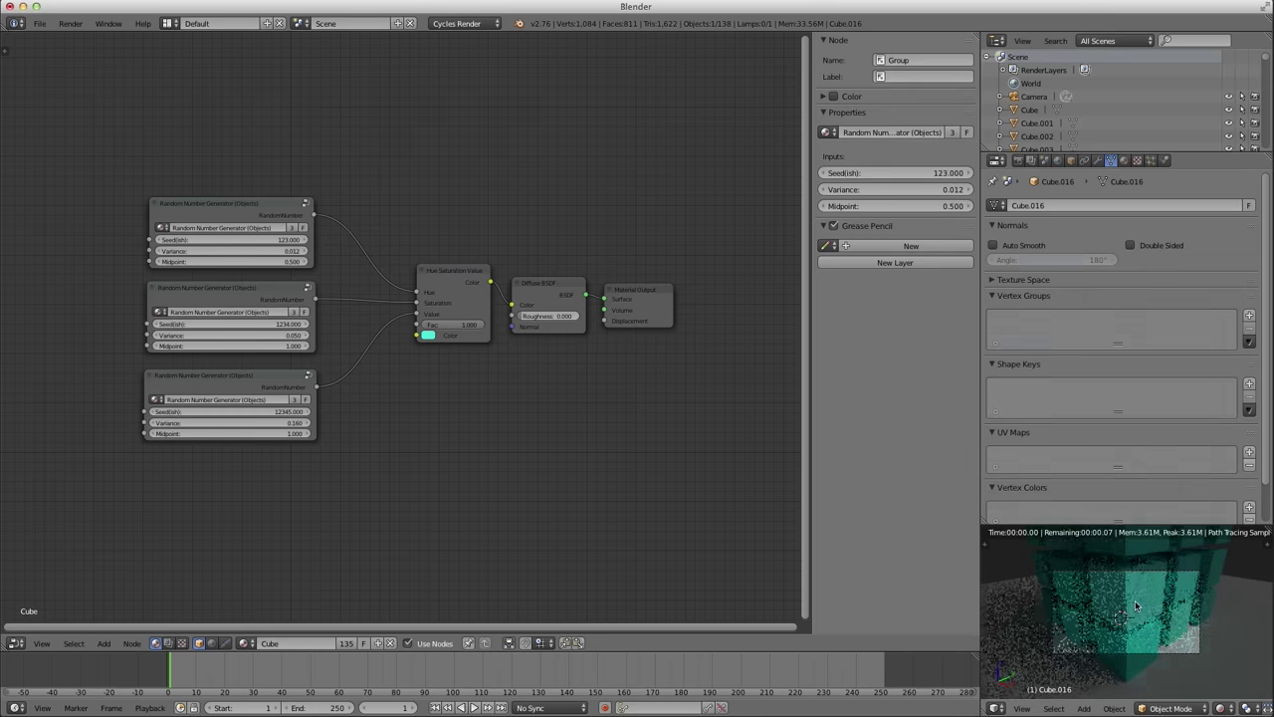
right_click(1171, 585)
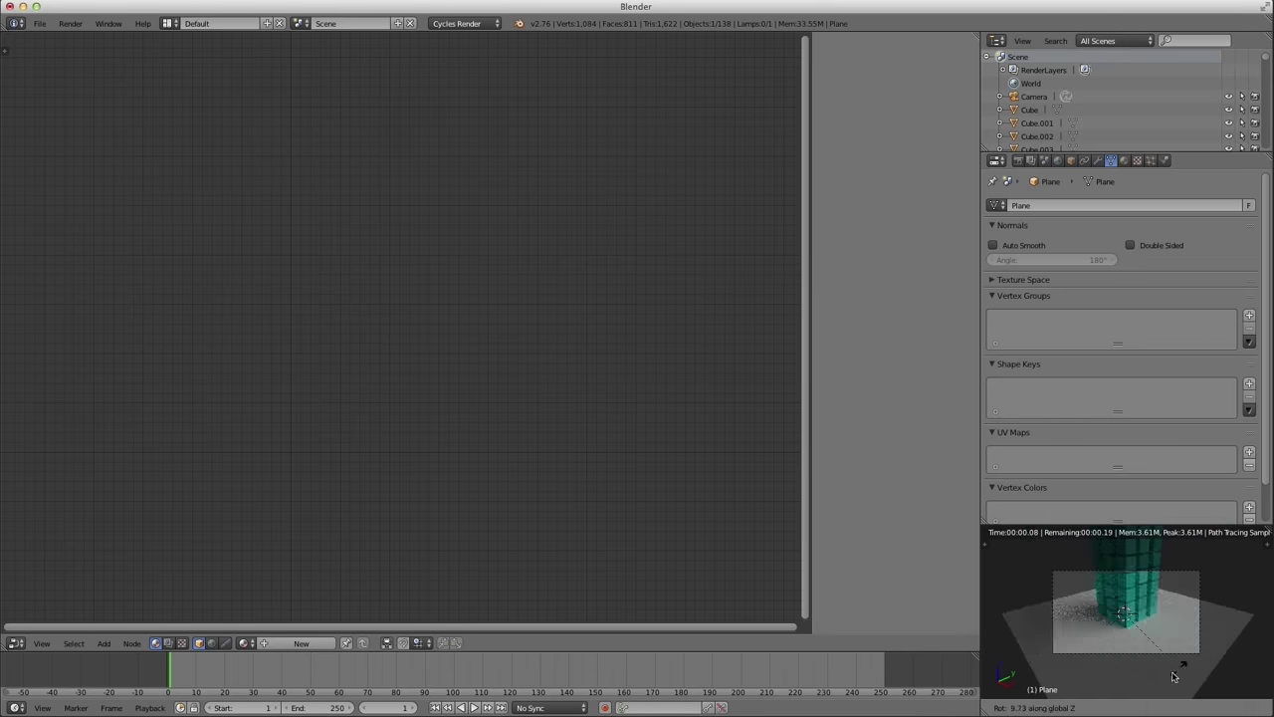